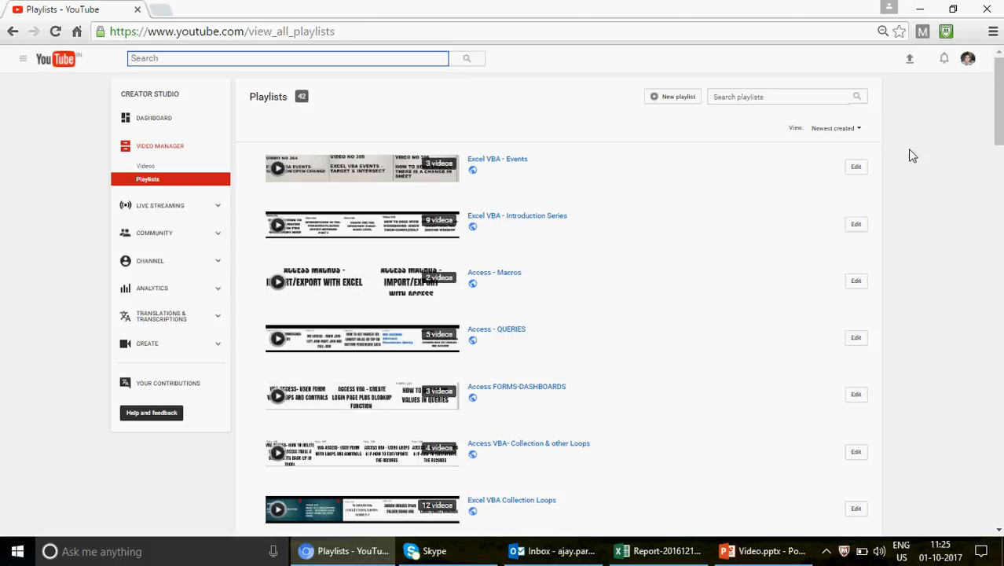
Switch from the YouTube playlists page to the Report-20161213180827.csv workbook in Excel, on the COUNT SUM sheet.
left_click_drag(997, 129, 1000, 184)
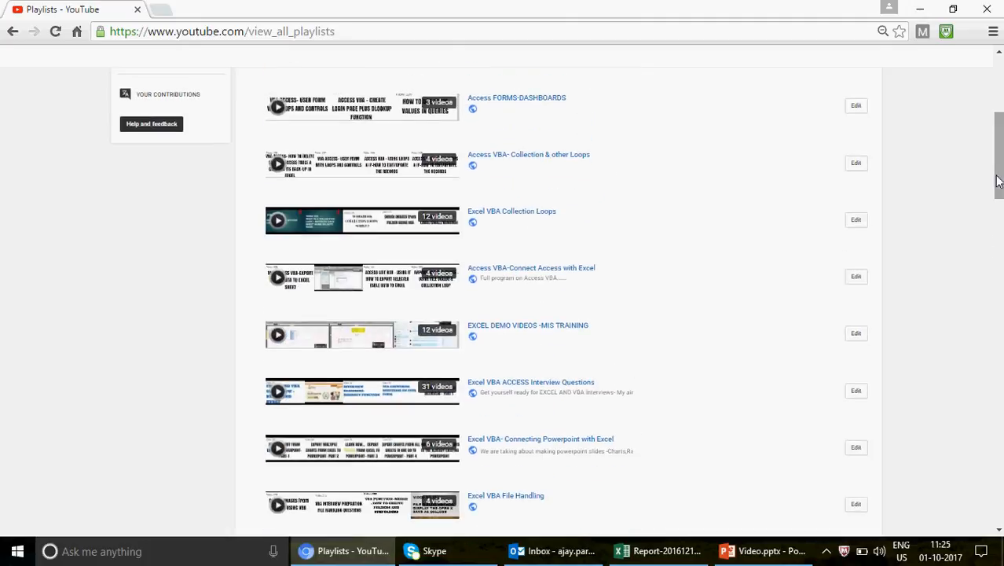
left_click(678, 556)
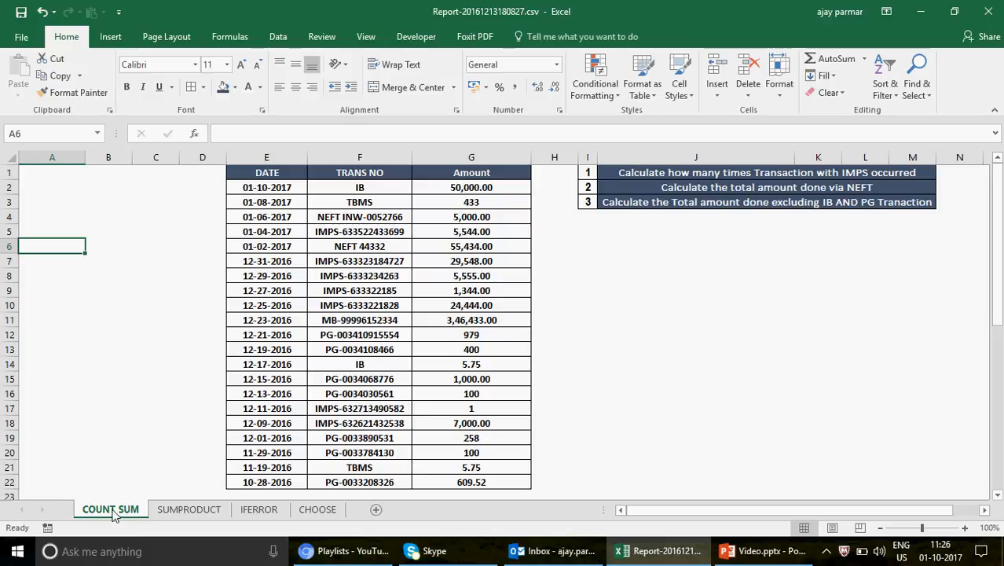
left_click(673, 318)
left_click(660, 292)
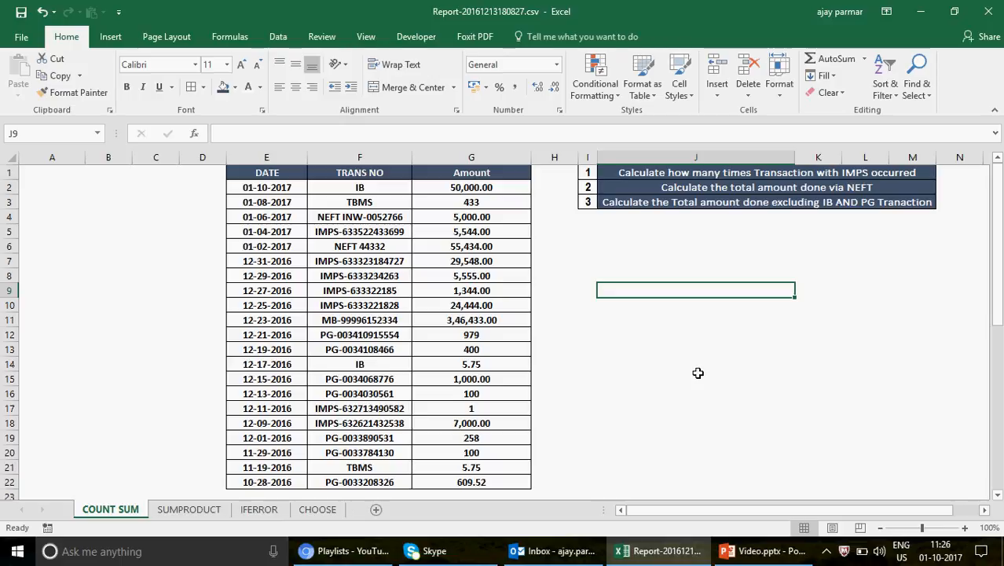
left_click(703, 276)
Examine the DATE, TRANS NO and Amount entries and the three calculation questions beside the table.
left_click(268, 174)
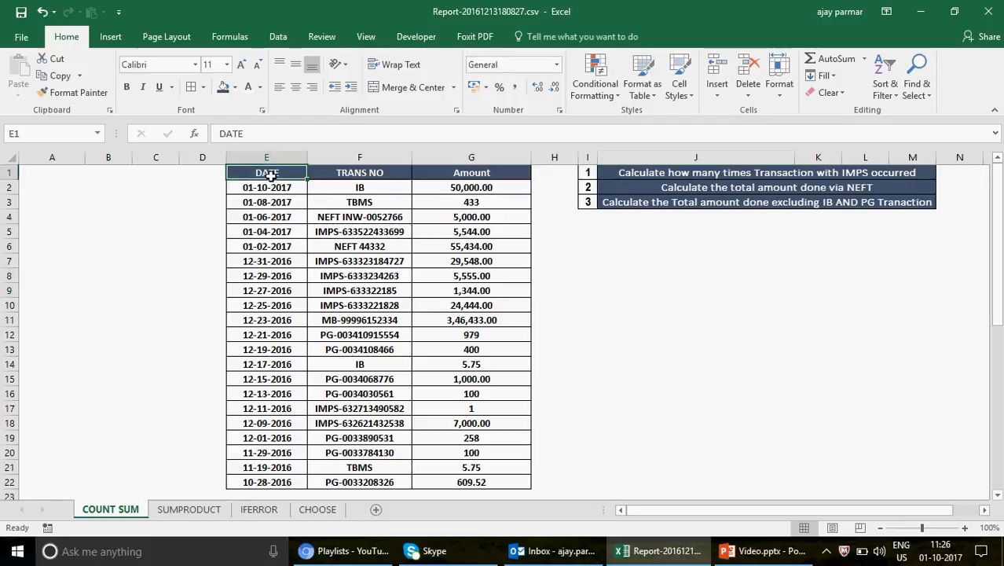
left_click(374, 191)
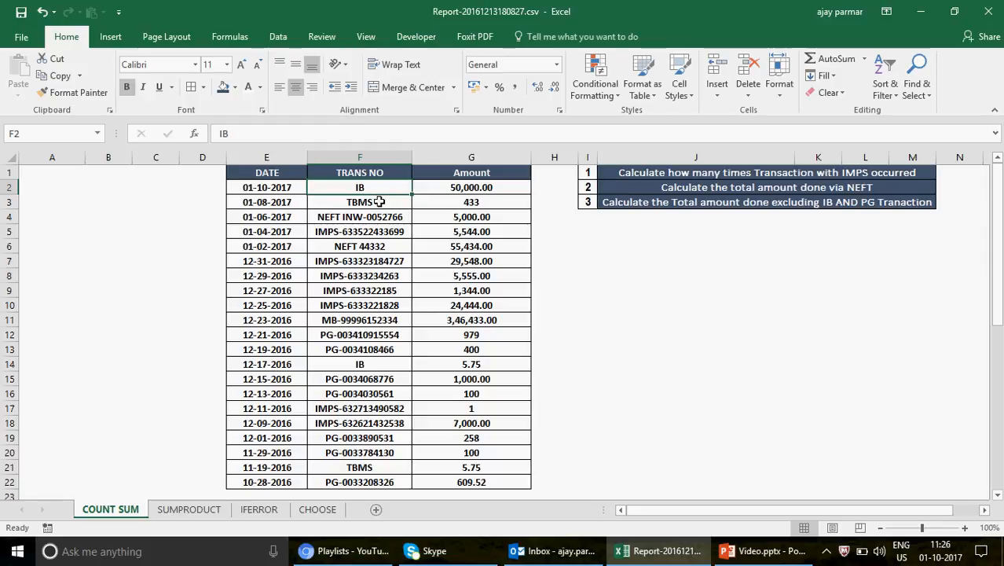
left_click(359, 274)
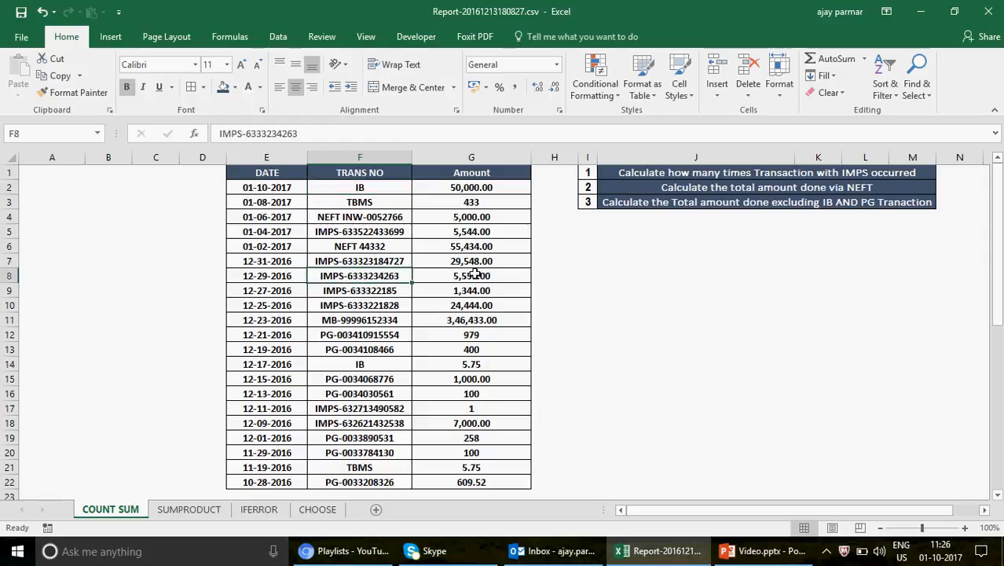
left_click(268, 276)
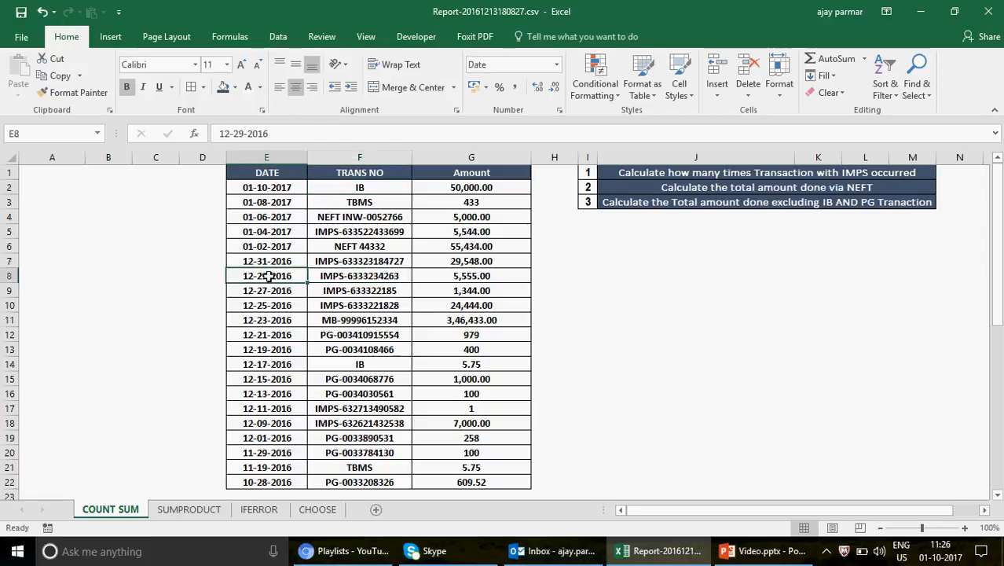
left_click(367, 276)
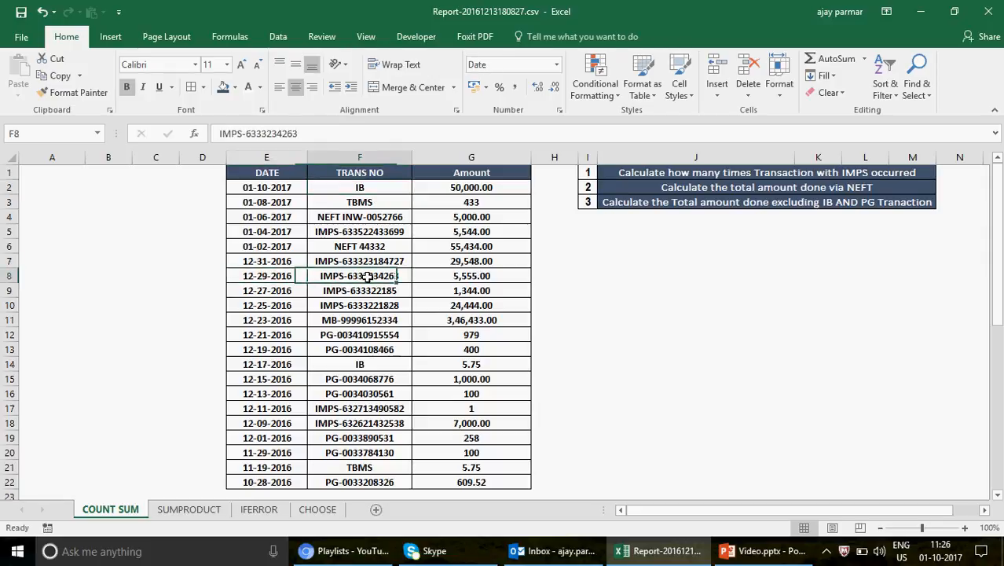
left_click(331, 218)
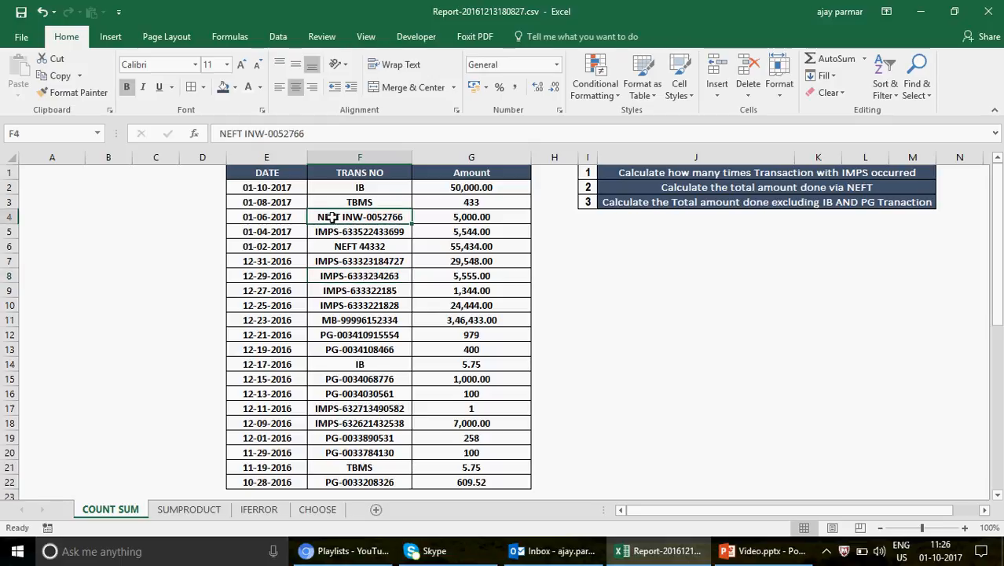
left_click(372, 232)
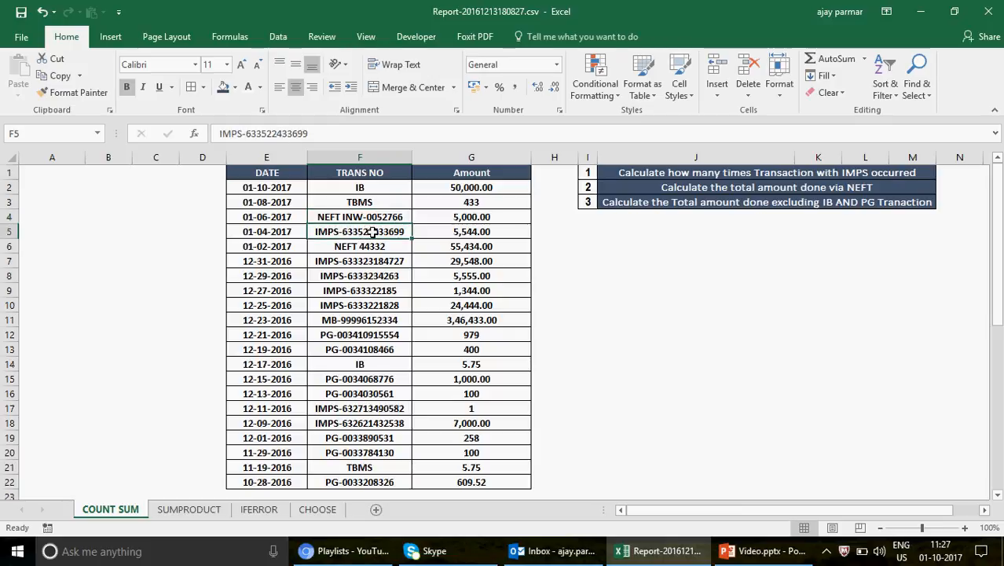
left_click(370, 191)
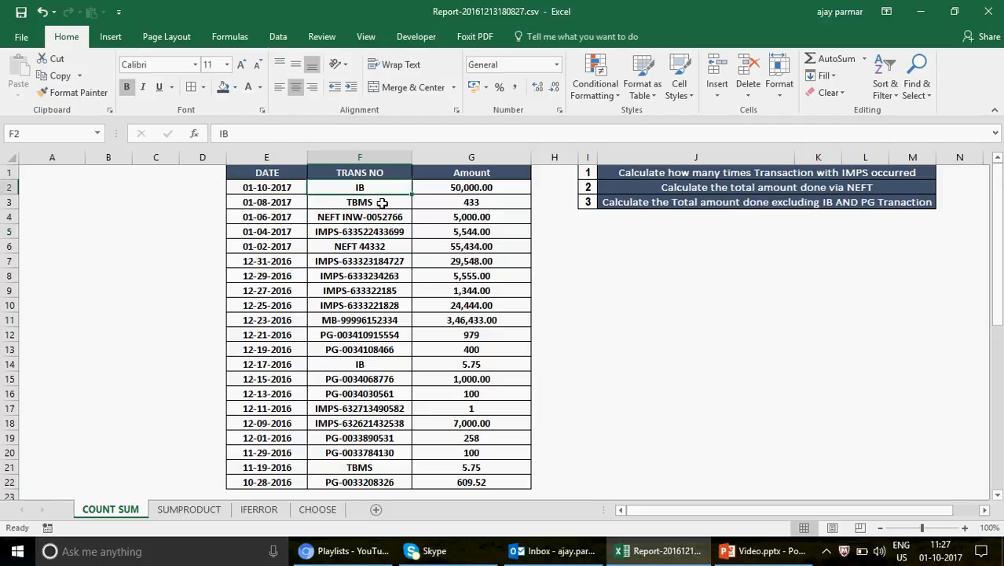
left_click(382, 202)
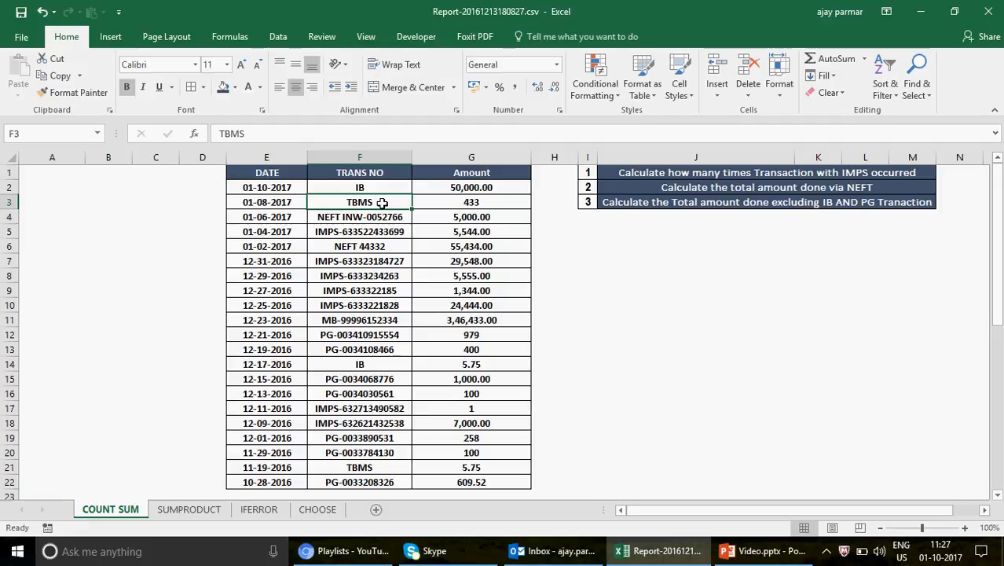
left_click(670, 178)
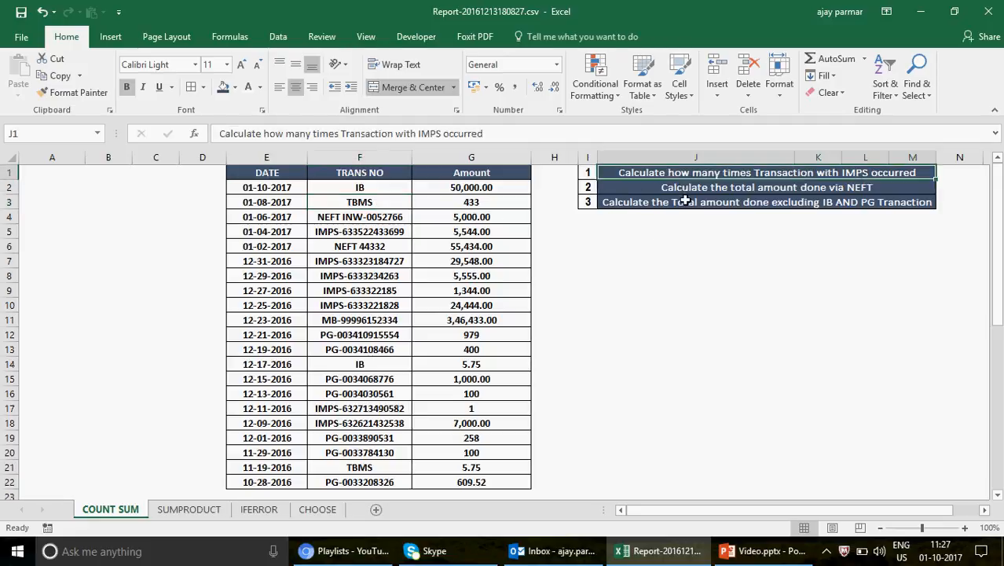
left_click(684, 202)
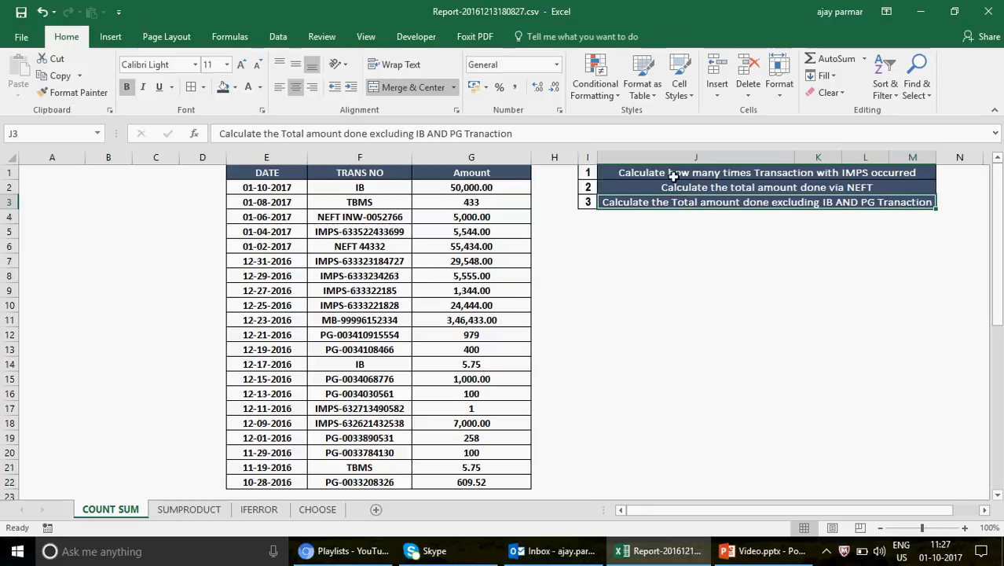
left_click(672, 174)
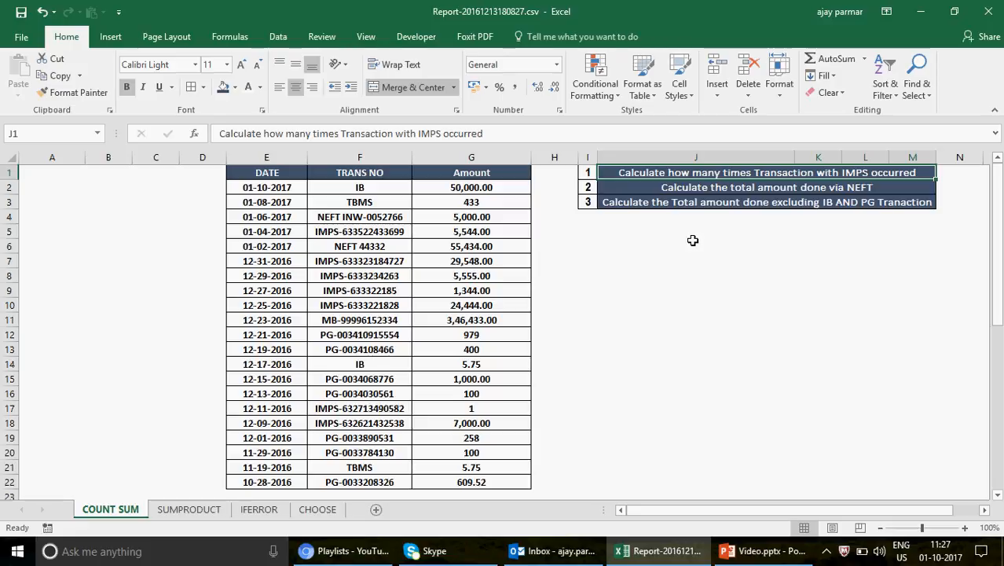
left_click(340, 272)
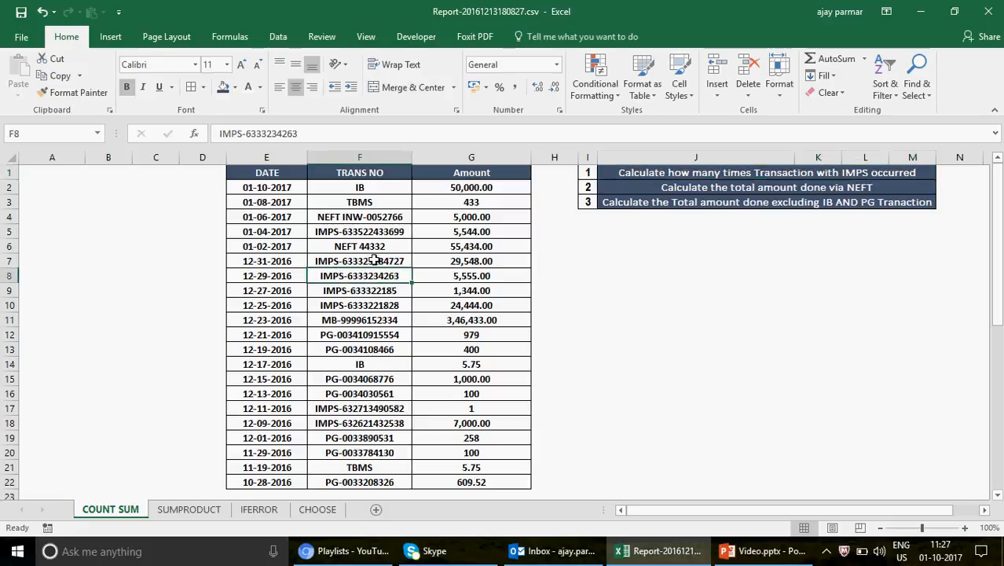
left_click(374, 260)
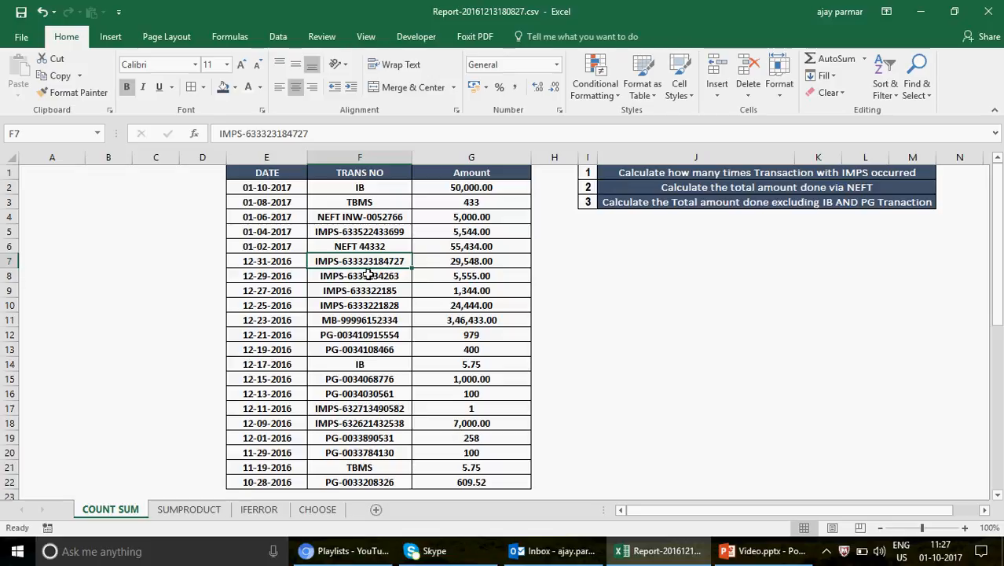
Try replacing the transaction number in F13 with IMPS, and undo the entry.
double_click(365, 350)
type("IMPS")
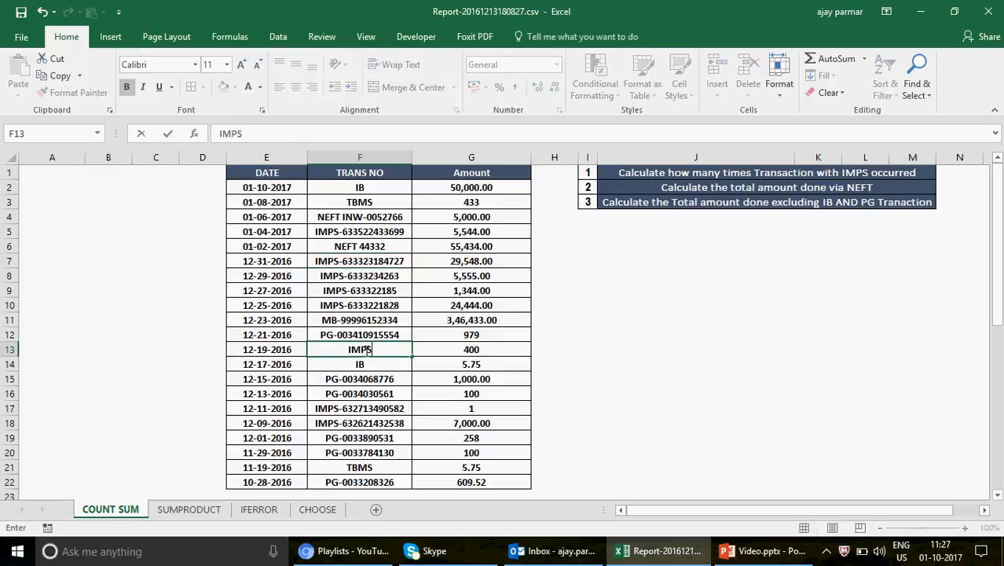
key("Return")
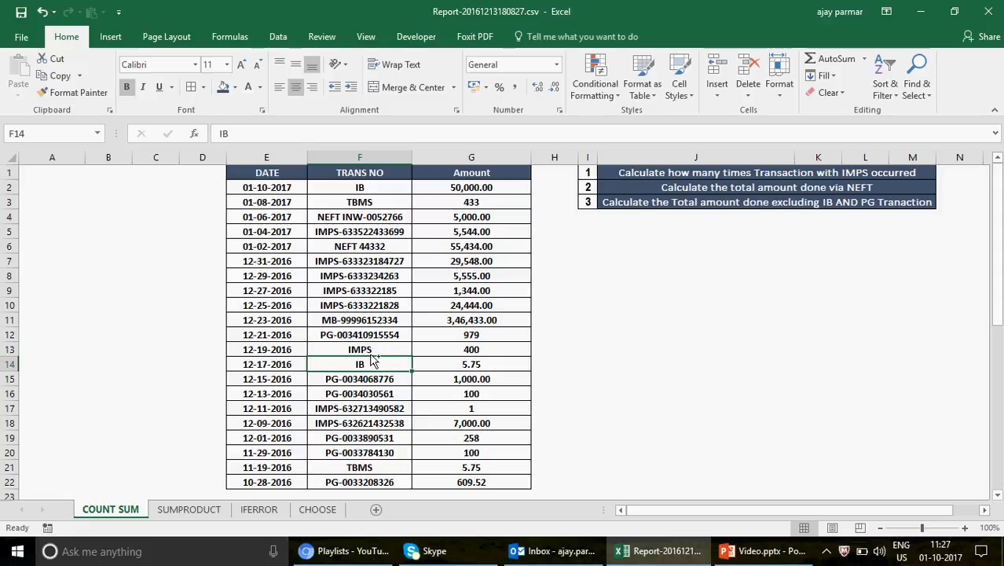
key("ctrl+z")
left_click(353, 231)
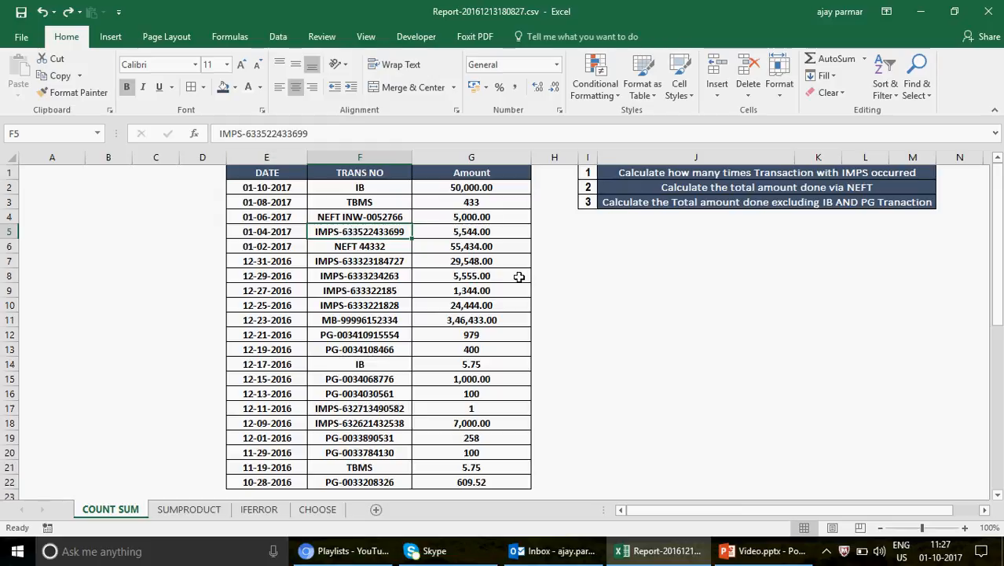
Enter an asterisk in cell J9 as a wildcard example and clear it again.
left_click(660, 291)
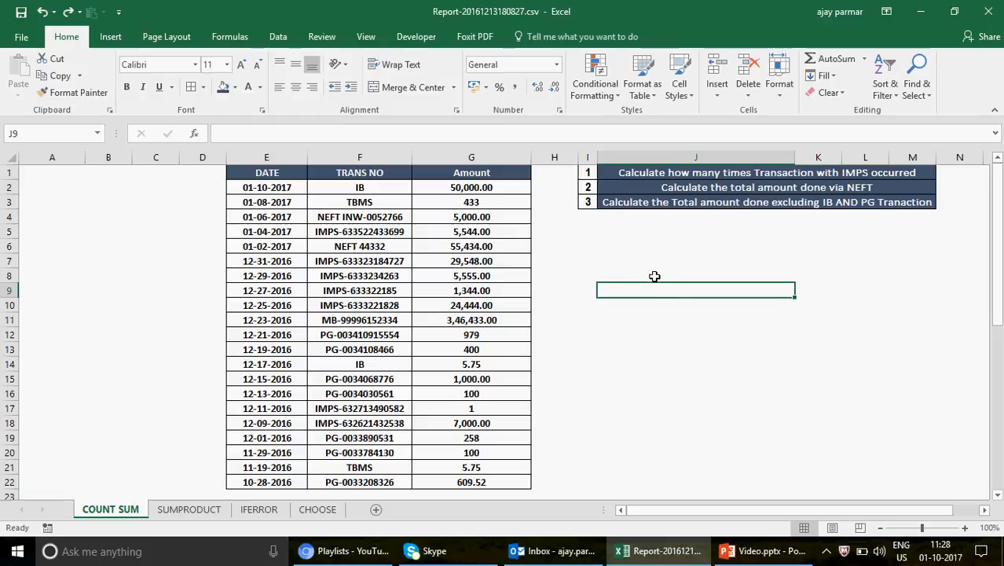
type("*")
key("Return")
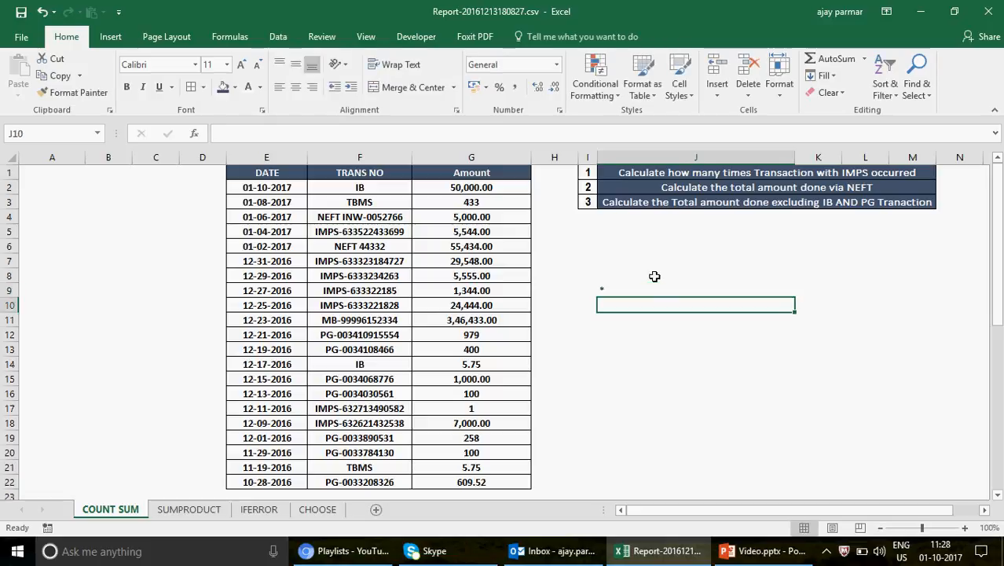
left_click(654, 275)
key("Down")
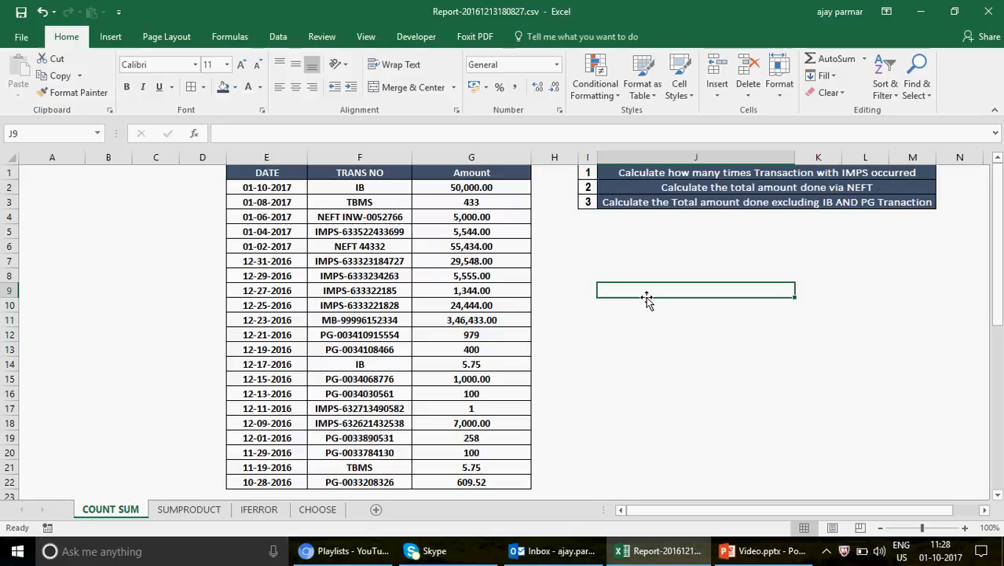
Enter 1 in cell I9 as the number of the first answer.
left_click(587, 290)
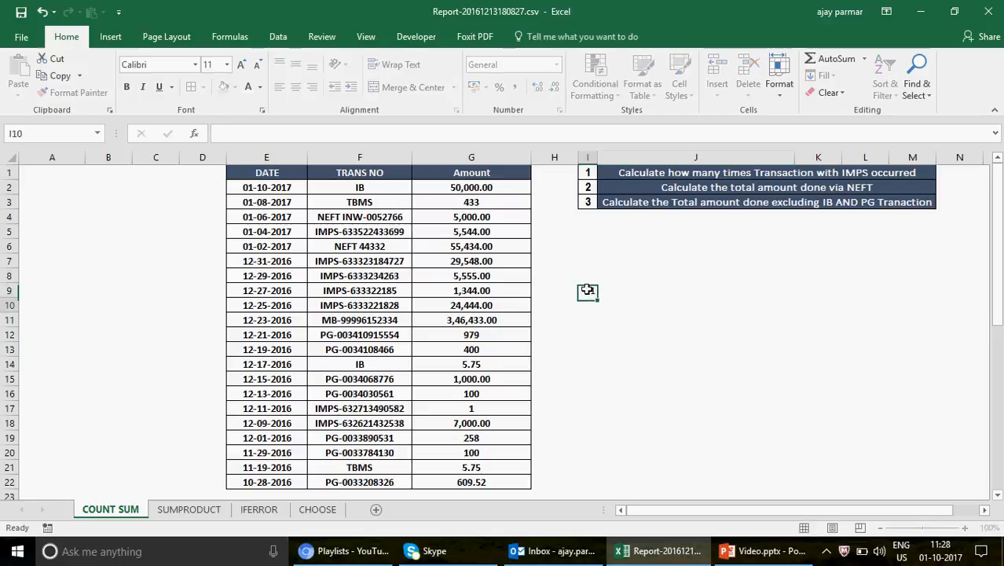
type("1")
key("Return")
Enter =COUNTIF(F2:F22,"IMPS") in J9 to count the IMPS transactions.
left_click(669, 302)
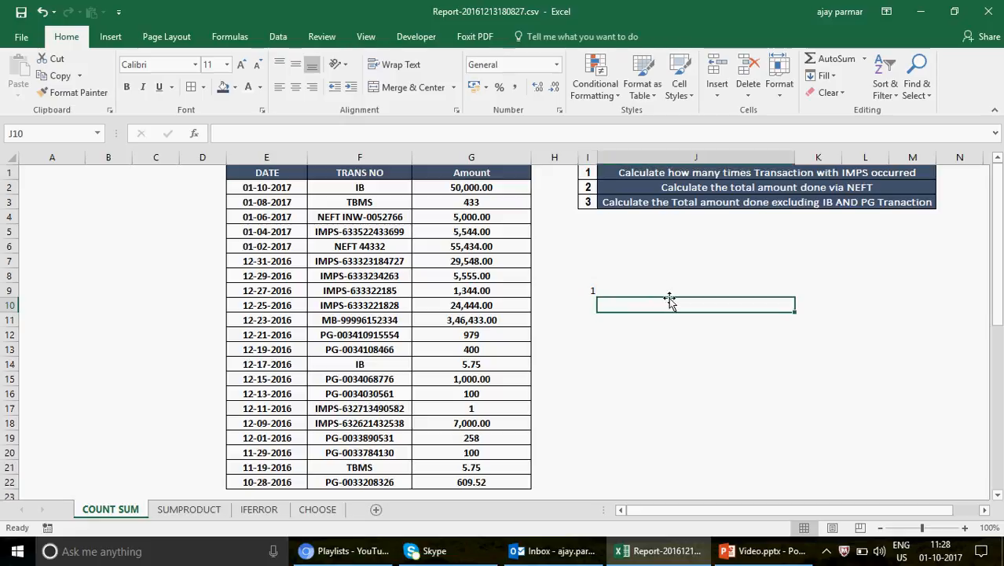
left_click(668, 290)
type("=C")
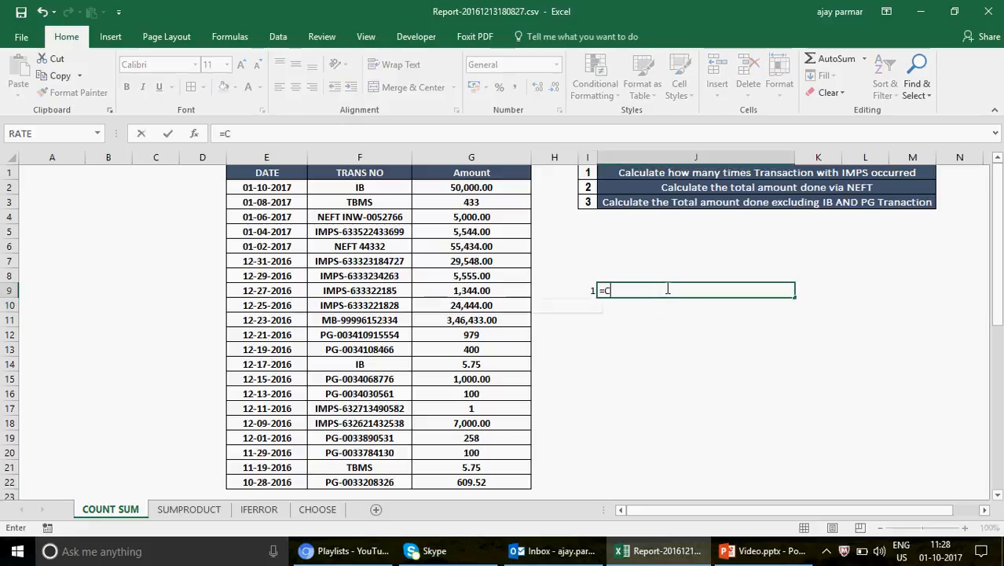
type("OUNTI")
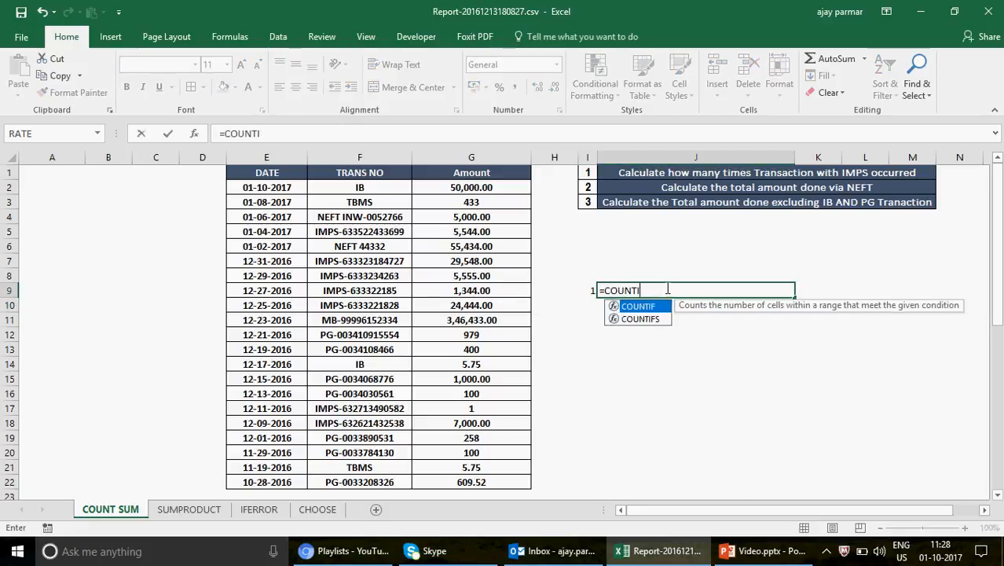
type("F(")
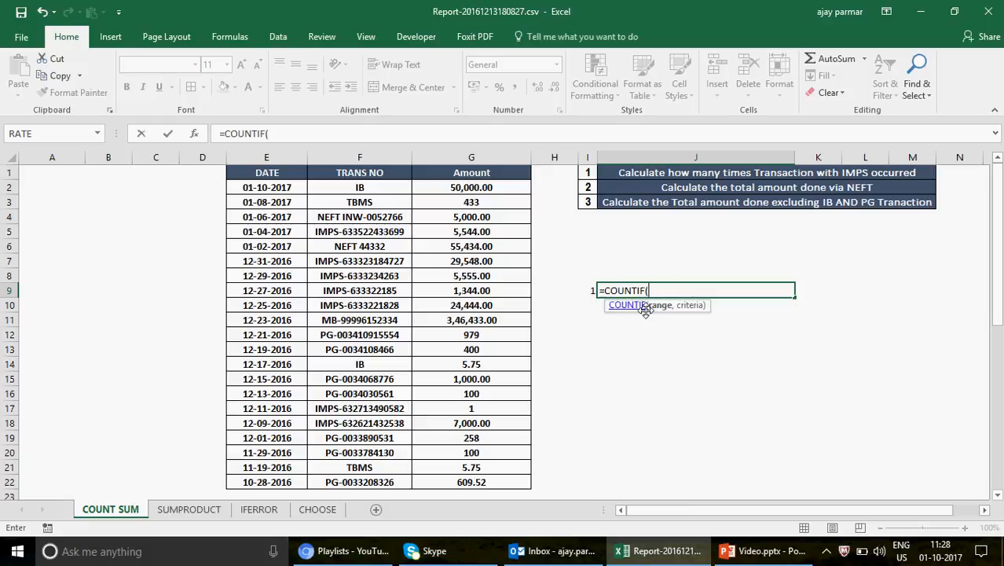
left_click(374, 187)
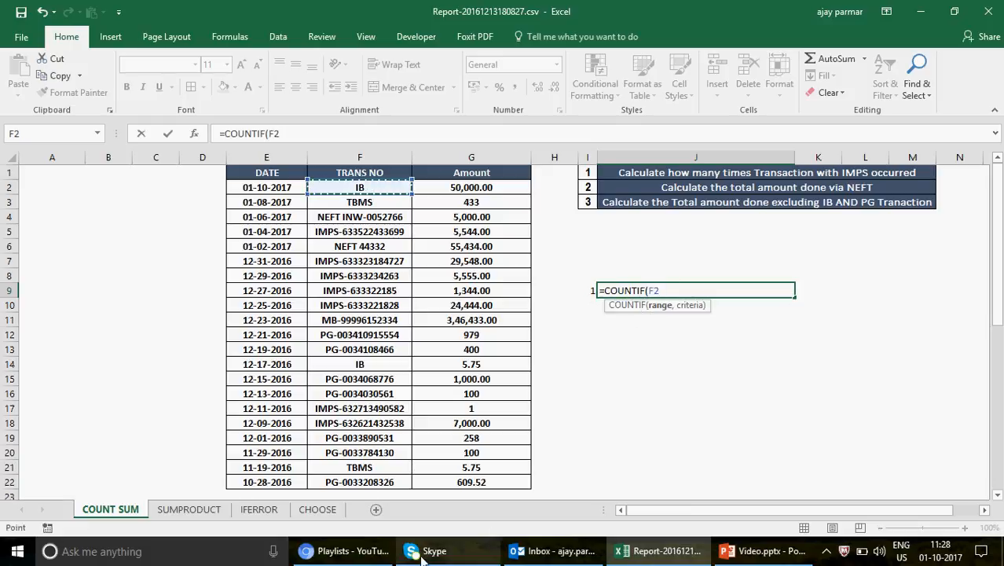
left_click(363, 482, "shift")
type(",")
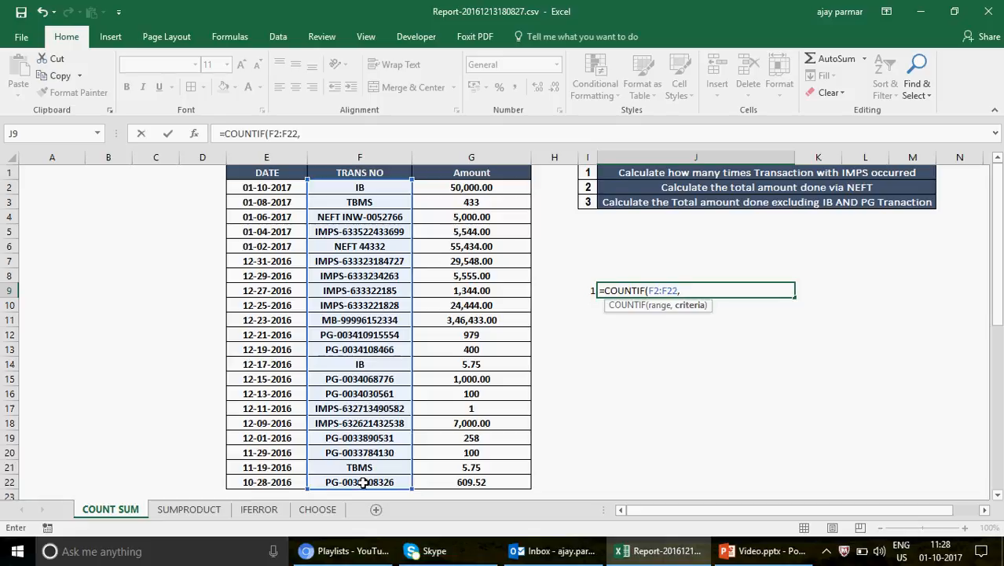
type("\"IMPS\")")
key("ctrl+Return")
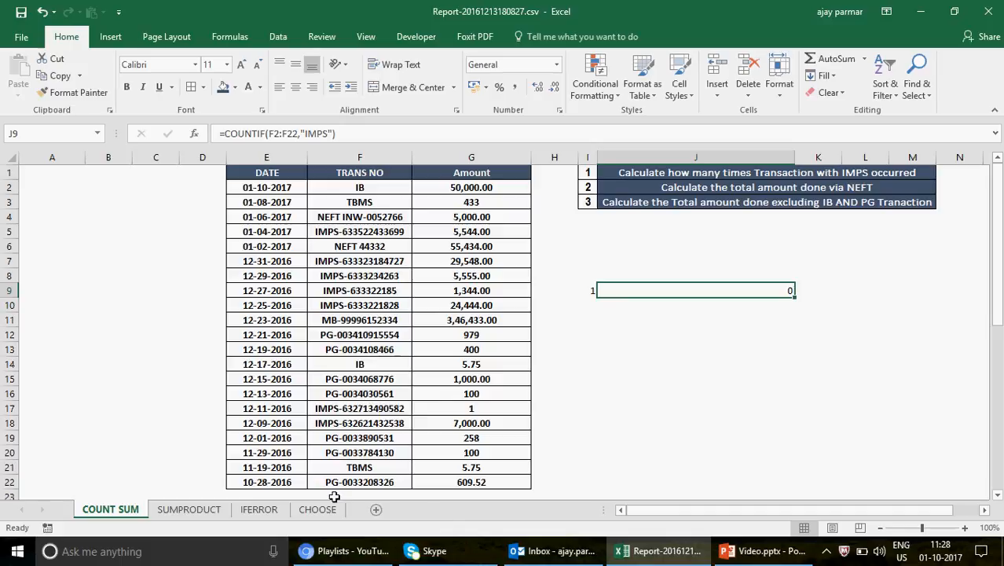
Add asterisk wildcards on both sides of IMPS in the J9 formula, making the criterion "*IMPS*".
left_click(306, 134)
type("*")
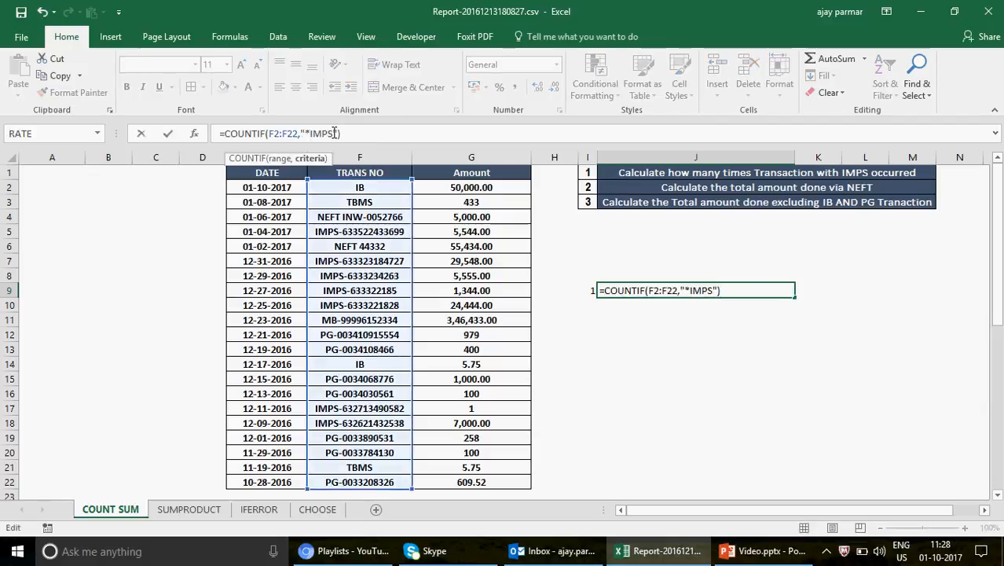
left_click(335, 132)
type("*")
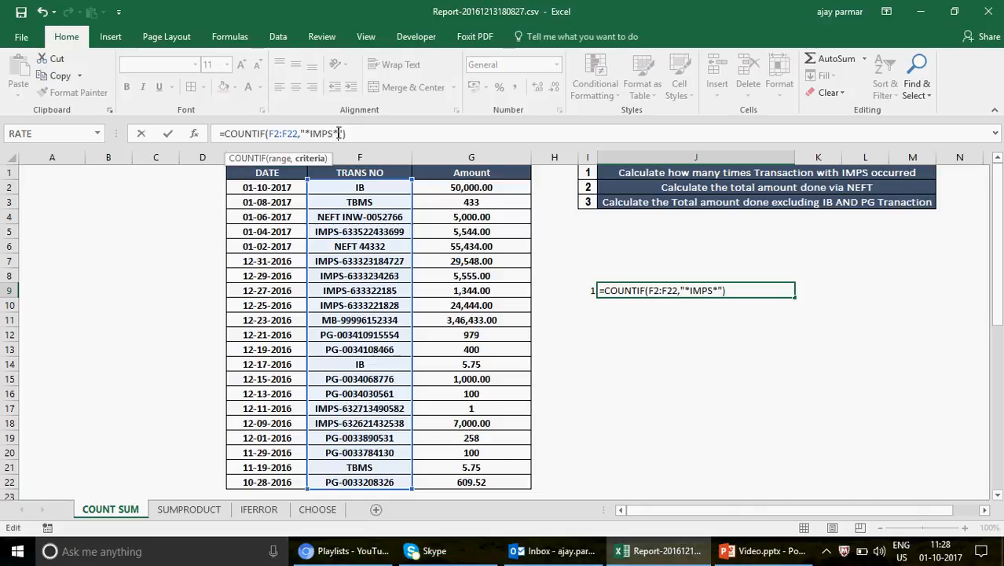
key("Return")
key("Up")
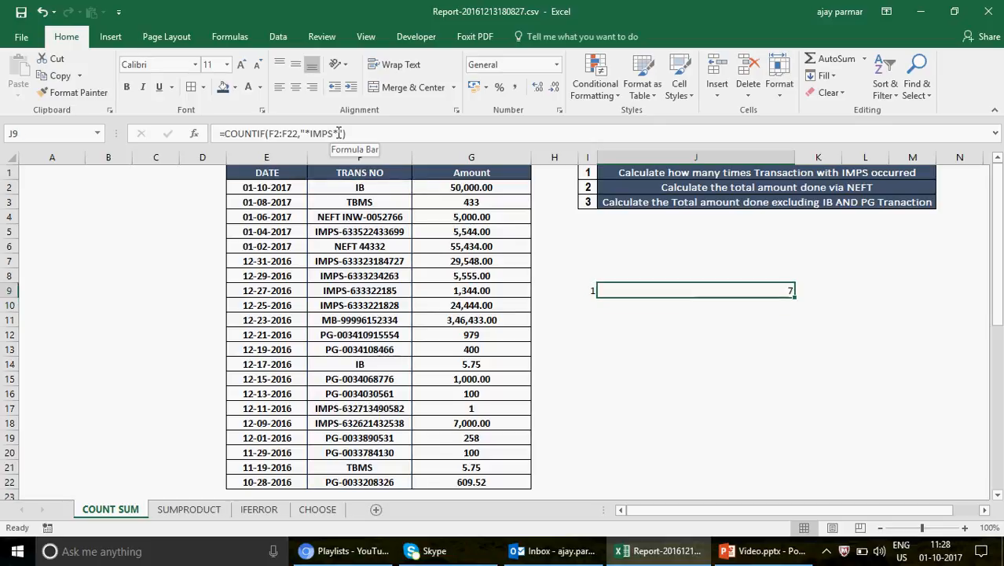
Remove the leading asterisk from the J9 COUNTIF criterion, leaving "IMPS*".
left_click(309, 134)
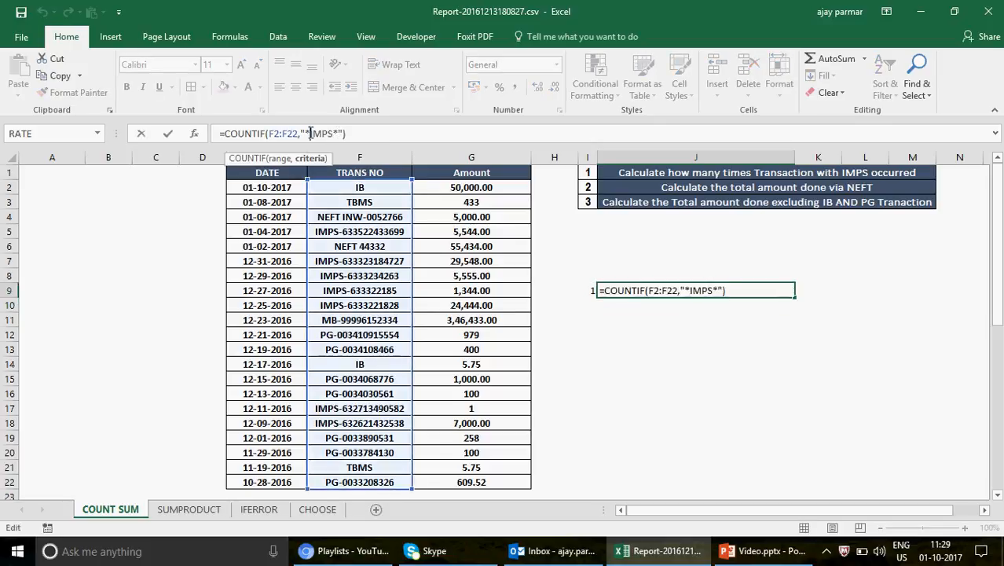
key("BackSpace")
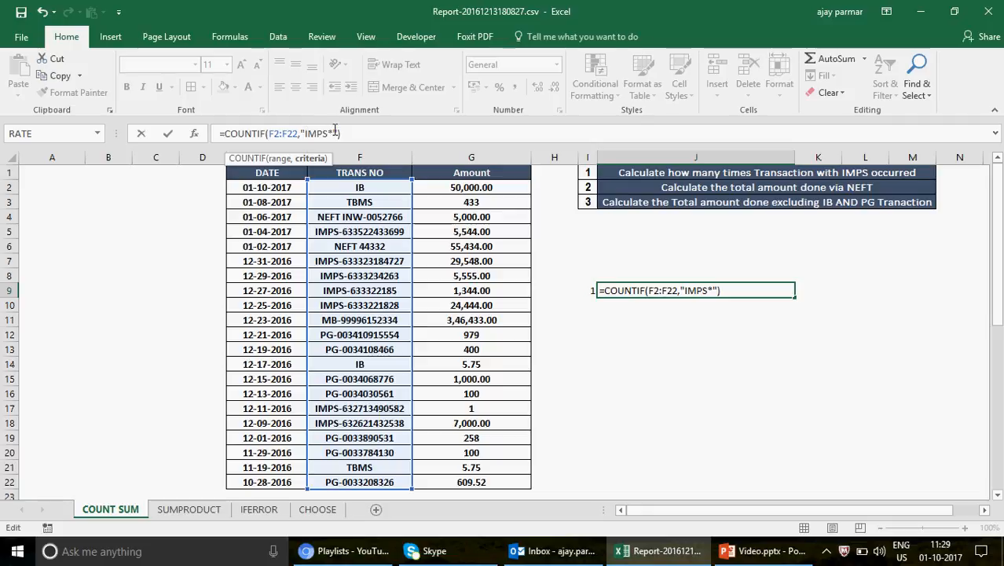
key("Return")
key("Up")
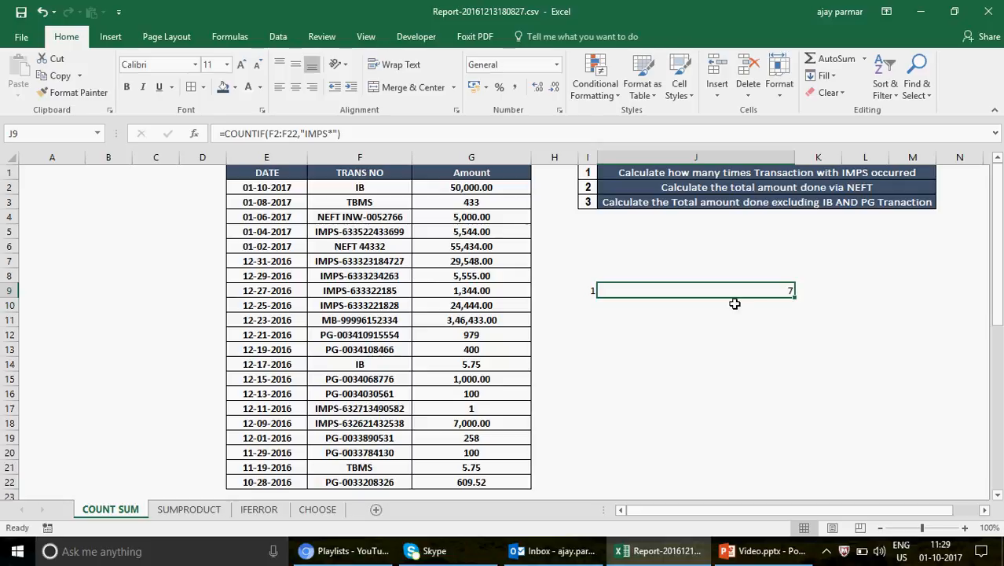
Examine the entries down the TRANS NO column for IMPS transactions and review the COUNTIF formula in J9.
left_click(376, 235)
left_click(383, 260)
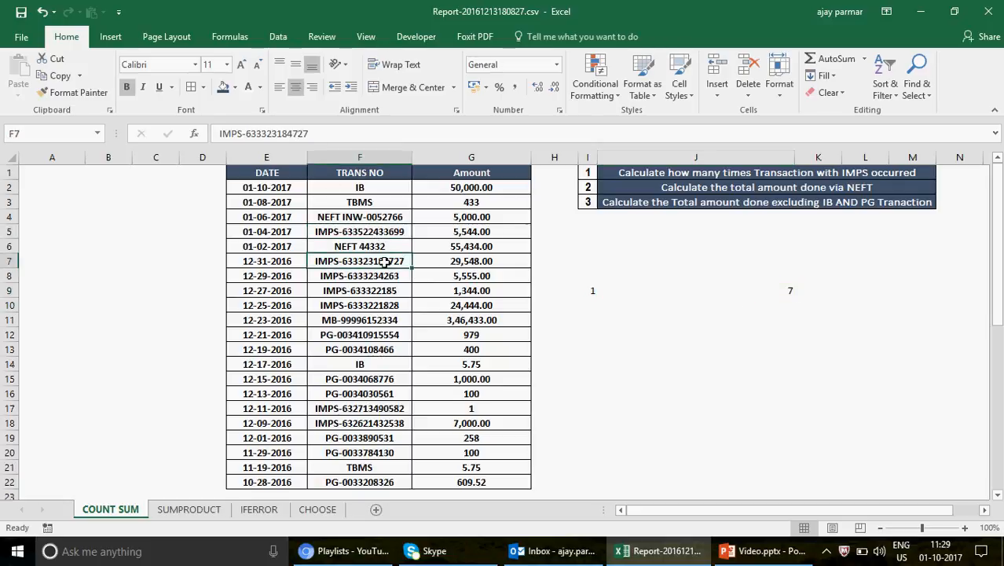
key("Down")
key("Down")
key("Down")
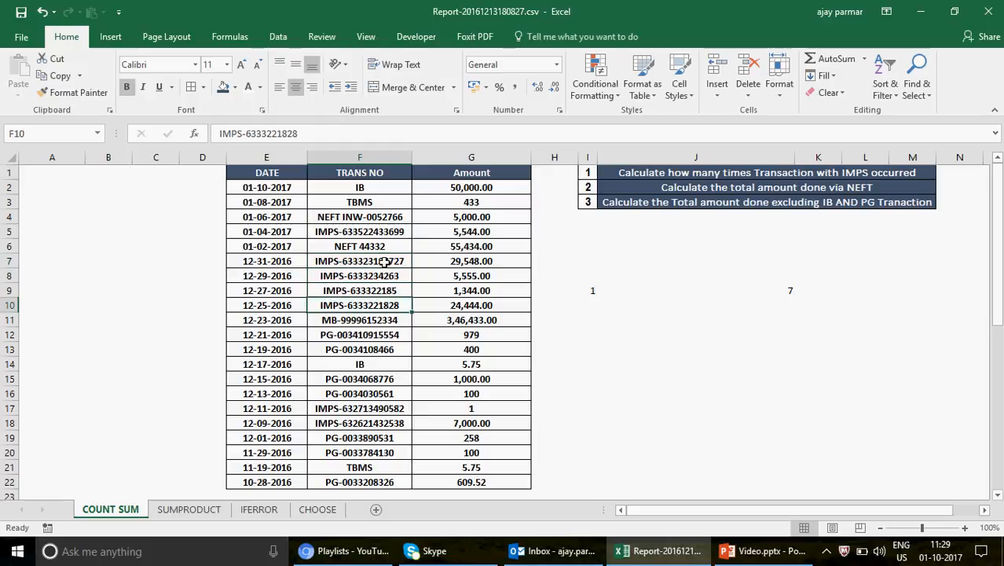
key("Down")
key("Down")
key("Down")
key("Down")
key("Down")
key("Down")
key("Down")
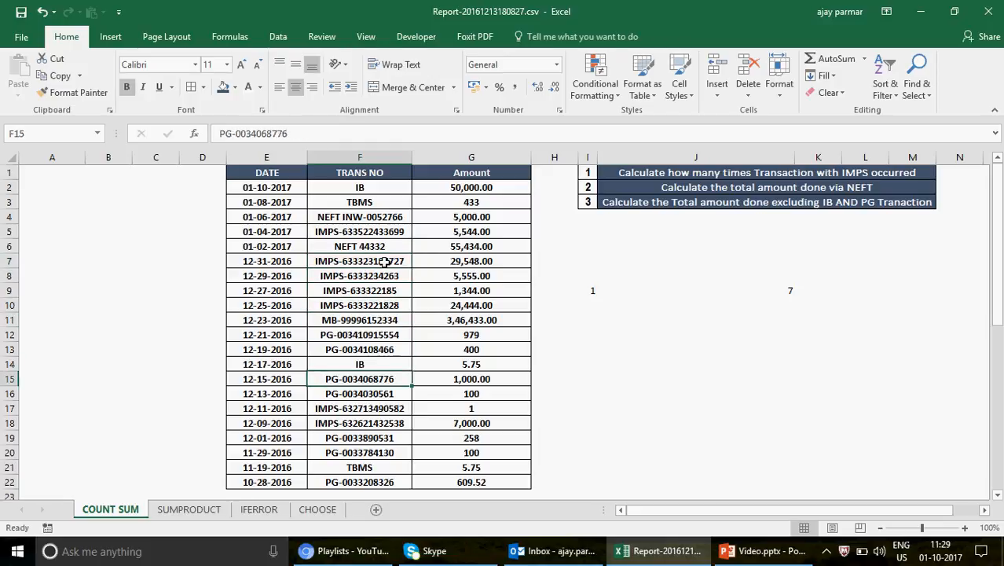
key("Down")
key("Down")
key("Down")
key("Down")
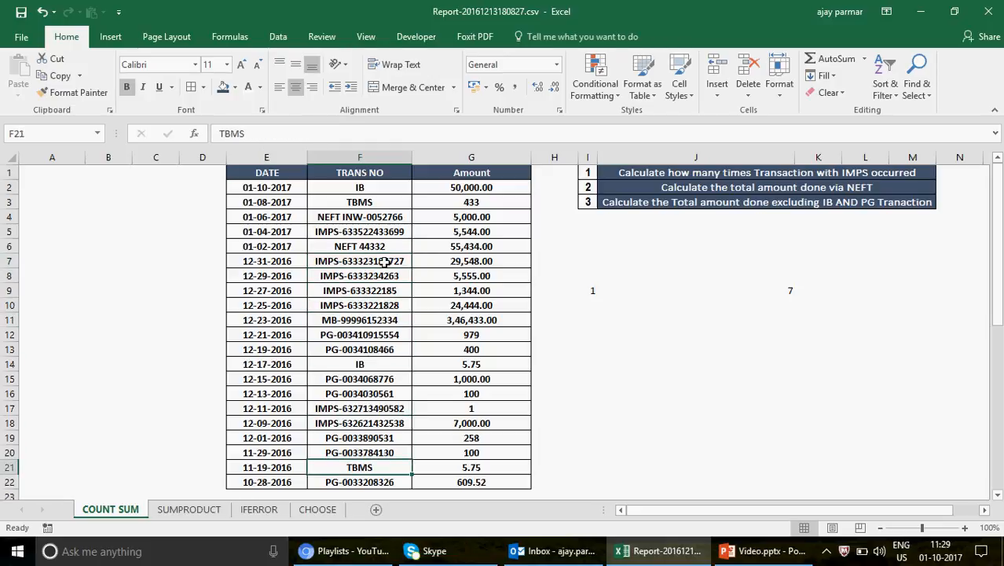
left_click(752, 292)
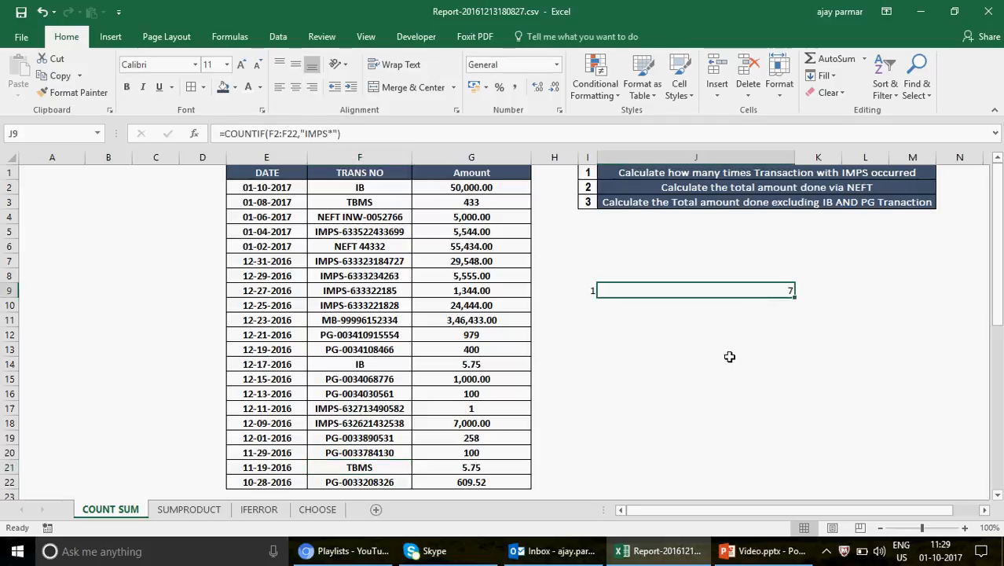
left_click(328, 133)
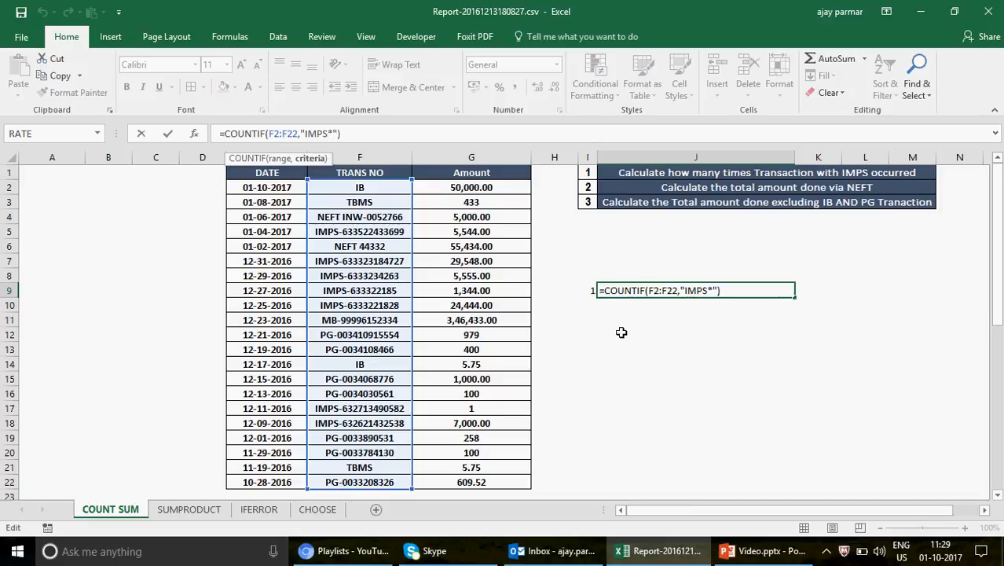
key("Return")
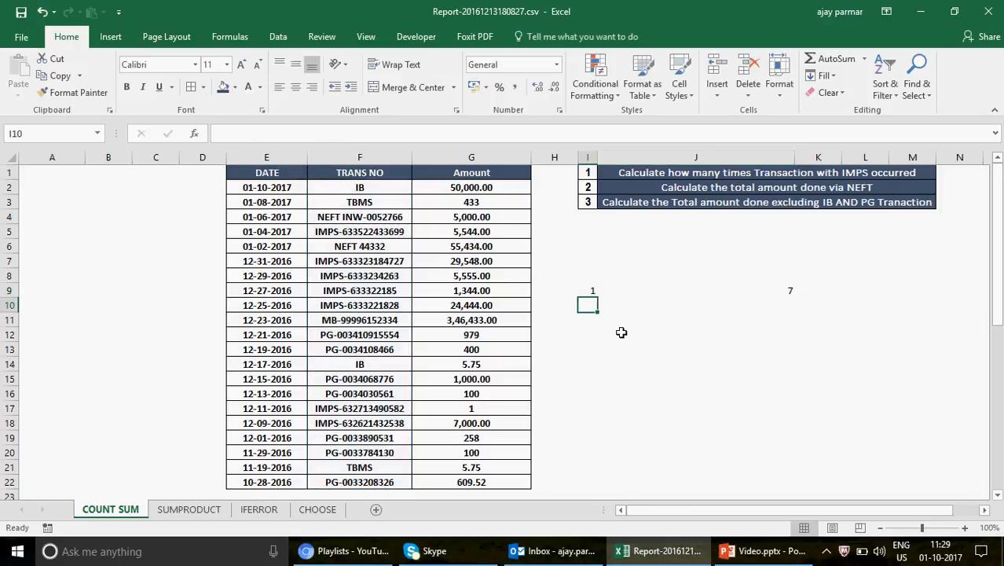
Enter 2 in I10 as the second answer number and =SUMIF(F2:F22,"*NEFT*",G2:G22) in J10 to total the NEFT amounts.
type("2")
key("Tab")
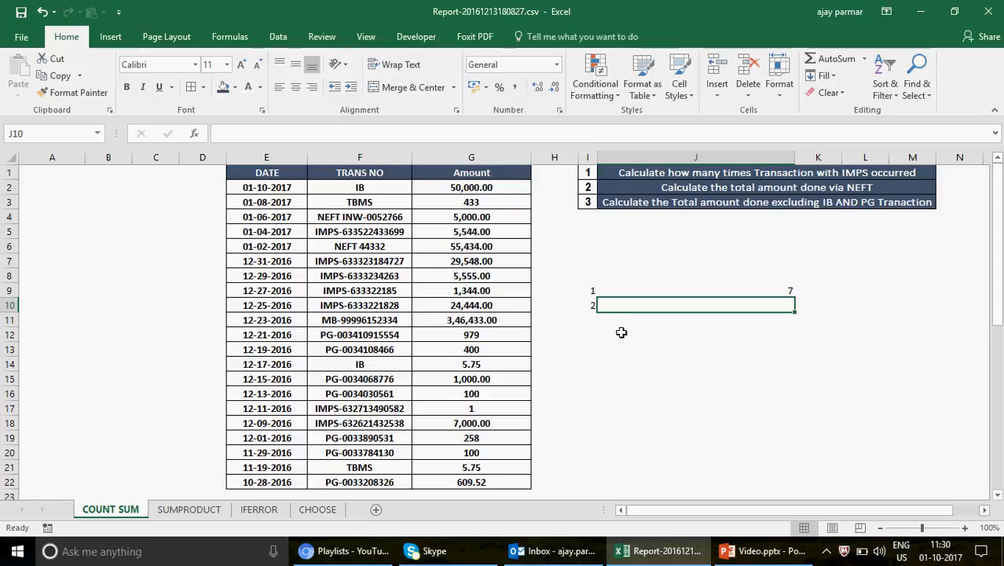
type("=SUMIF")
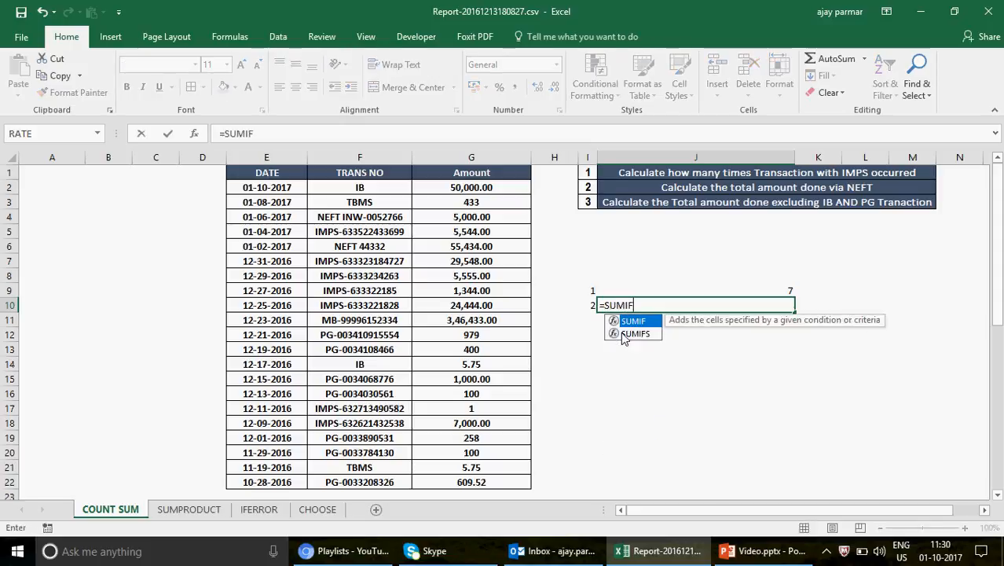
type("(")
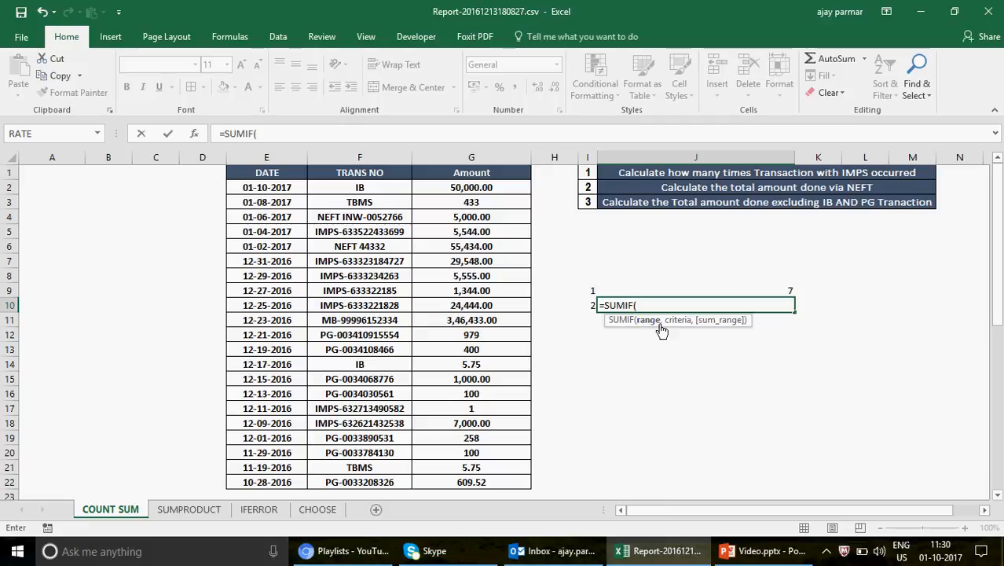
left_click(348, 188)
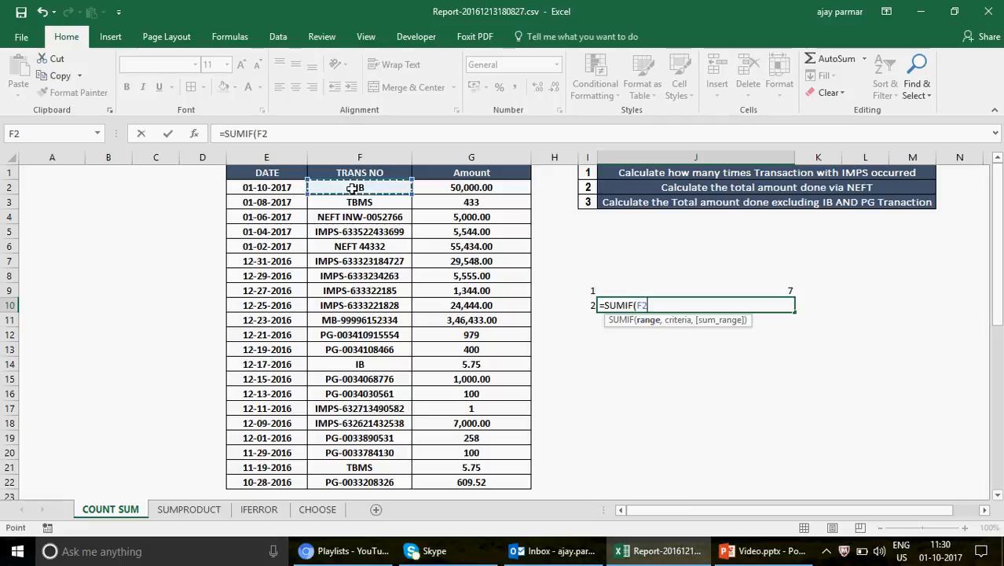
left_click(375, 482, "shift")
type(",")
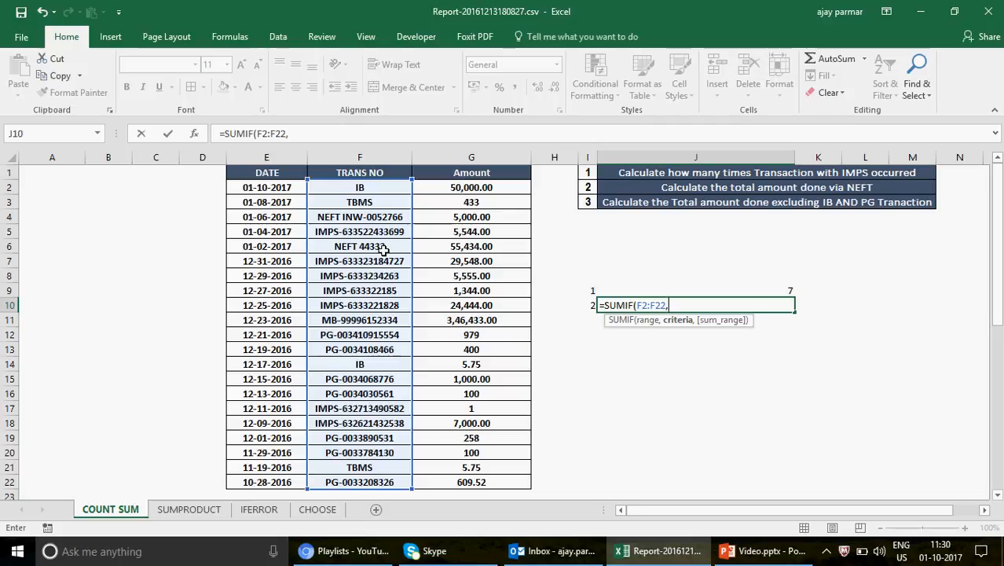
type("\"*NEFT")
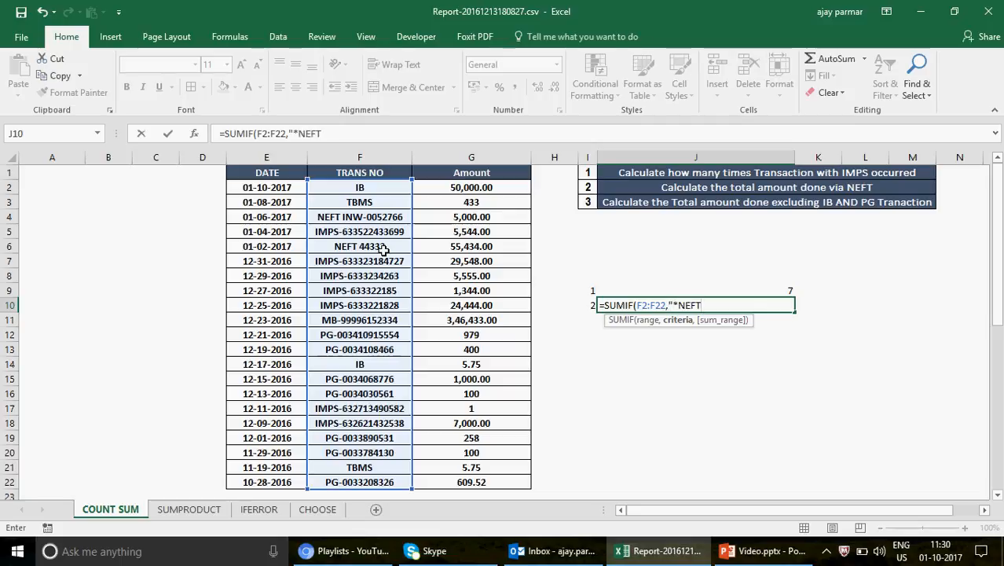
type("*\",")
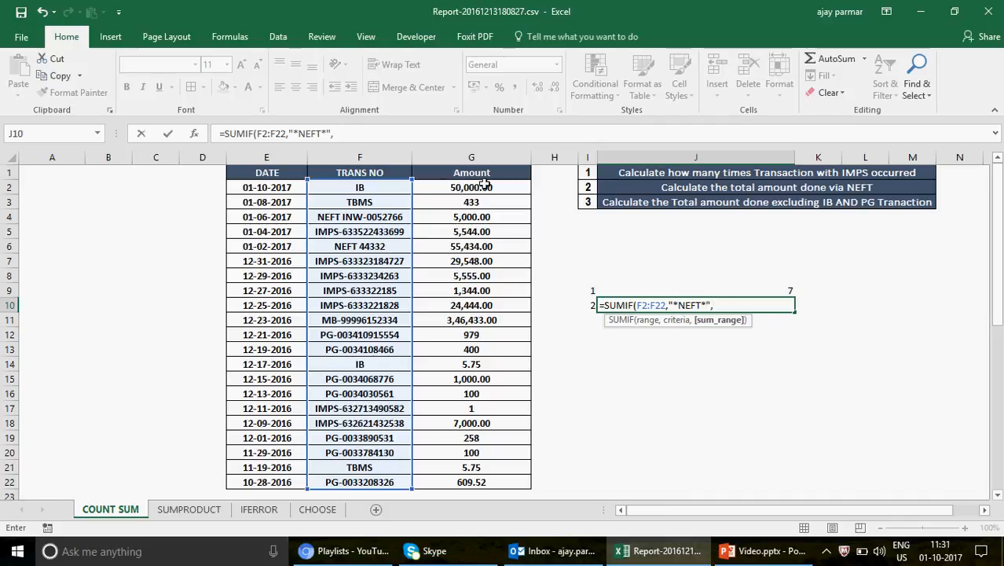
left_click(484, 186)
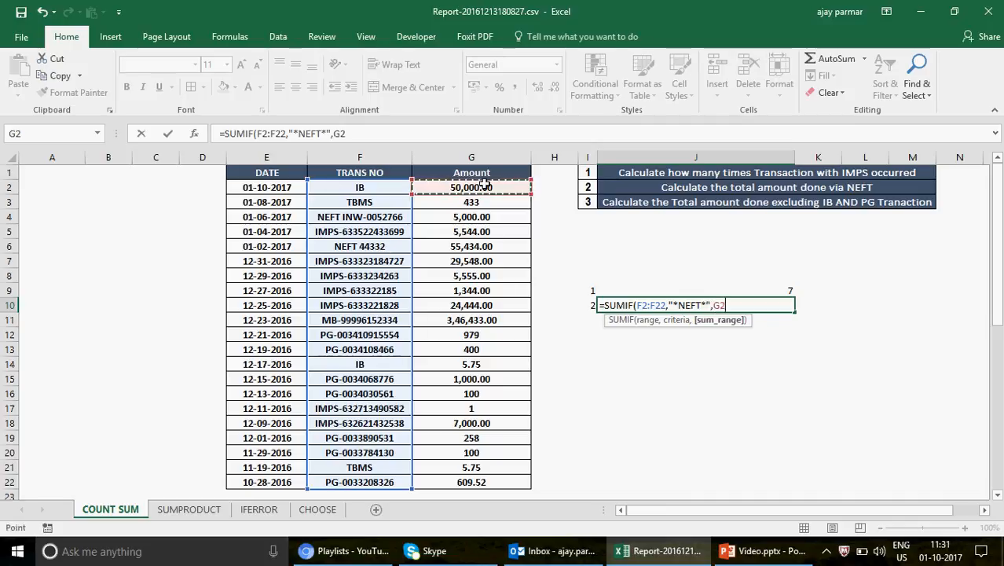
left_click(514, 479, "shift")
key("Return")
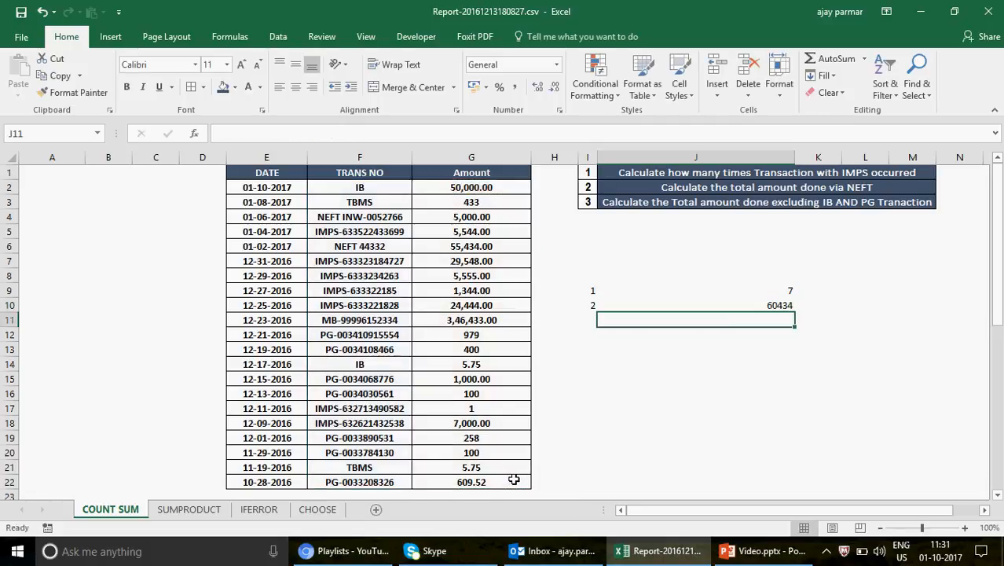
key("Up")
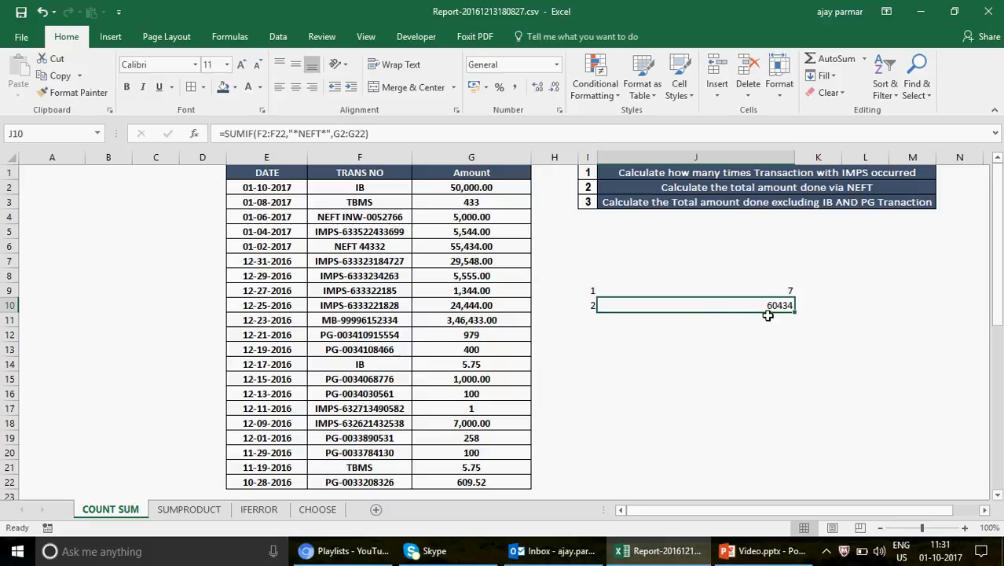
Check the sum of the NEFT amounts in G4 and G6 against J10, and select the transaction numbers F2:F22.
left_click(475, 218)
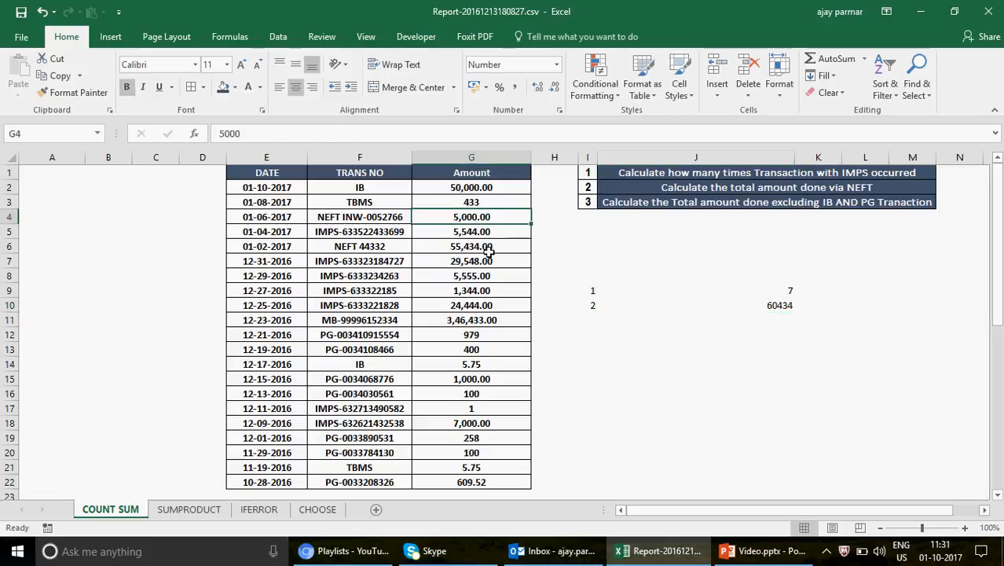
left_click(486, 245, "ctrl")
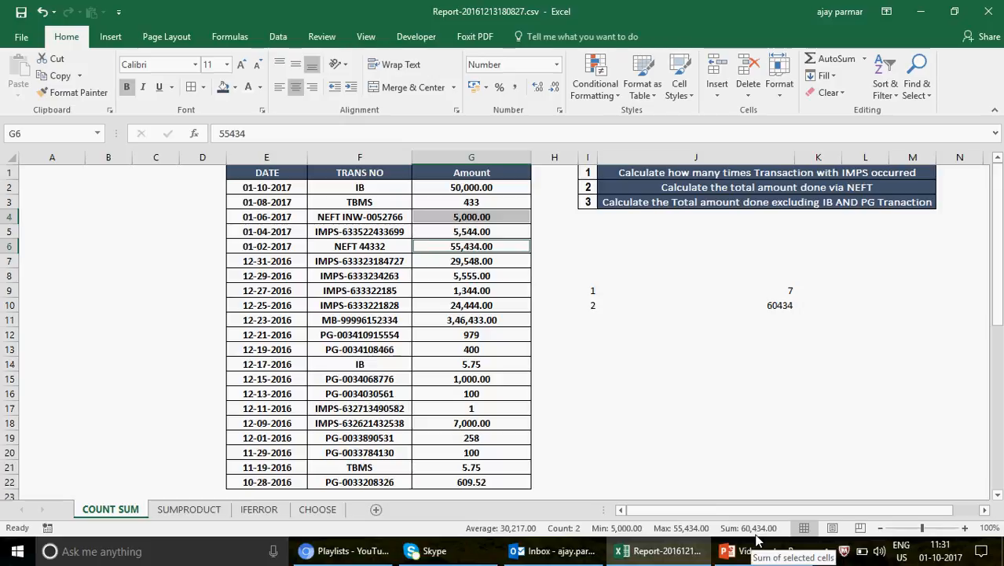
left_click(770, 302)
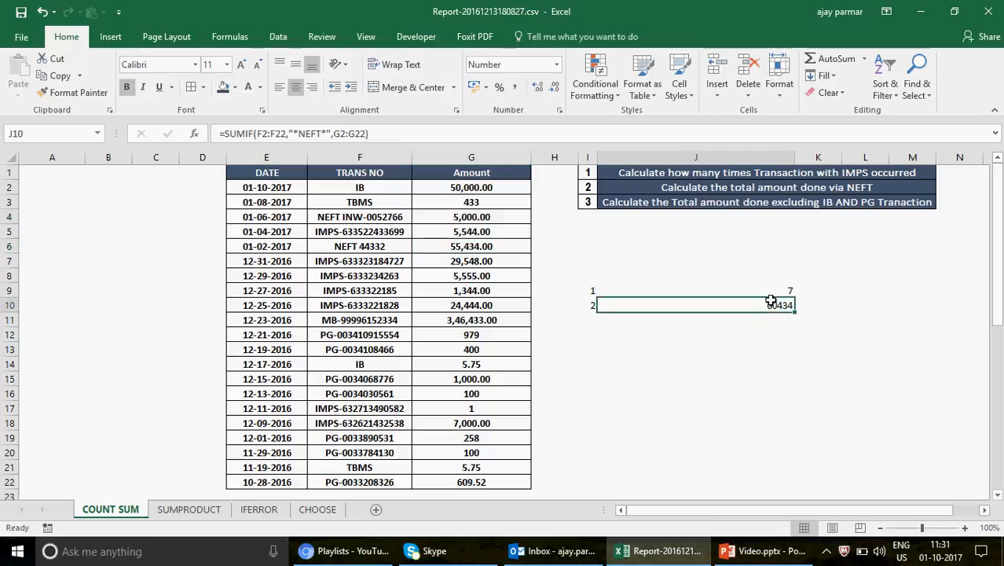
left_click(375, 173)
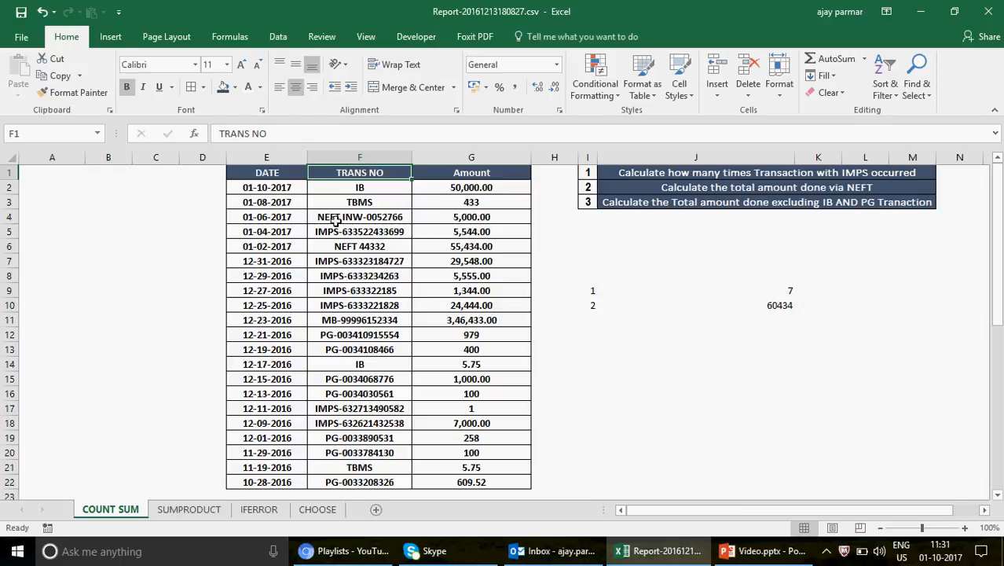
left_click(348, 187)
left_click_drag(348, 186, 376, 481)
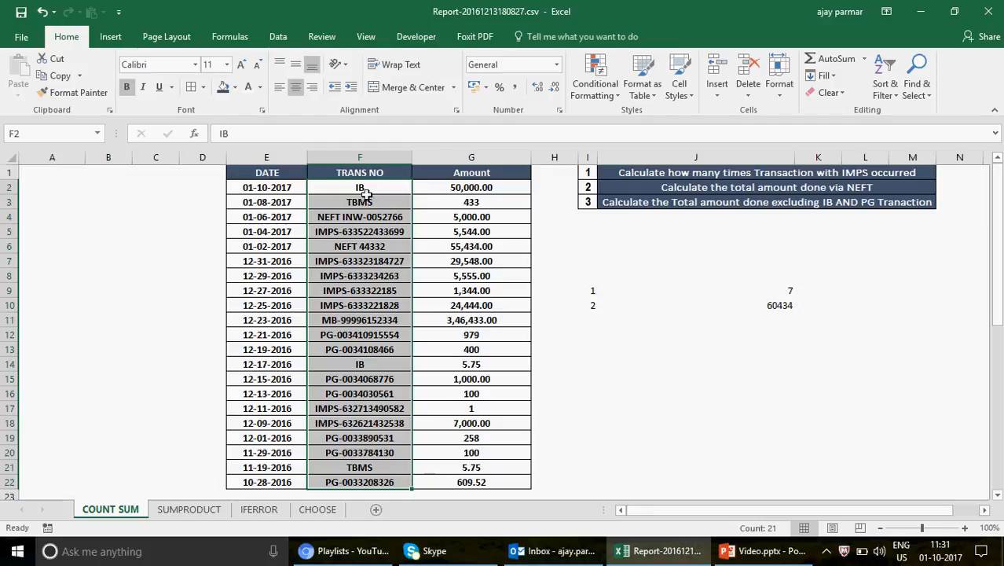
Enter FALSE in B2 and fill it down to B21 beside the transaction list.
left_click(124, 186)
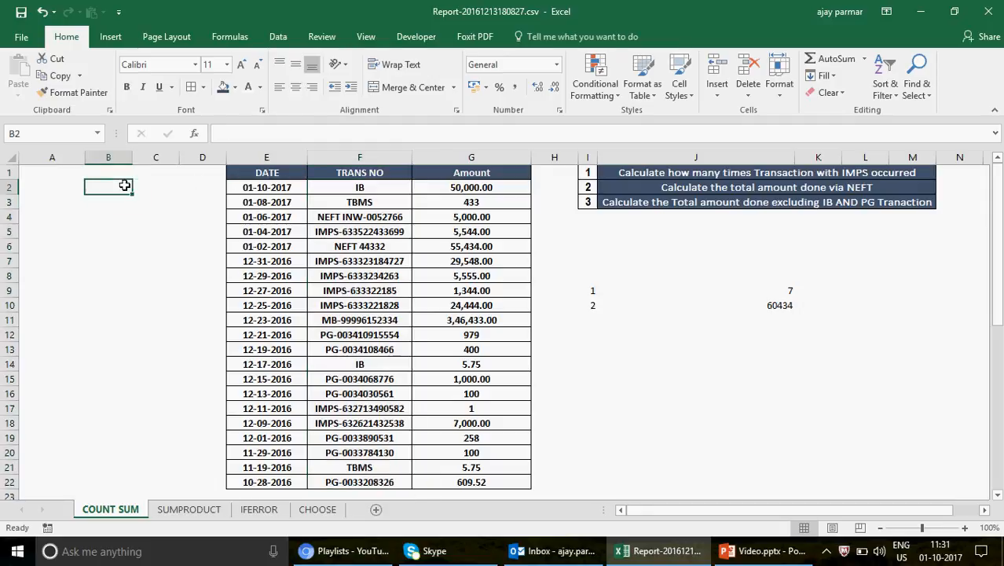
type("FALSE")
key("Return")
left_click(124, 185)
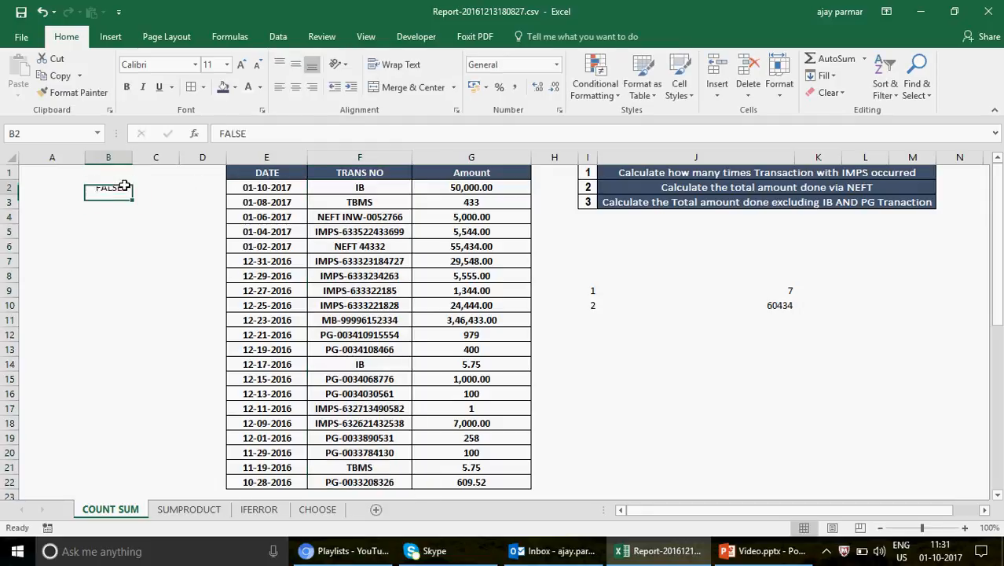
left_click_drag(132, 194, 131, 477)
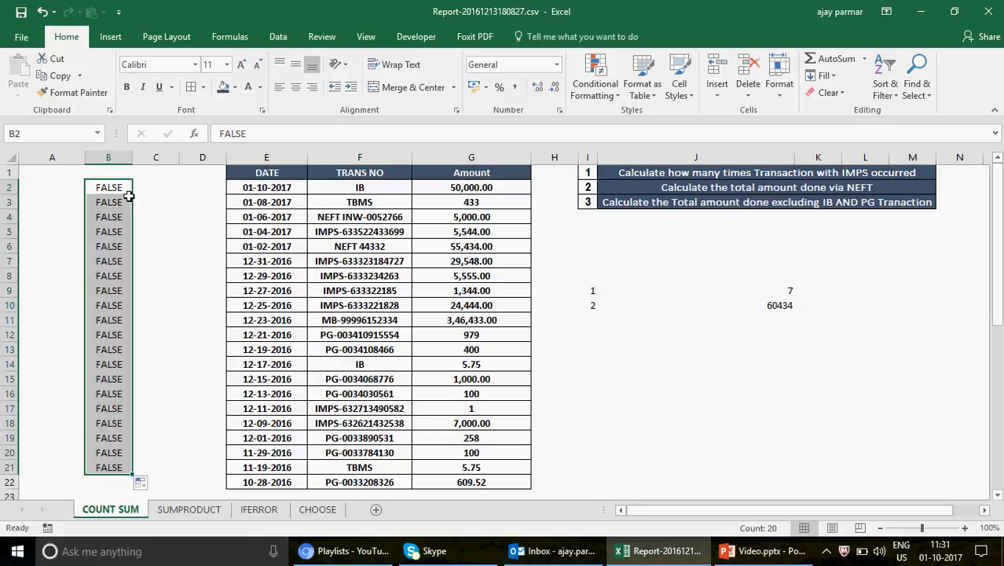
Change B4 and B6, the rows of the two NEFT transactions, to TRUE.
left_click(103, 219)
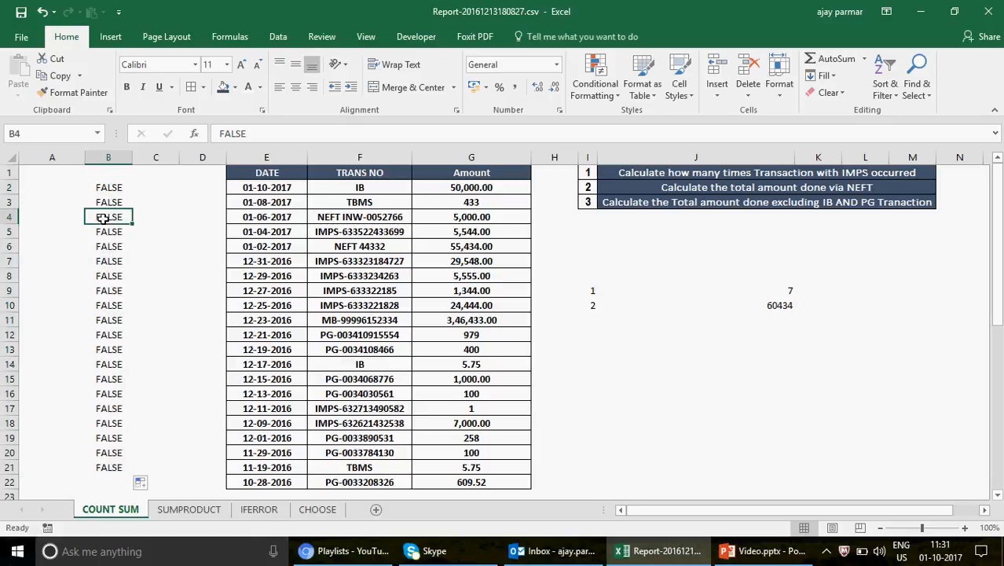
type("TRUE")
key("Return")
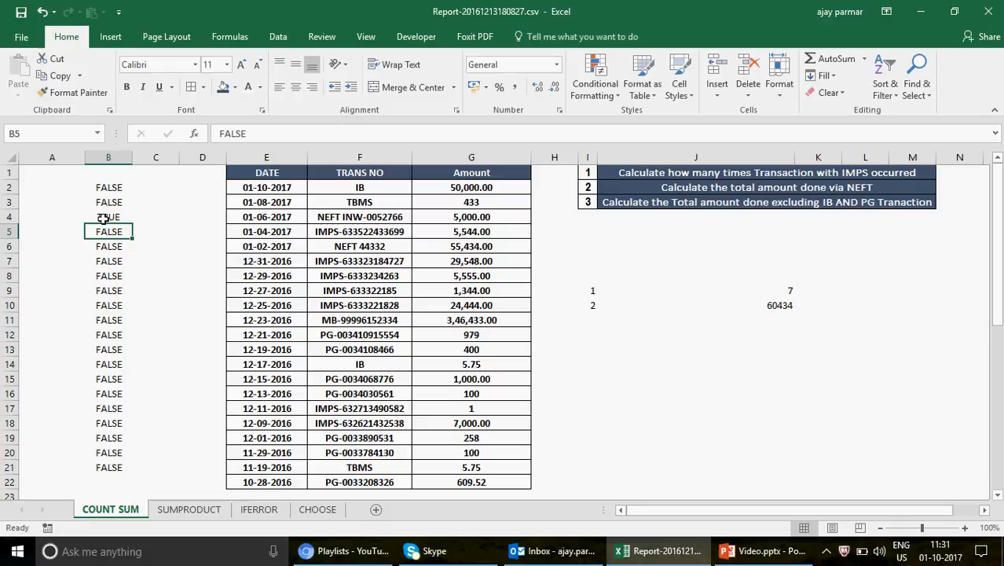
key("Down")
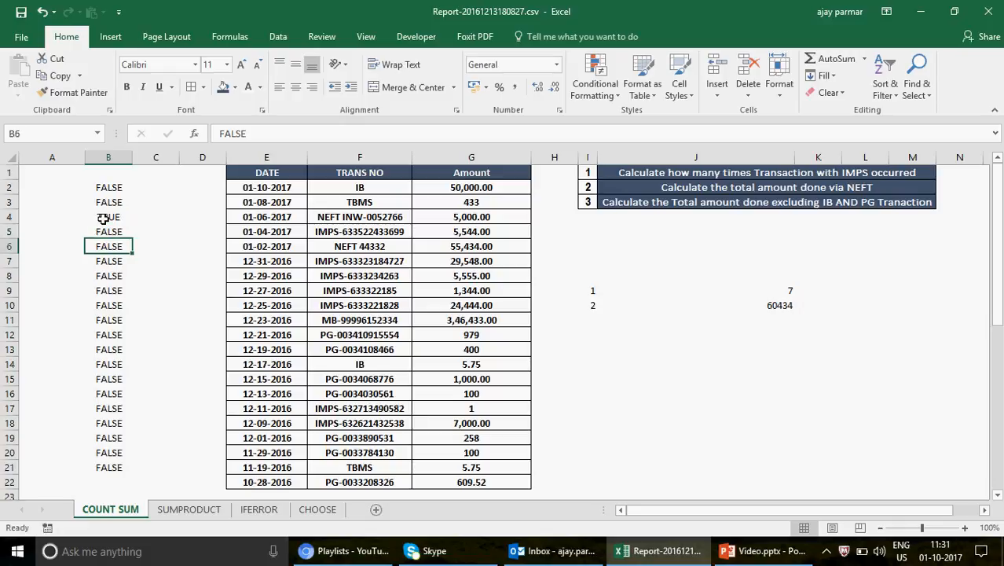
type("TRUE")
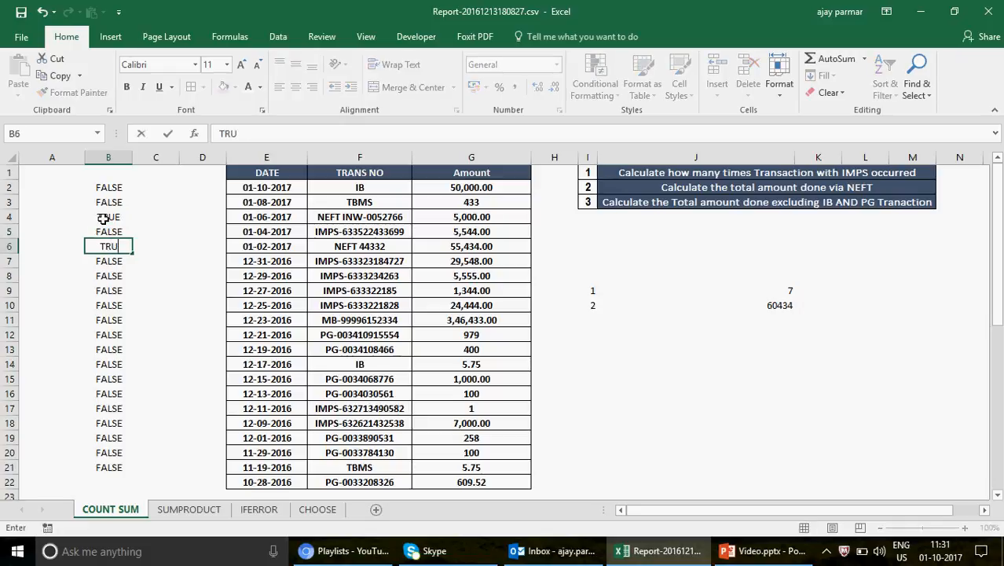
key("Return")
Copy the amounts in G2:G22 and paste them into column C starting at C2.
left_click(487, 186)
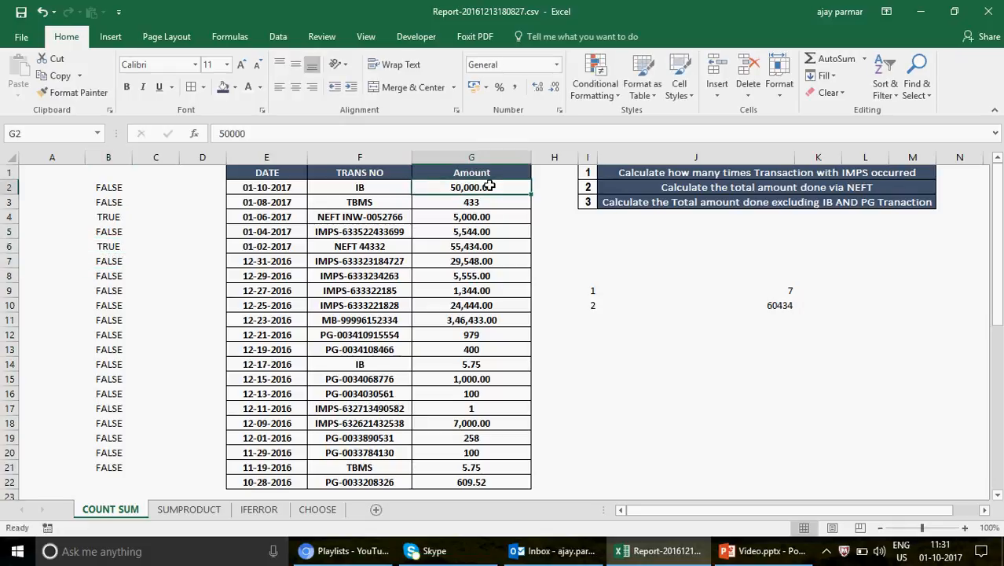
left_click(486, 481, "shift")
key("ctrl+c")
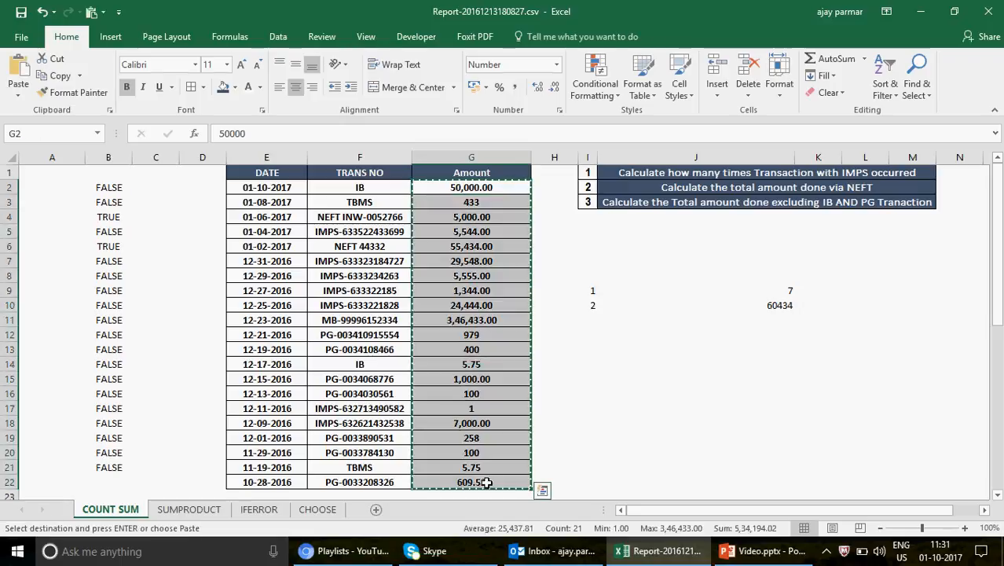
left_click(145, 189)
key("ctrl+v")
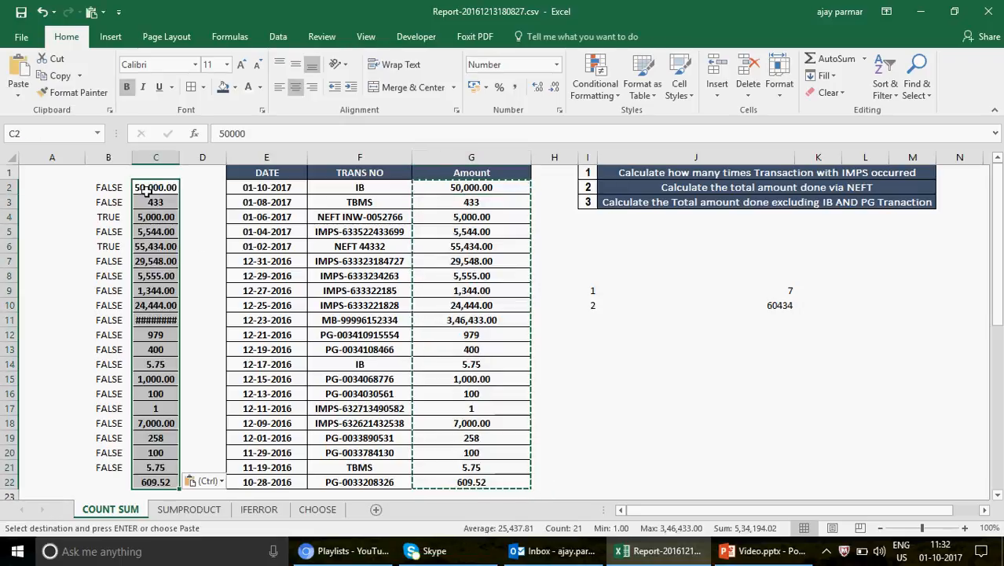
Auto-fit column C to its amounts and copy the FALSE in B21 down to B22.
double_click(179, 157)
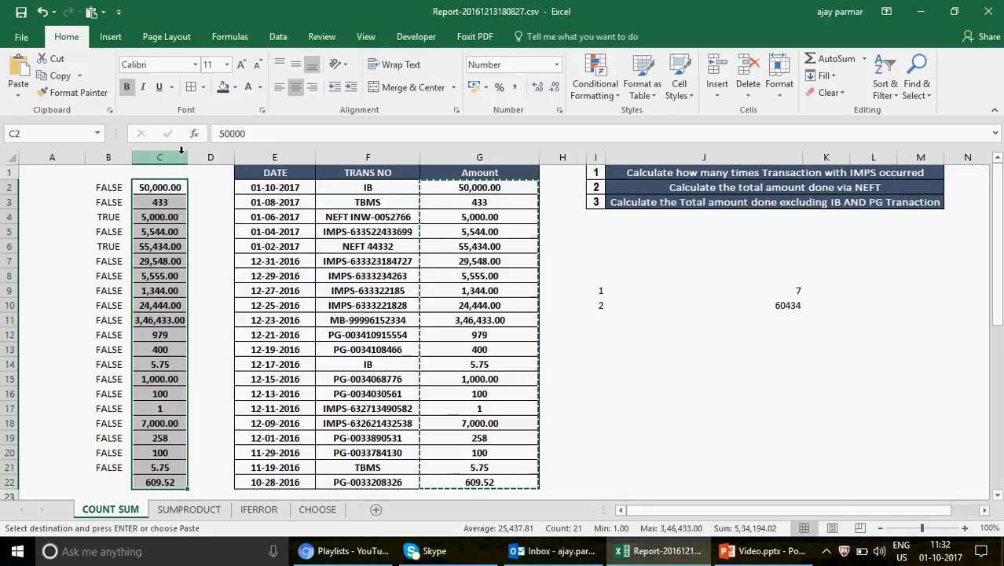
left_click(215, 189)
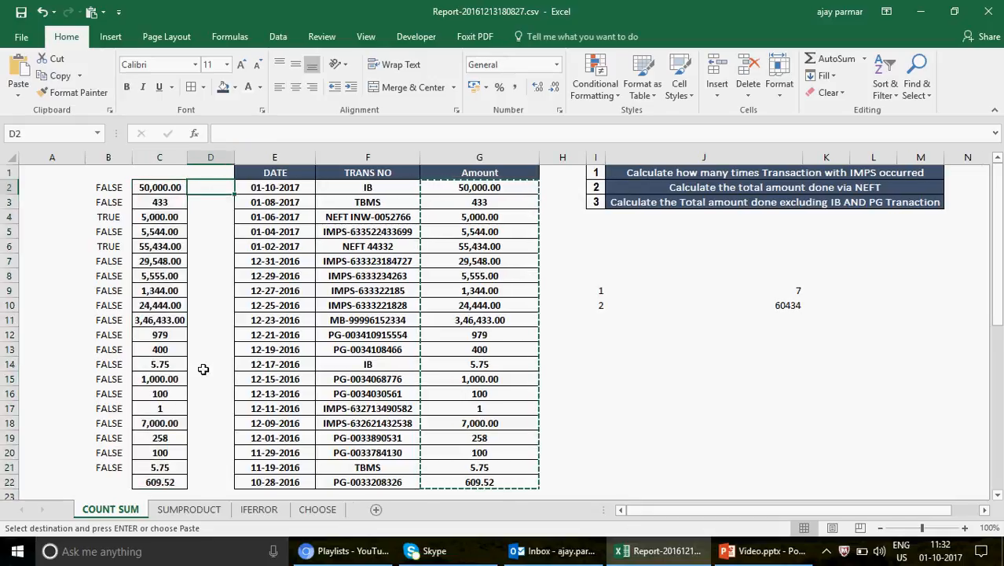
left_click(116, 481)
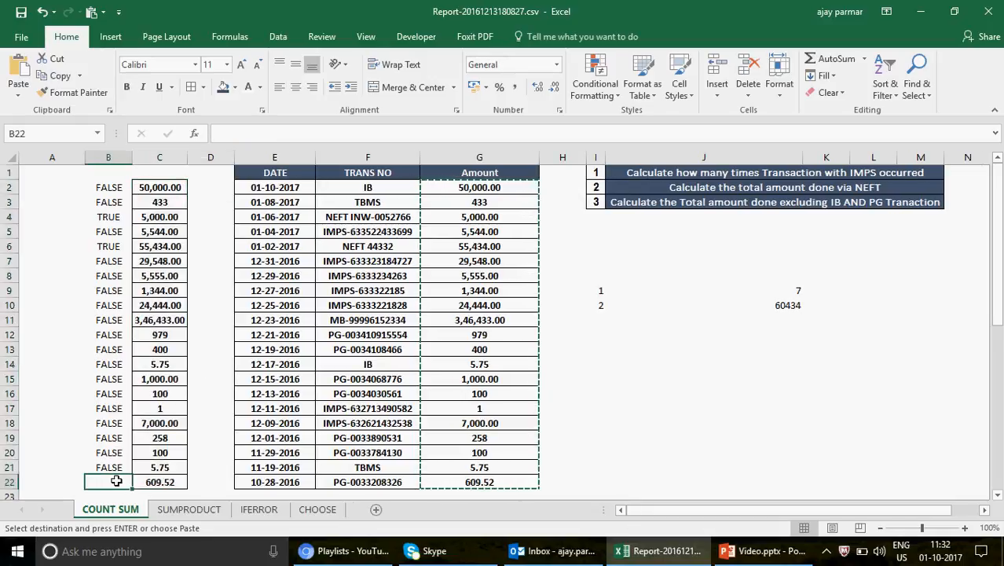
key("shift+Up")
key("ctrl+d")
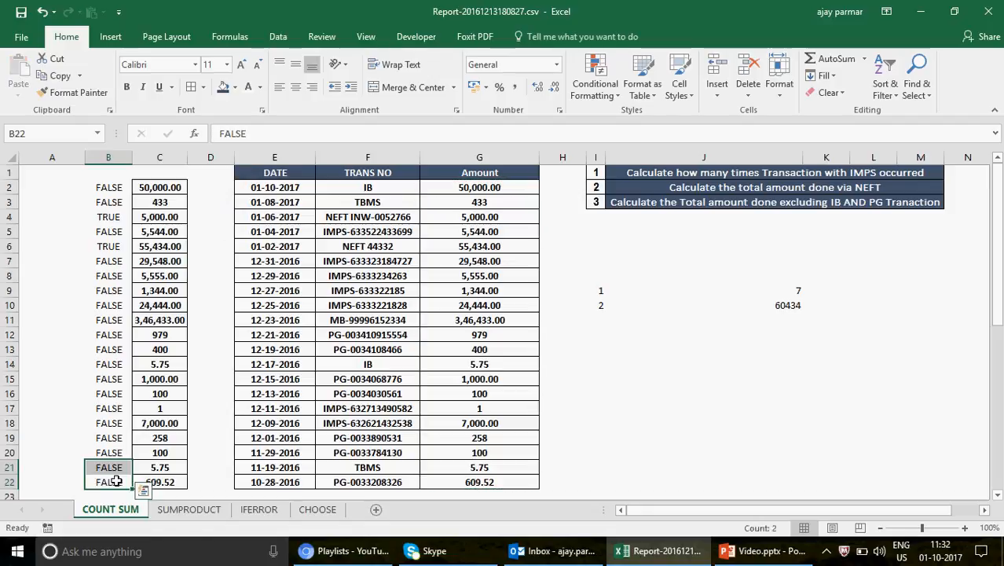
Enter the test values FALSE in J16 and TRUE in J17.
left_click(111, 188)
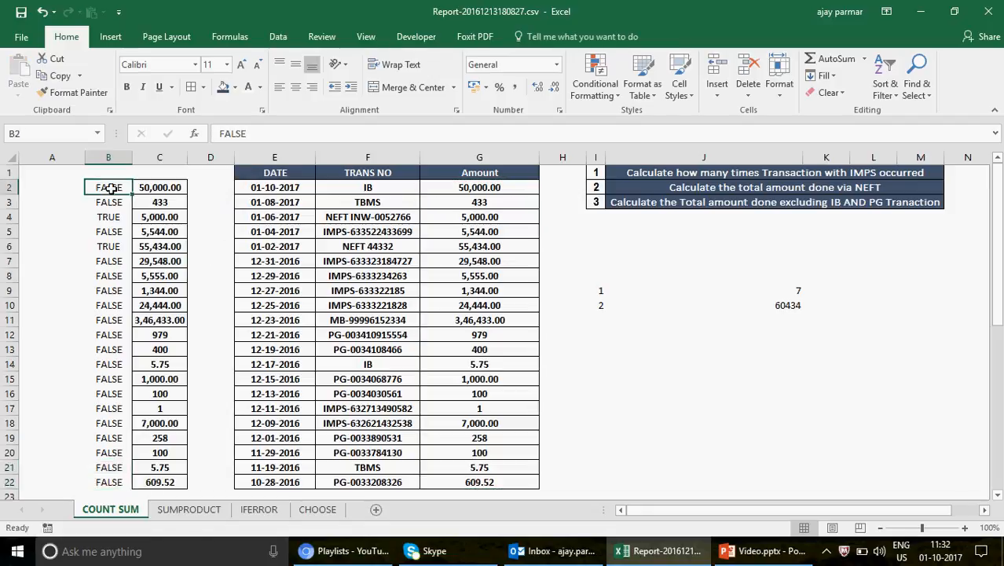
left_click(702, 392)
type("FALSE")
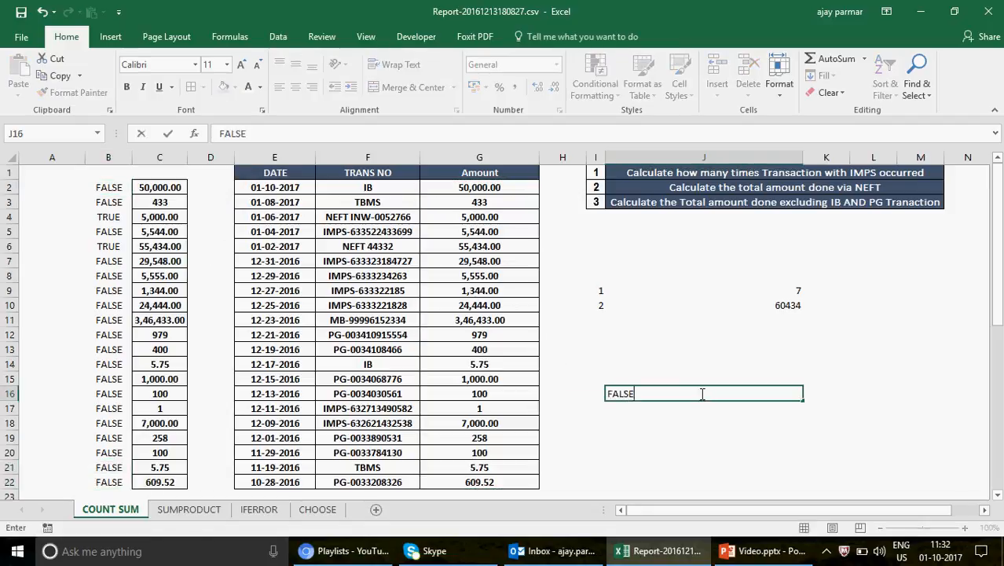
key("Return")
type("TR")
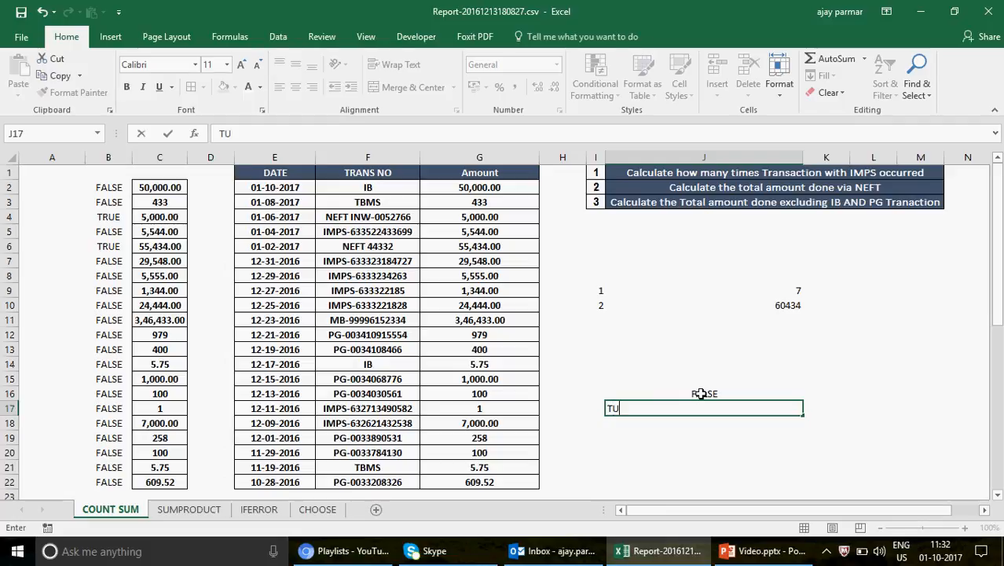
type("UE")
key("Return")
Add the two logical values in J18 with the formula =J17+J16.
type("=")
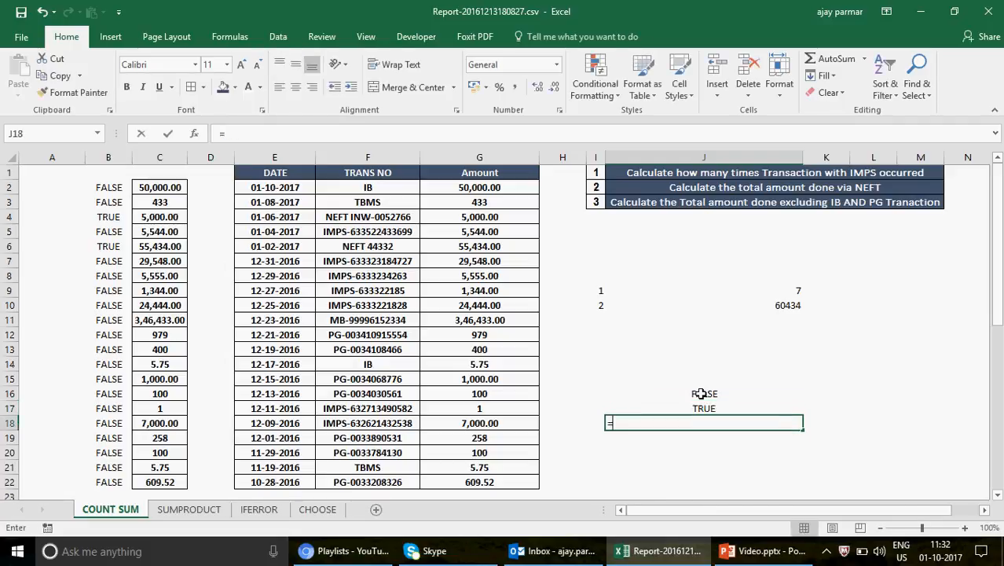
key("Up")
type("+")
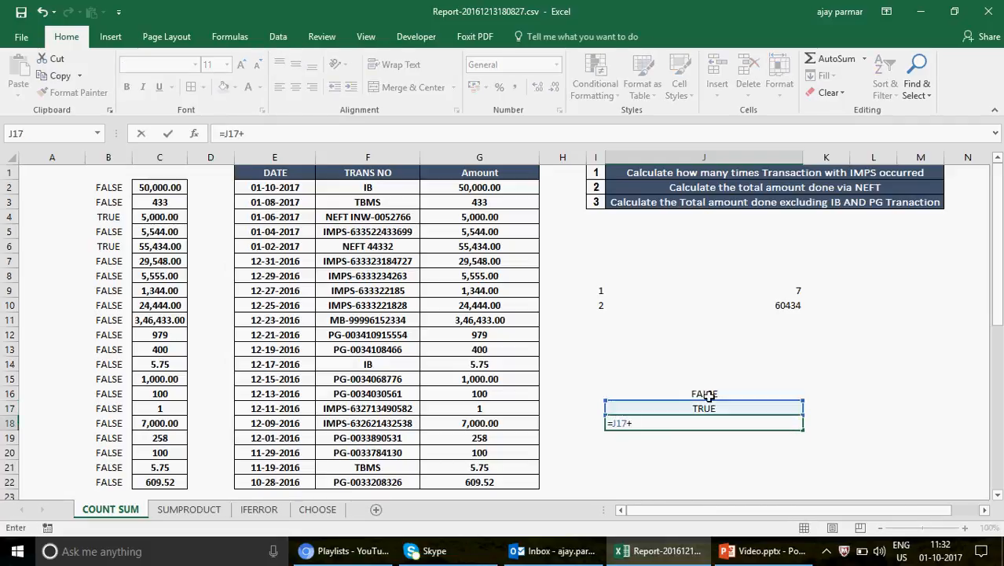
left_click(711, 395)
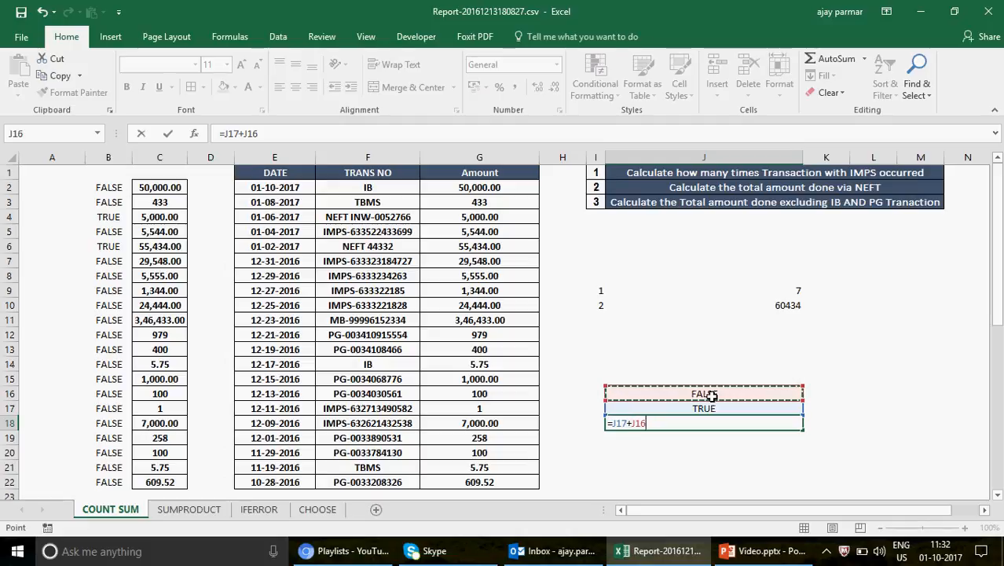
key("ctrl+Return")
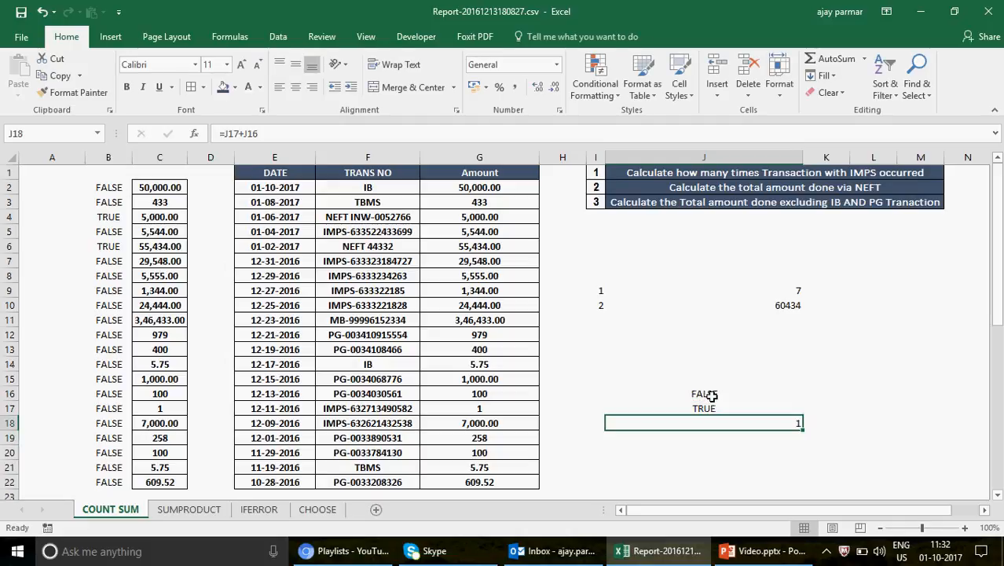
Swap the logical test values by changing J16 to TRUE and J17 to FALSE.
key("Up")
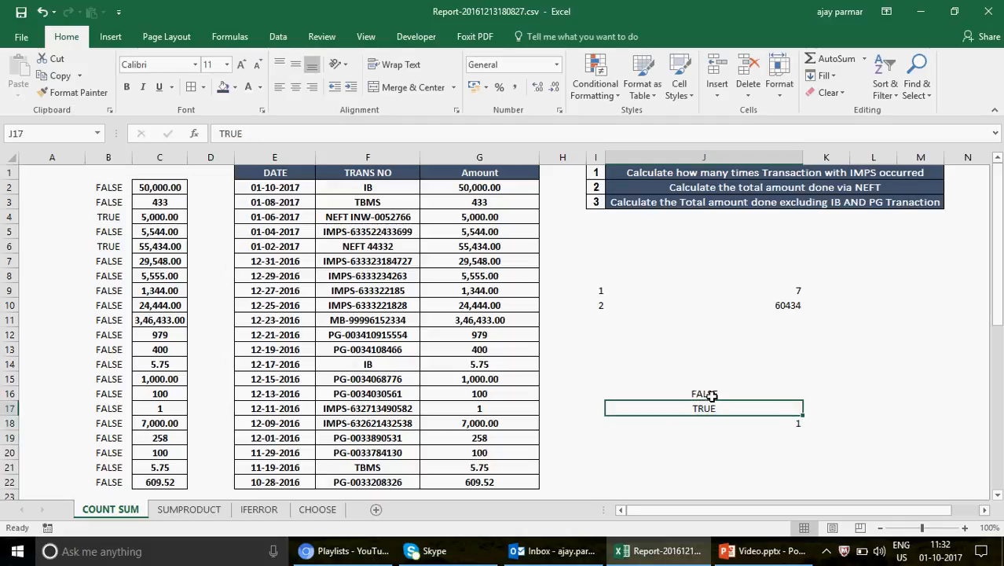
key("Up")
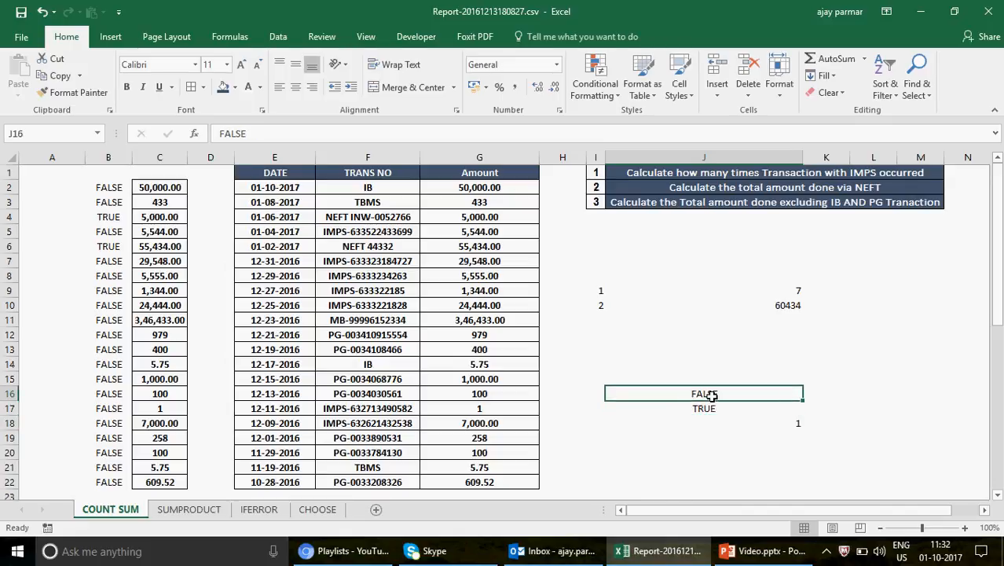
type("TRUE")
key("Return")
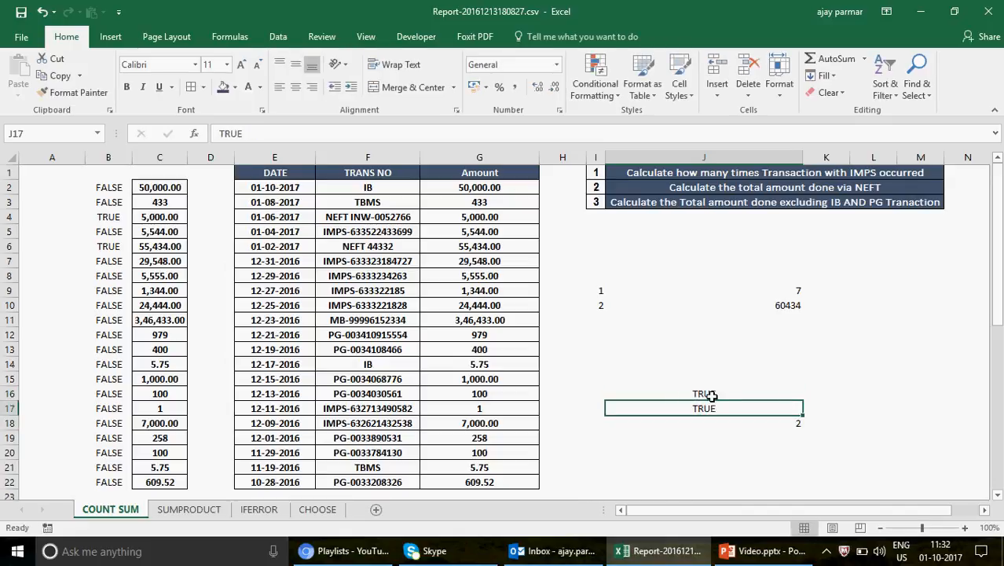
type("FALSE")
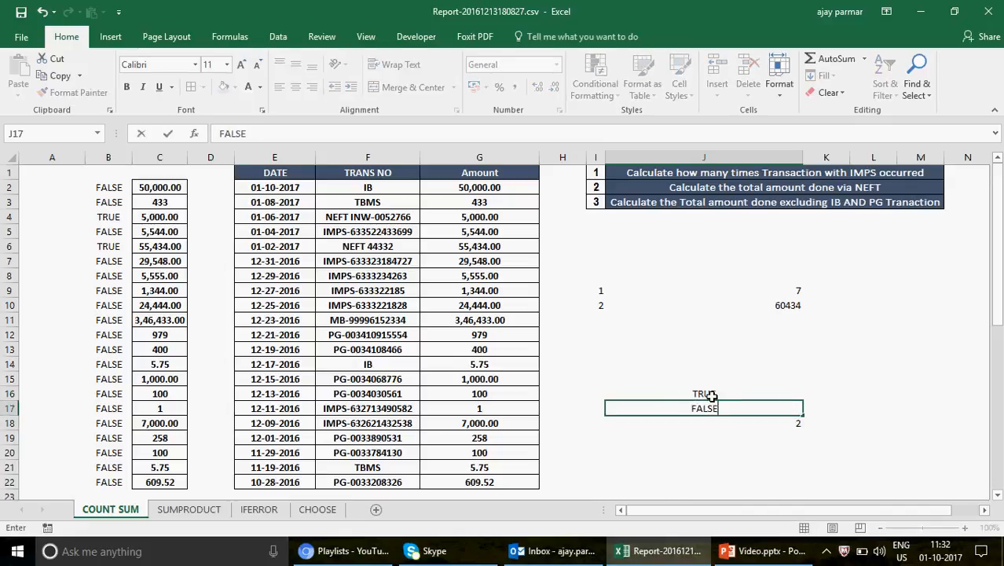
key("Return")
key("Up")
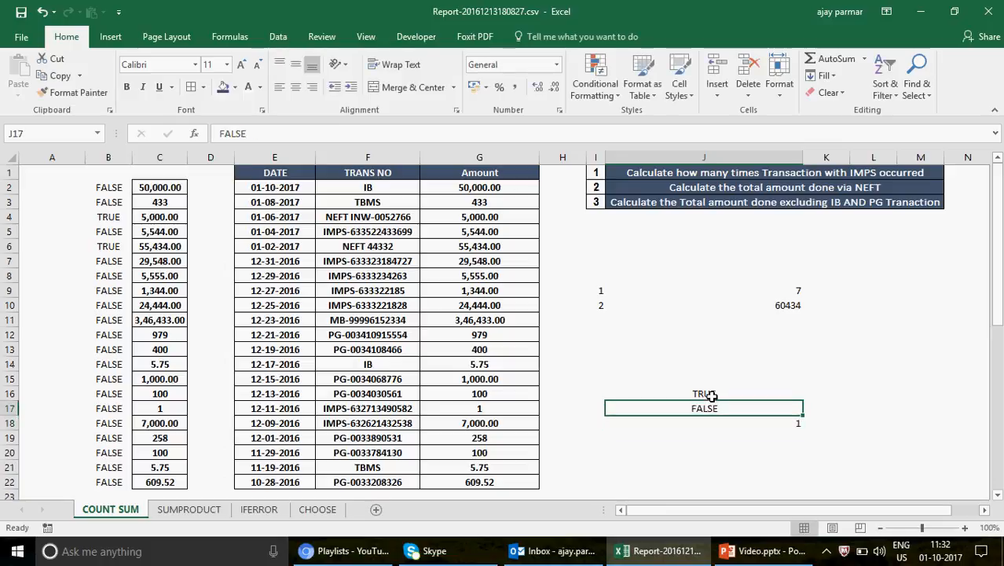
Change J16 to FALSE and check the sum formula in J18.
left_click(710, 395)
type("FALS")
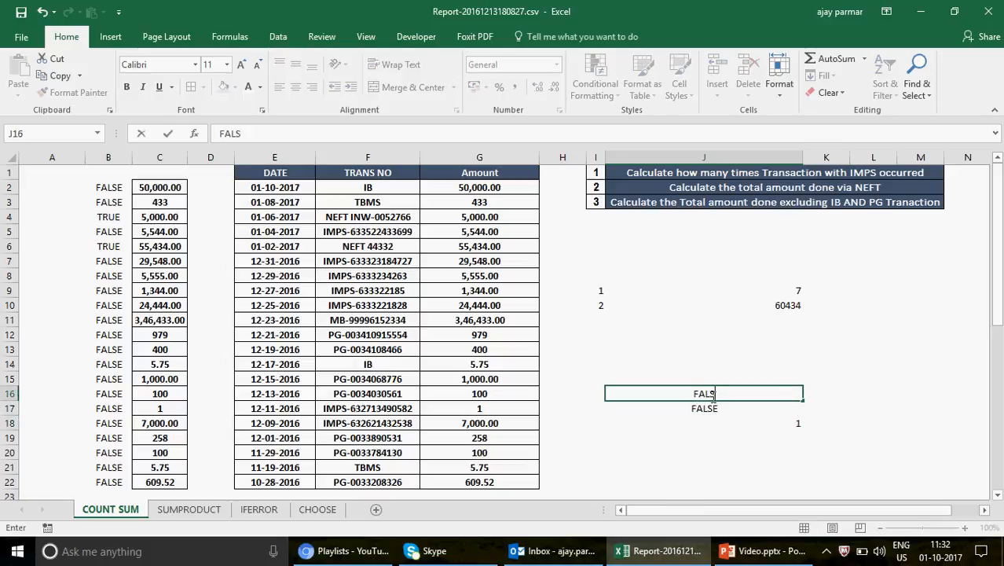
type("E")
key("Return")
key("Down")
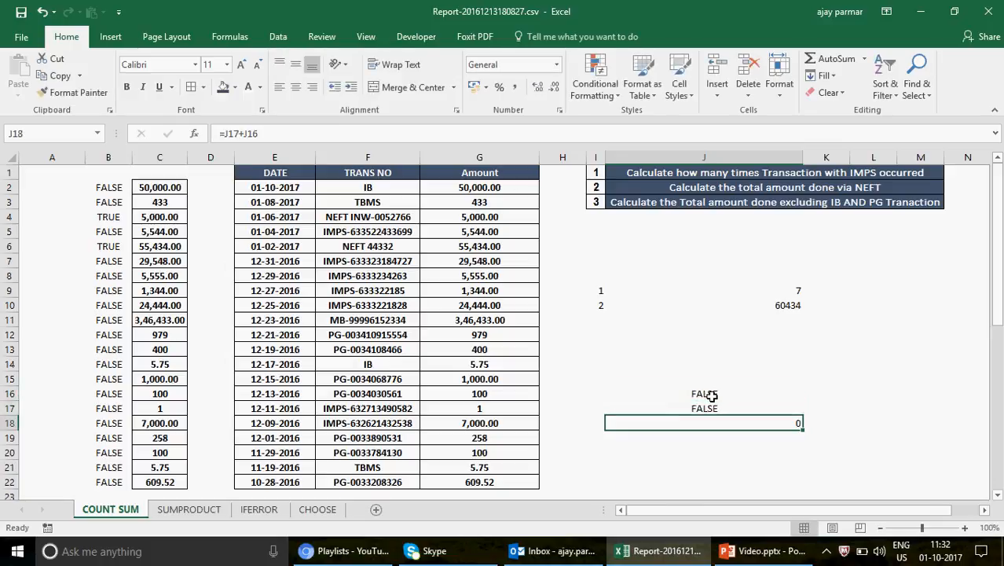
Clear the logical test values and their sum from J16:J18.
key("Up")
key("Up")
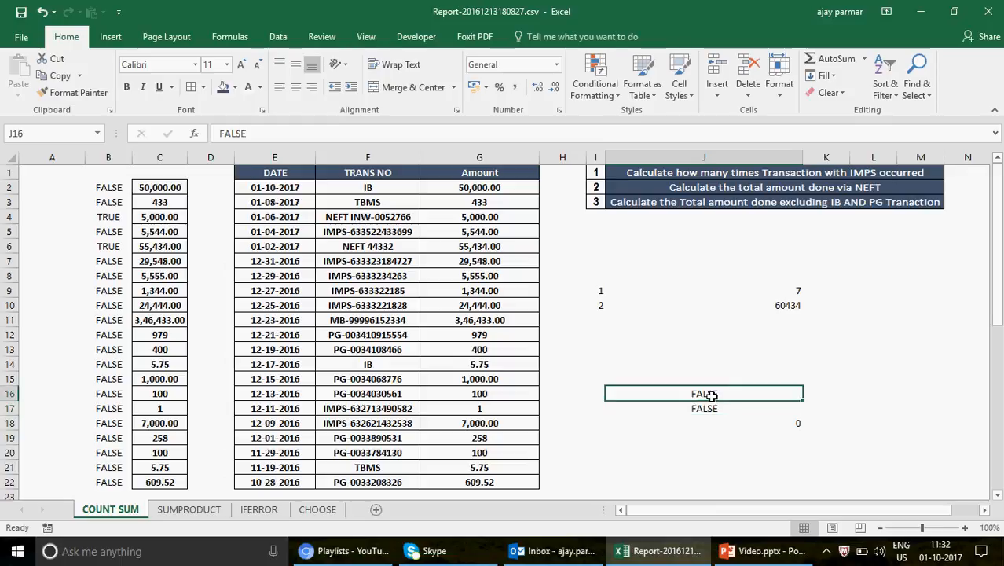
key("shift+Down")
key("shift+Down")
key("Delete")
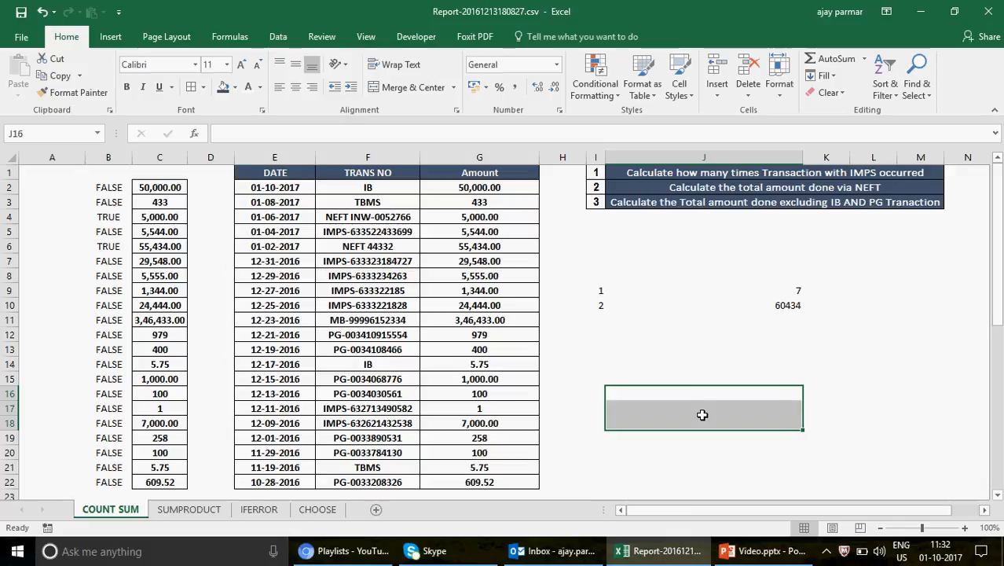
Try adding two text transaction numbers with =F8+F10 in J17, and clear that formula.
left_click(701, 413)
type("=")
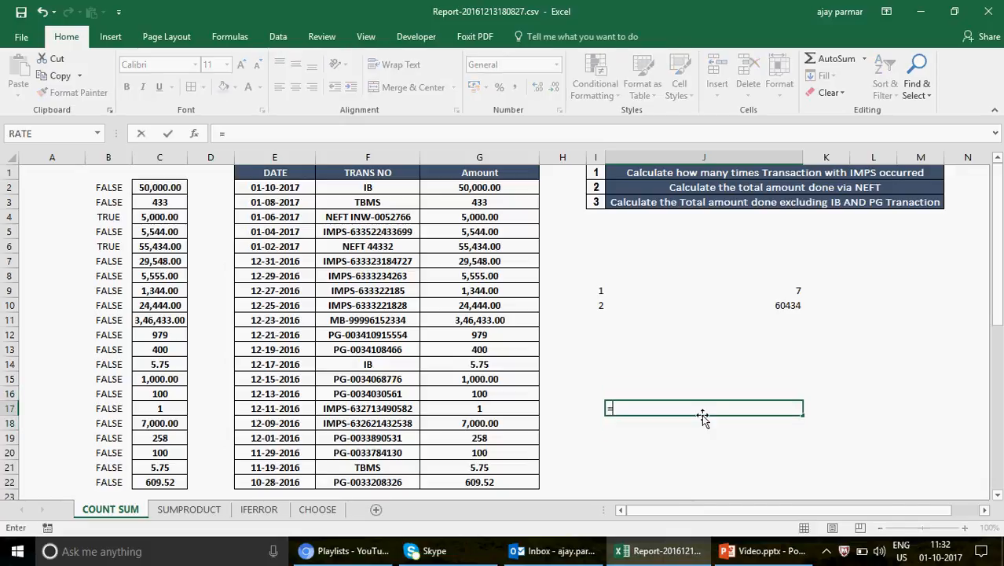
left_click(369, 277)
type("+")
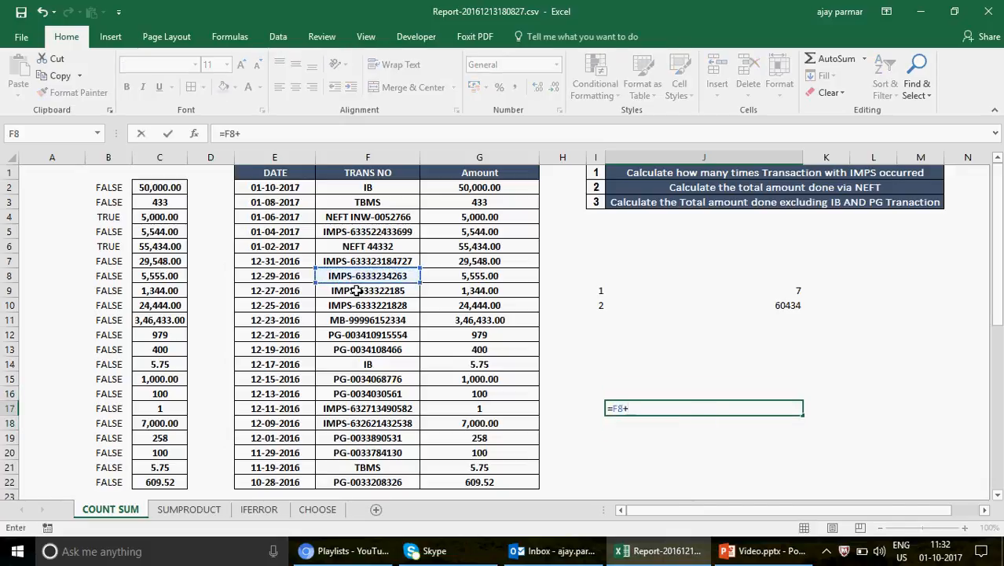
left_click(378, 307)
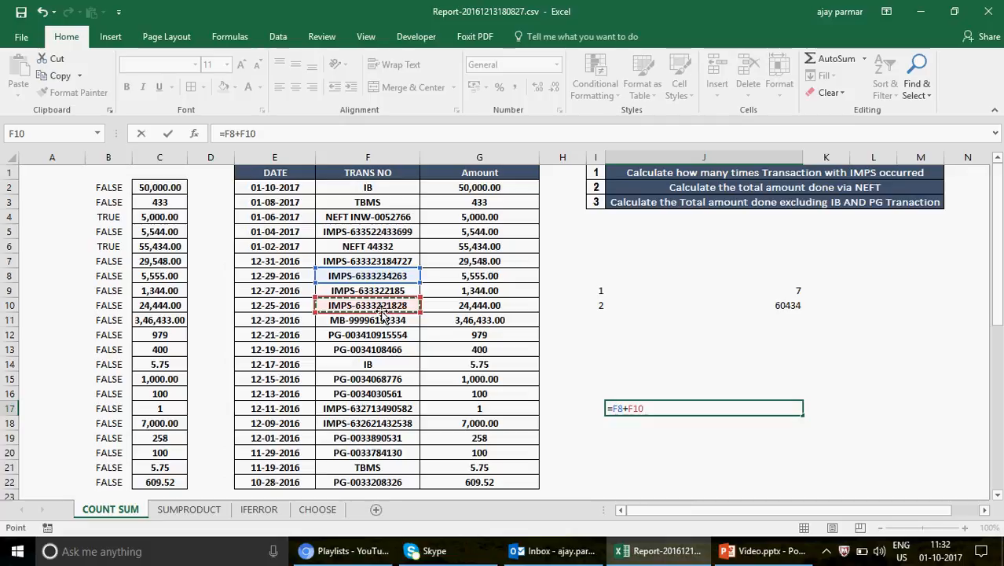
key("ctrl+Return")
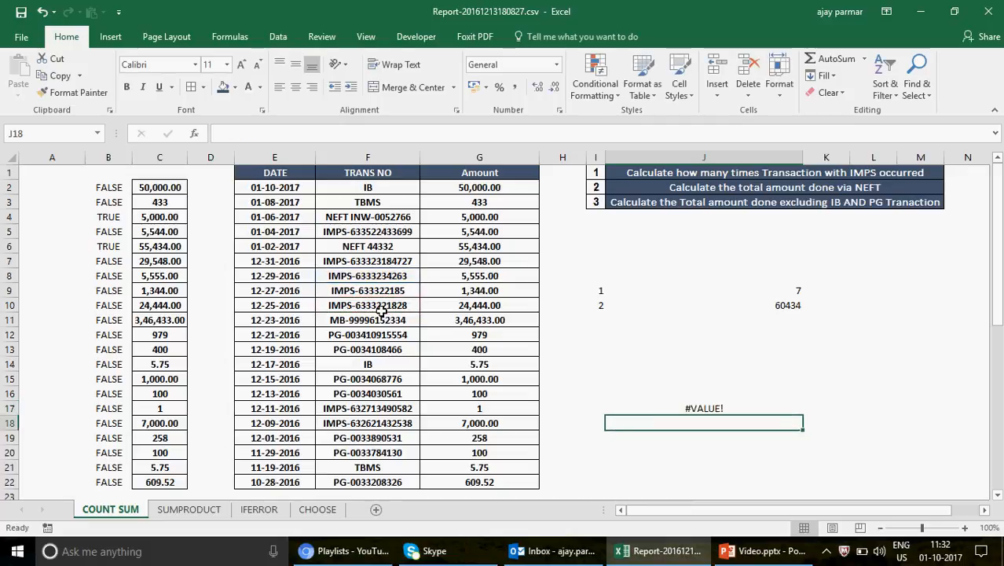
key("Delete")
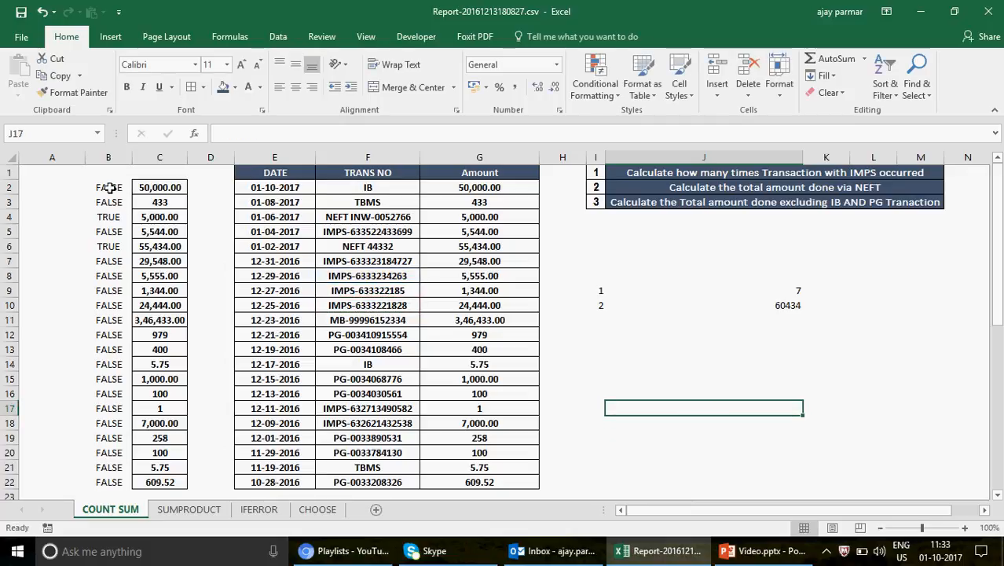
Multiply the first TRUE/FALSE value by its amount in A2 with the formula =B2*C2.
left_click(111, 188)
left_click(50, 186)
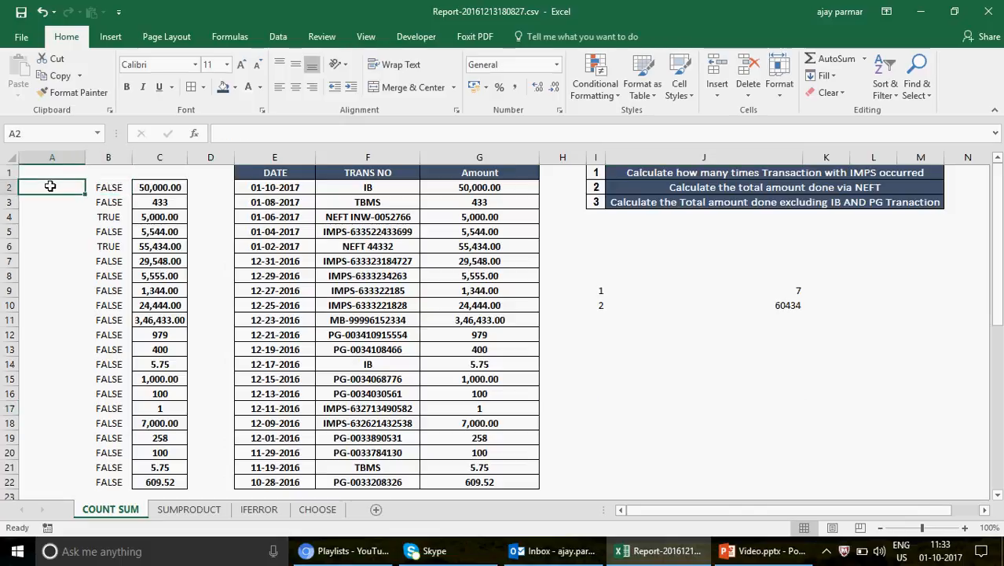
key("Right")
key("ctrl+shift+Down")
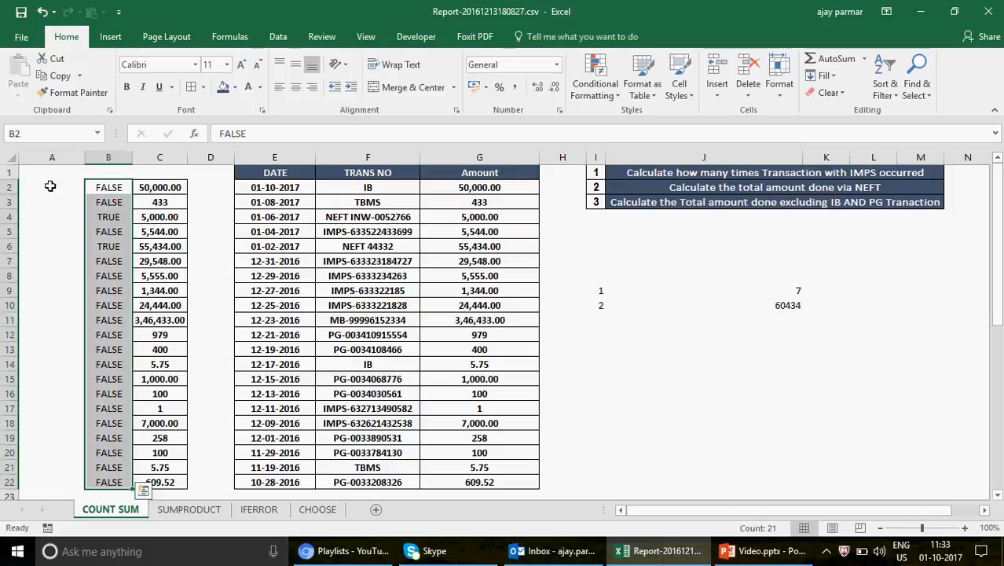
left_click(50, 186)
type("=")
key("Right")
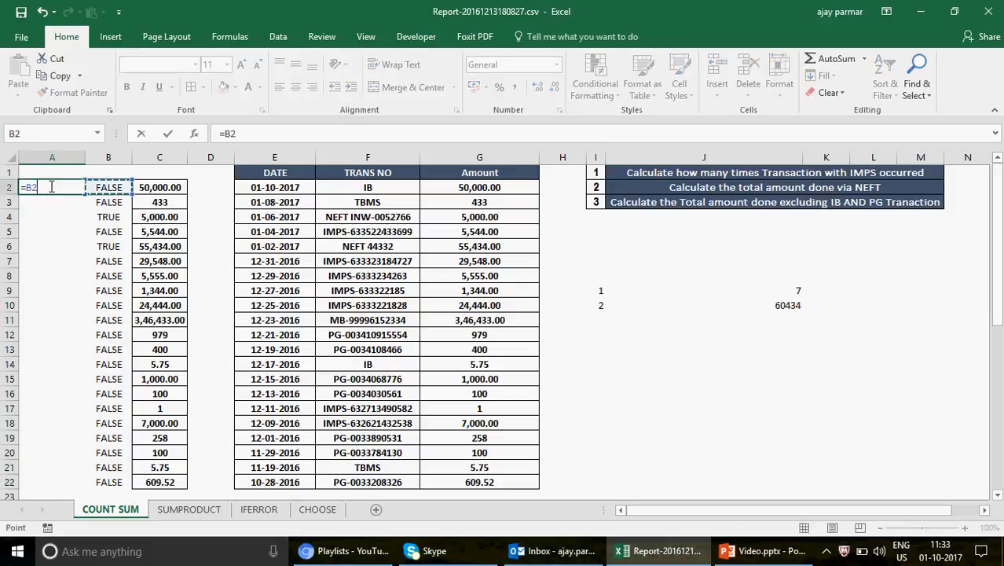
type("*")
key("Right")
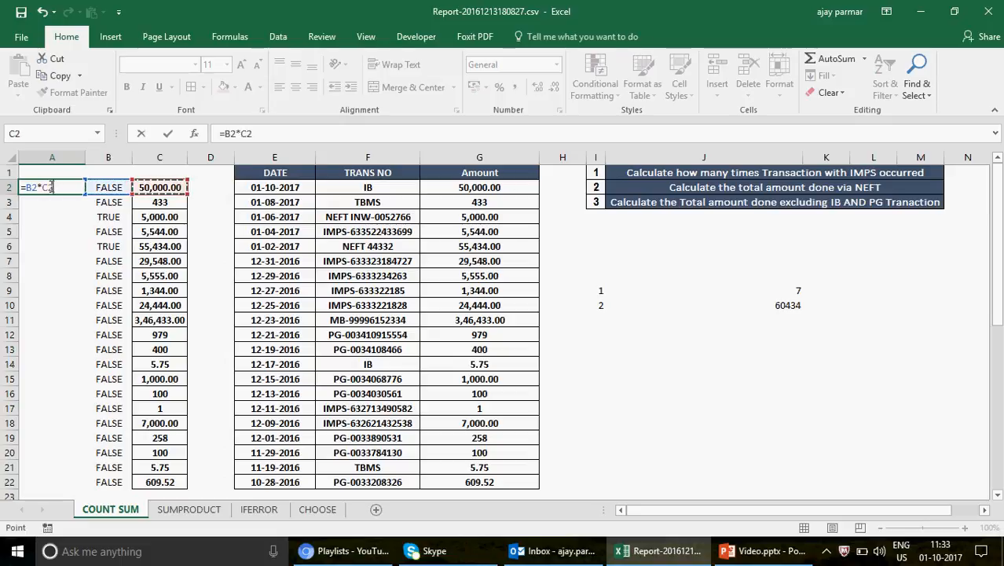
key("Return")
Fill the multiplication formula from A2 down to A22.
key("Right")
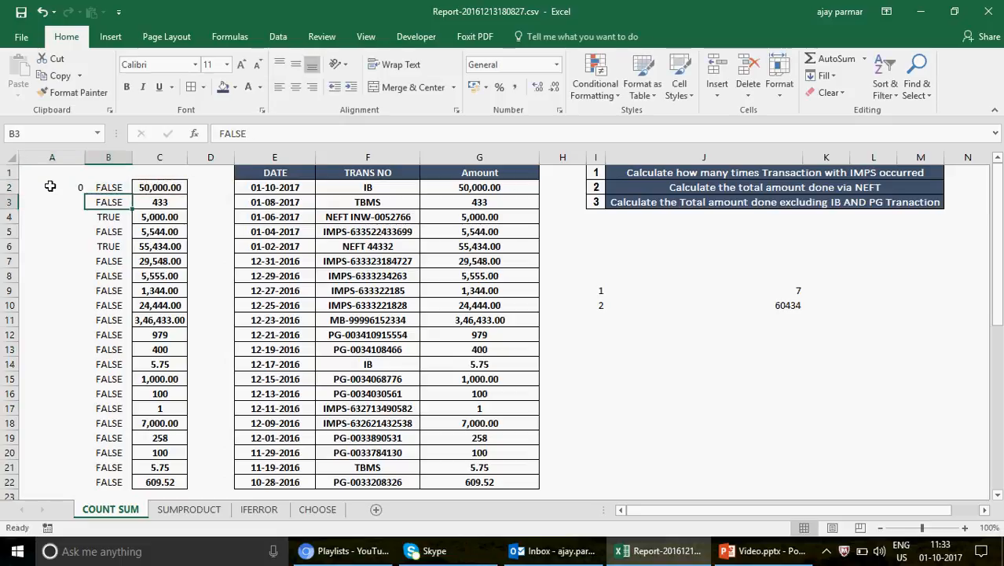
key("ctrl+Down")
key("Left")
key("ctrl+shift+Up")
key("ctrl+d")
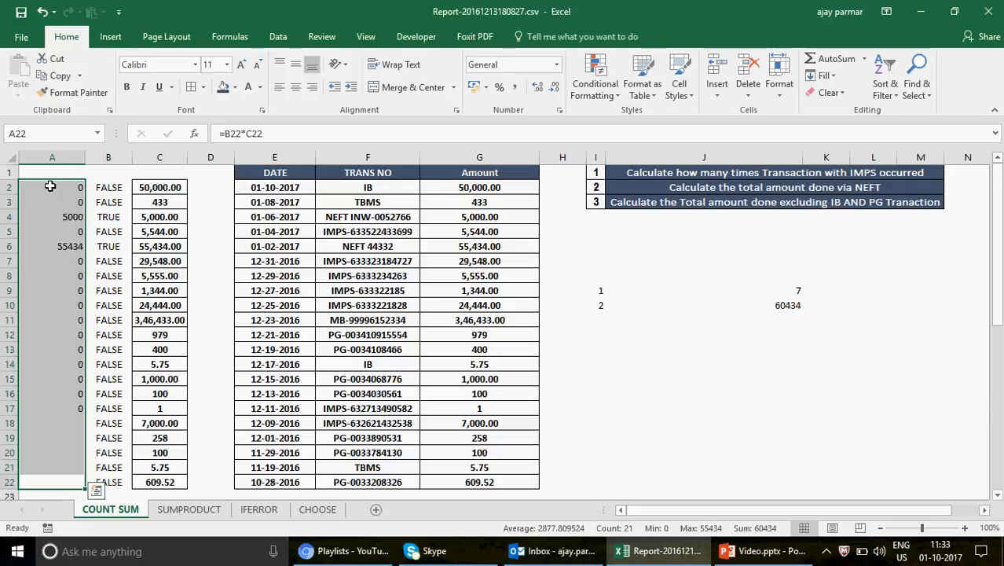
Check the sum of the products in A4:A6 against the SUMIF total in J10.
key("Up")
key("Up")
key("Up")
key("Up")
key("Up")
key("Up")
key("Up")
key("Up")
key("Up")
key("Up")
key("Up")
key("Up")
key("Up")
key("Up")
key("Up")
key("Up")
key("Up")
key("Up")
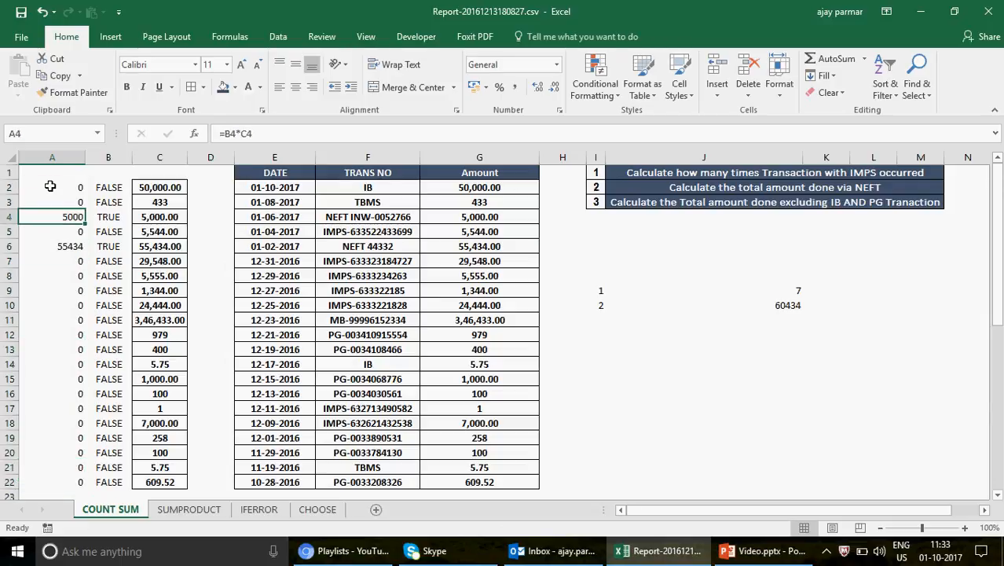
key("Down")
key("Down")
key("Up")
key("Up")
key("shift+Down")
key("shift+Down")
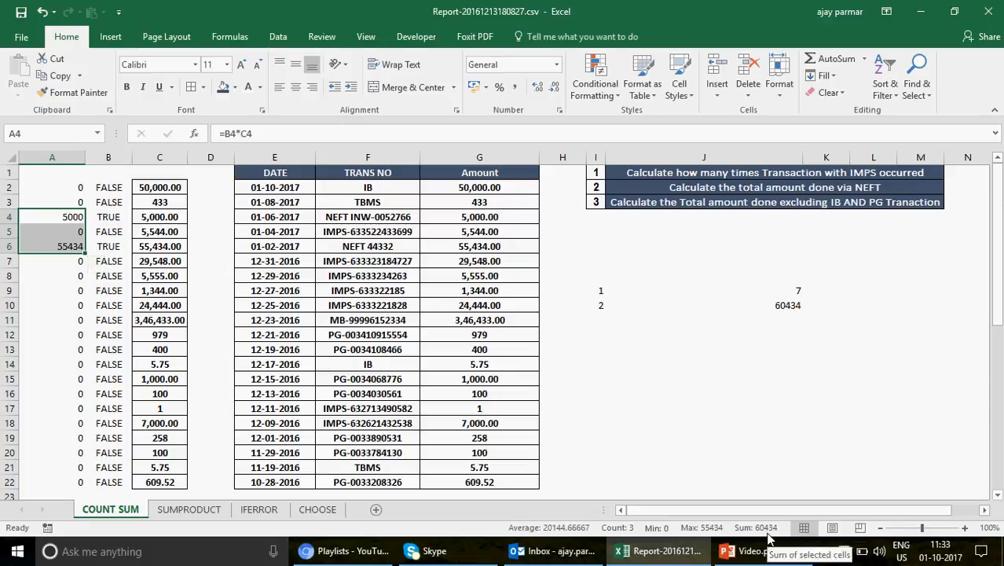
left_click(788, 305)
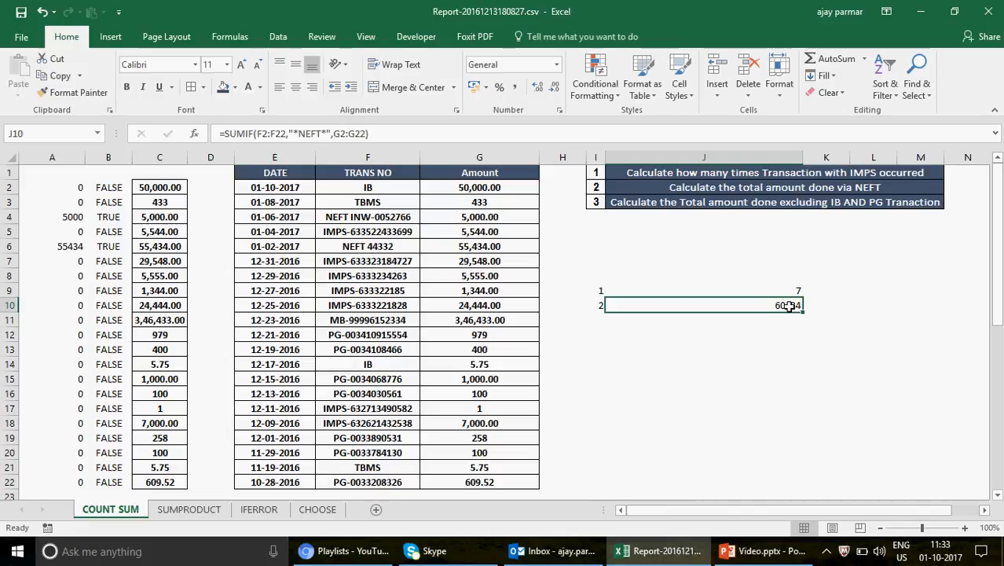
left_click(601, 320)
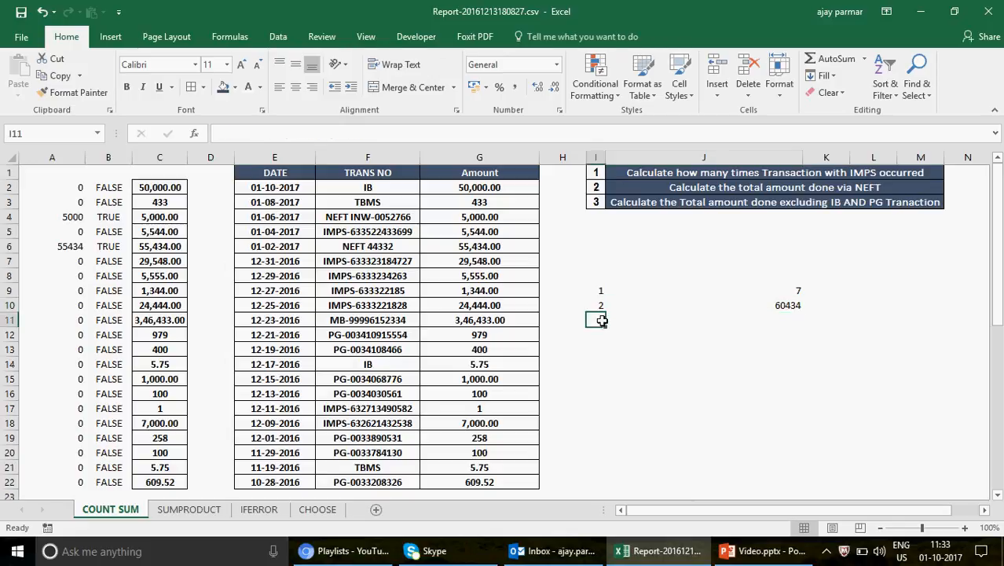
Number the third answer row by entering 3 in I11.
type("3")
key("Return")
left_click(601, 320)
key("Right")
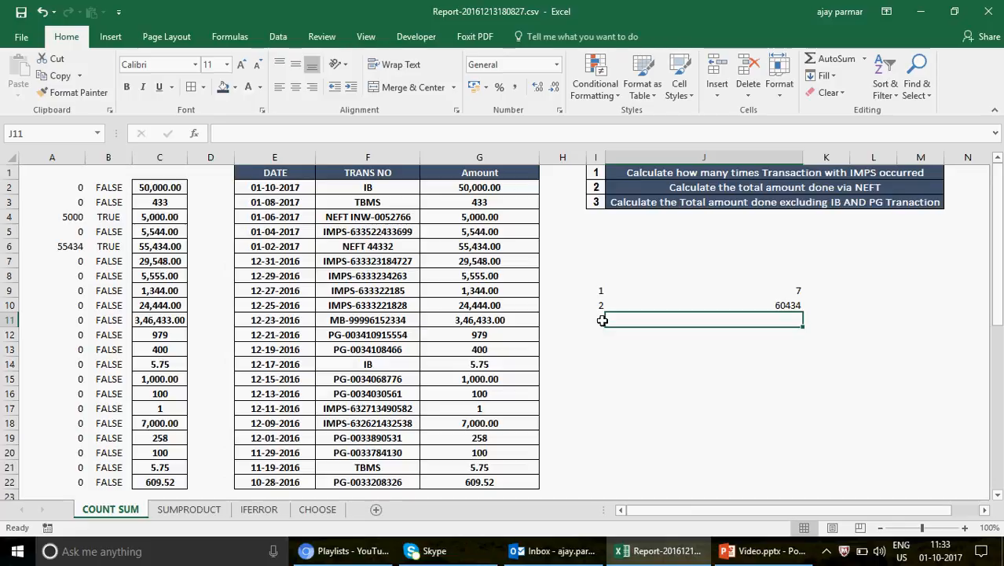
Examine the transaction table E1:G22, looking at the IB and PG entries under TRANS NO.
key("Left")
key("Up")
key("Left")
key("Left")
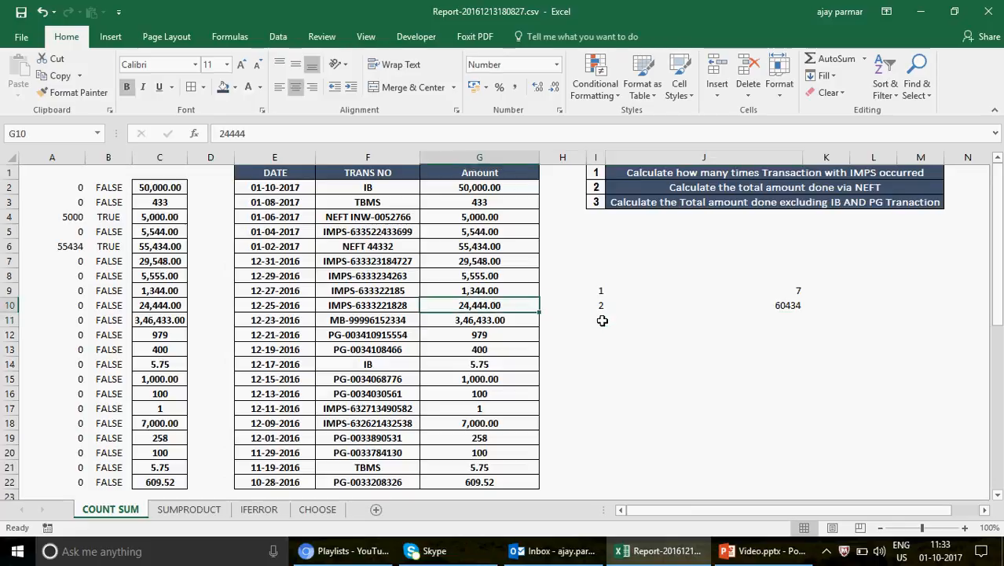
key("Up")
key("Up")
key("Up")
key("Up")
key("Up")
key("Up")
key("Up")
key("Up")
key("Up")
key("Left")
key("Left")
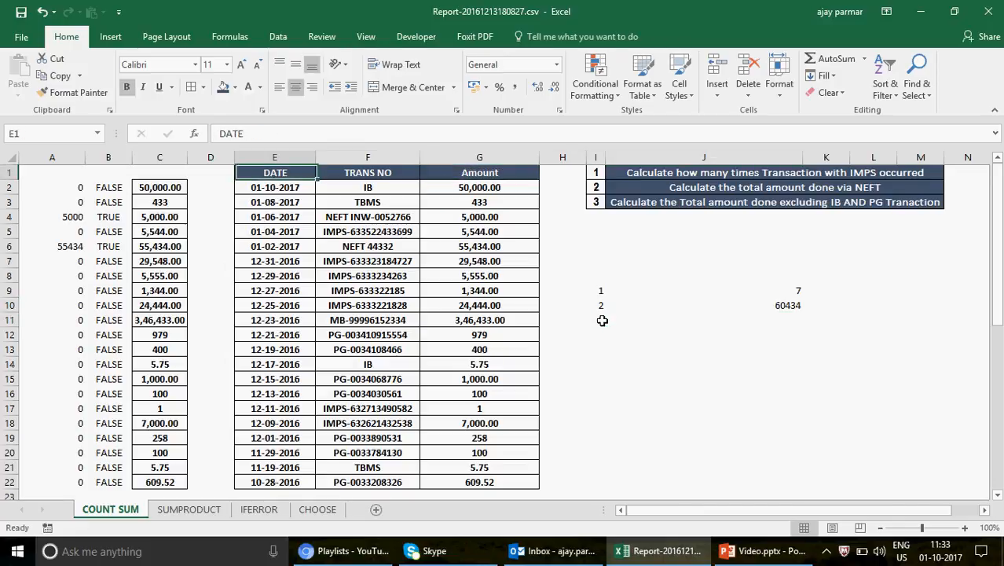
key("shift+Right")
key("shift+Right")
key("ctrl+shift+Down")
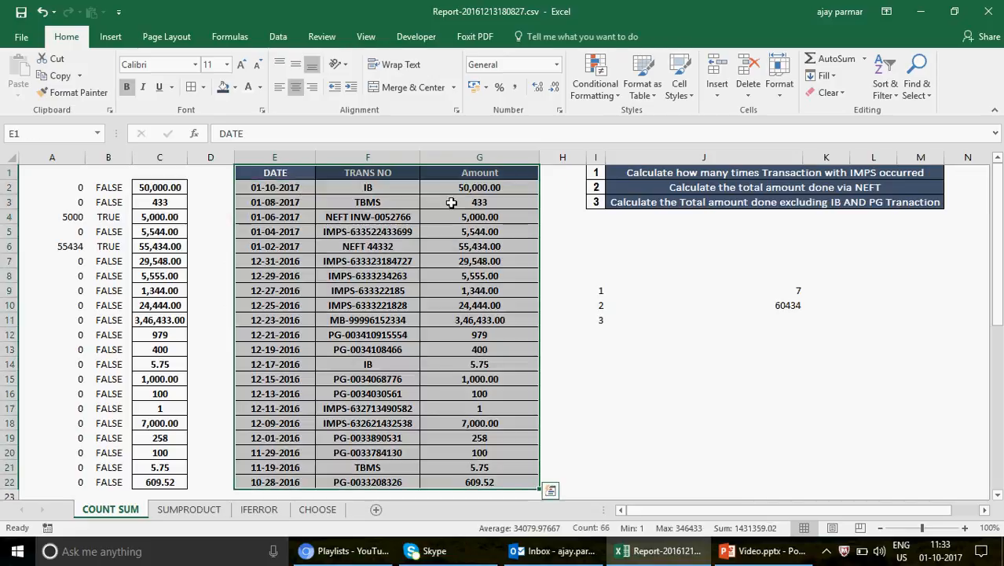
left_click(381, 188)
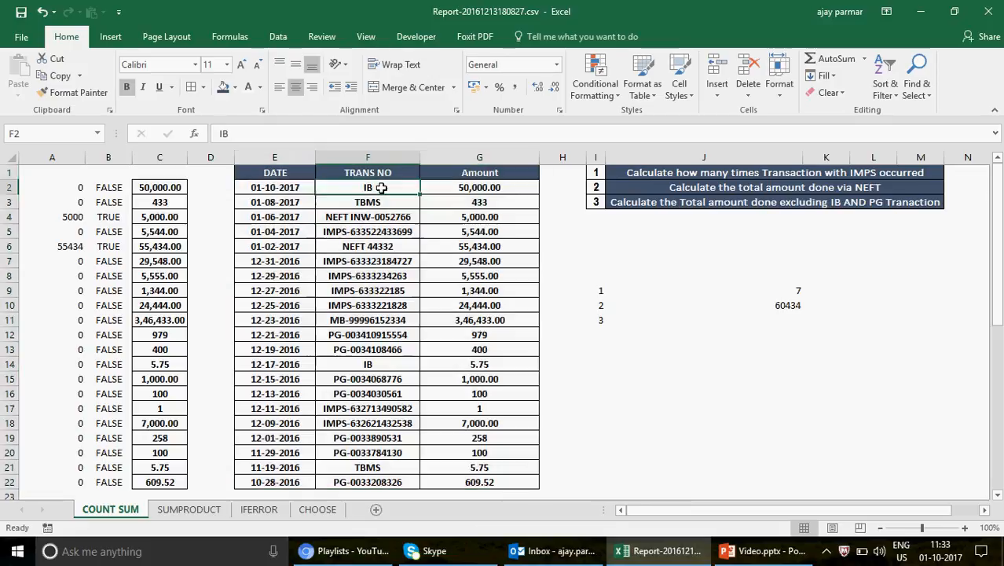
left_click(370, 349)
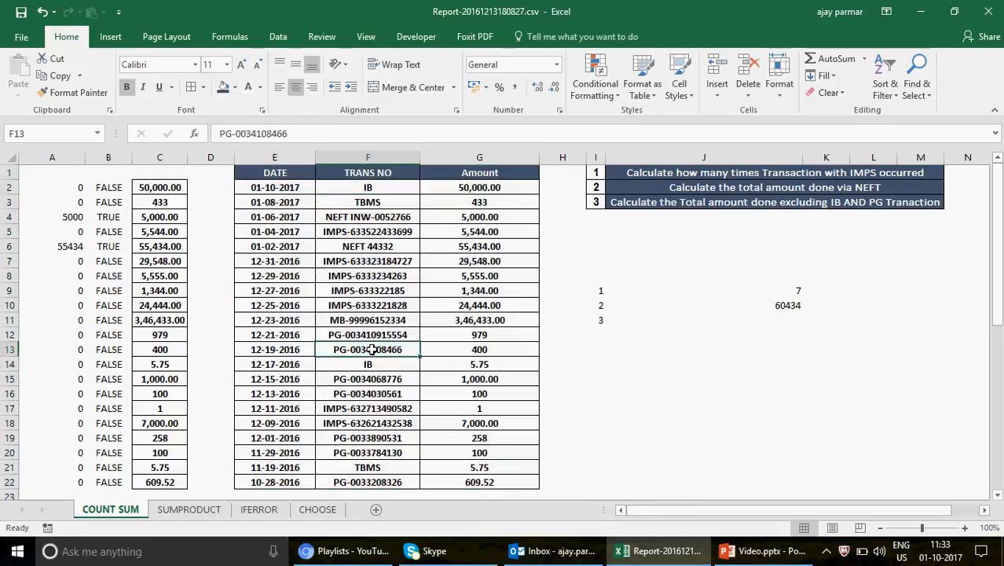
Start a SUMIFS formula in J11 with the amounts G2:G22 as the sum range.
left_click(699, 333)
left_click(719, 320)
type("=SUMI")
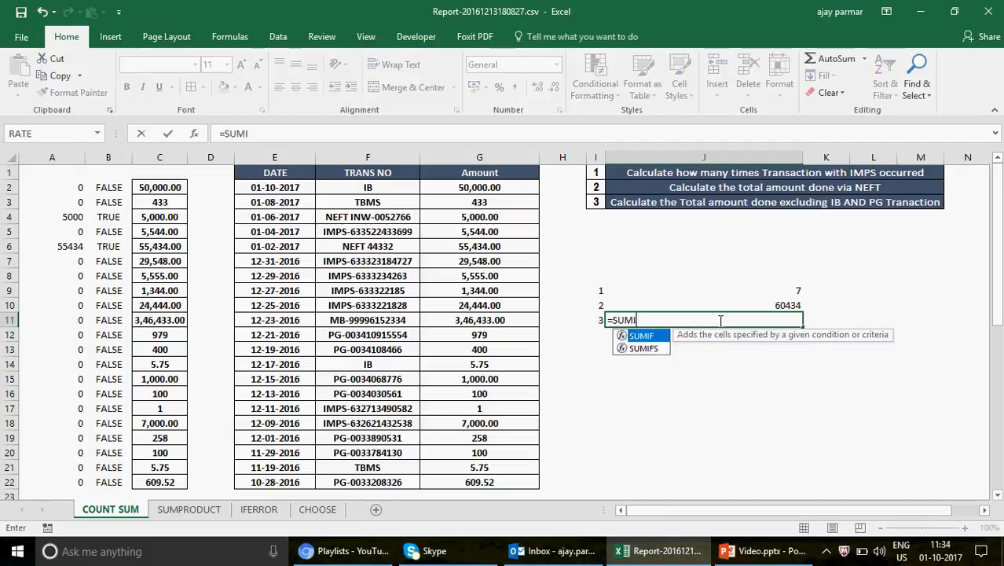
type("FS")
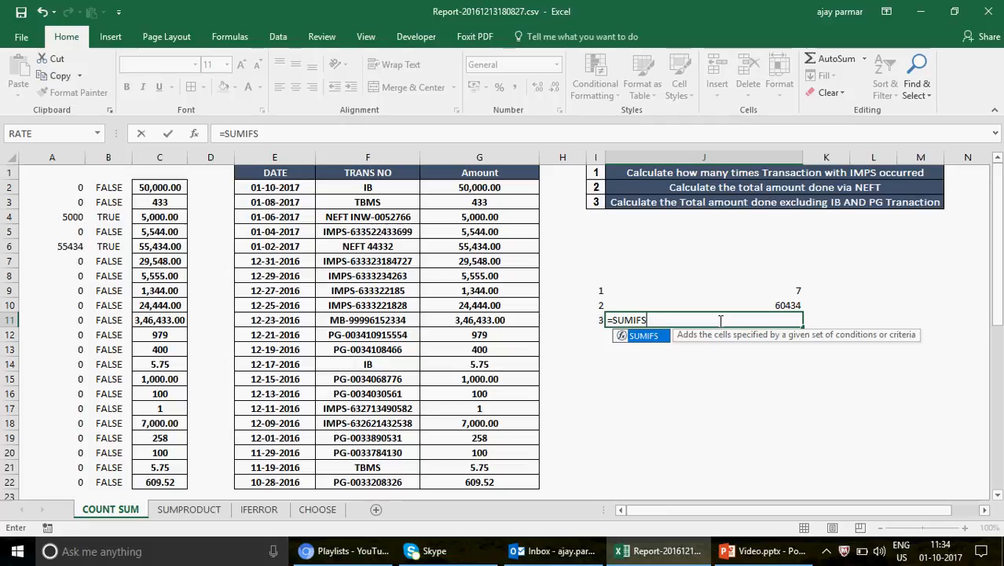
type("(")
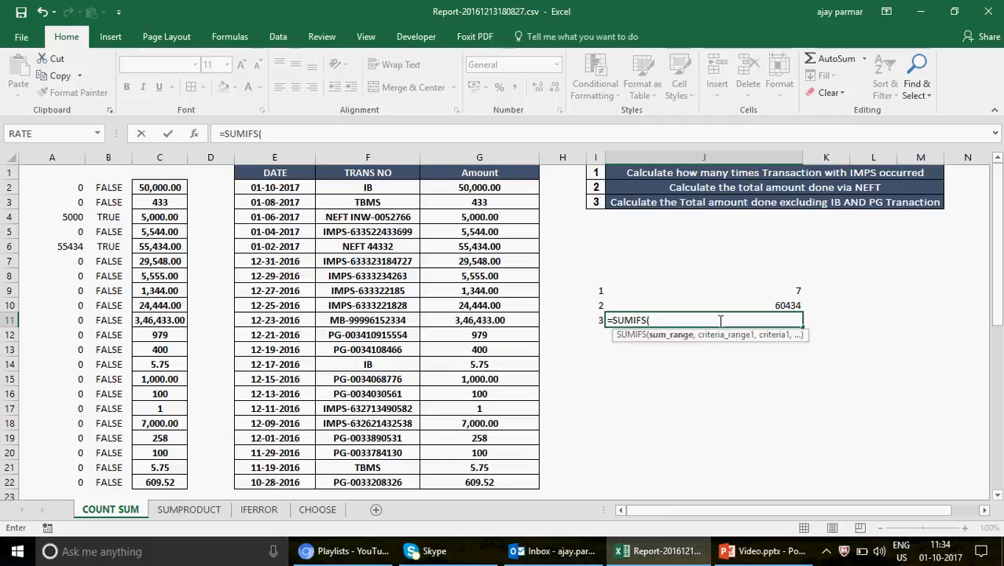
left_click(504, 189)
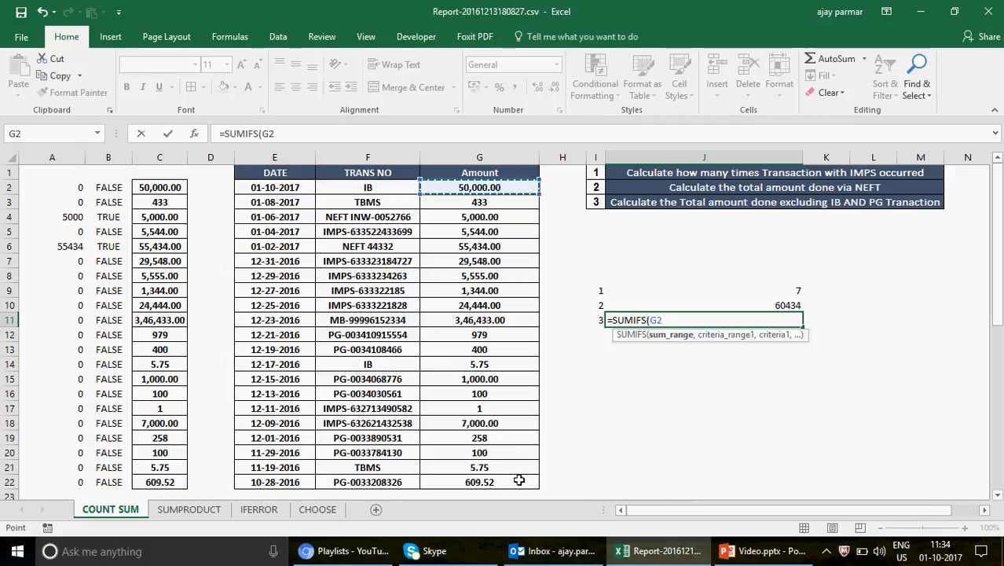
left_click_drag(518, 479, 518, 480)
type(",")
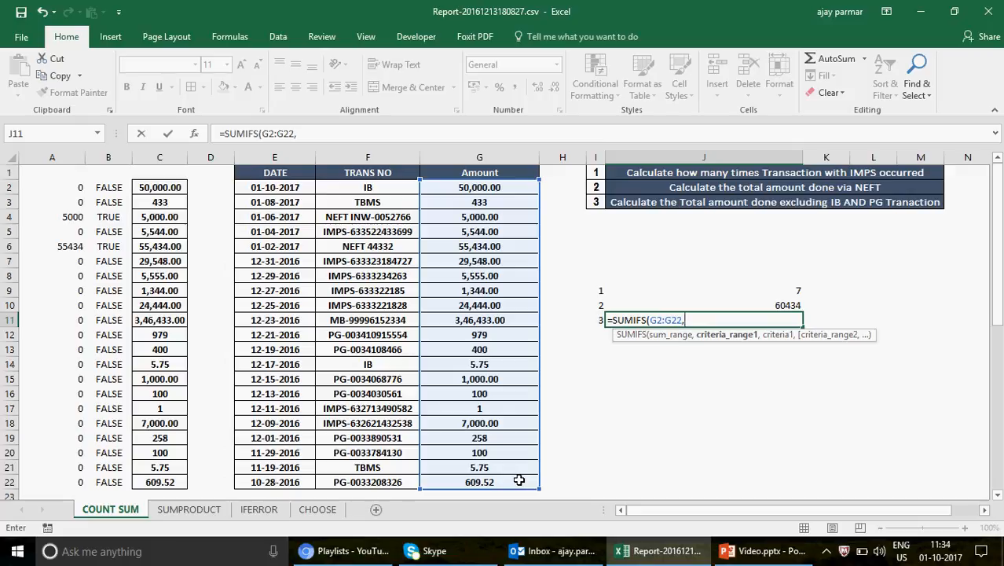
Add the first SUMIFS condition, using criteria range F2:F22 and the criterion "<>IB".
left_click(358, 187)
left_click(374, 482, "shift")
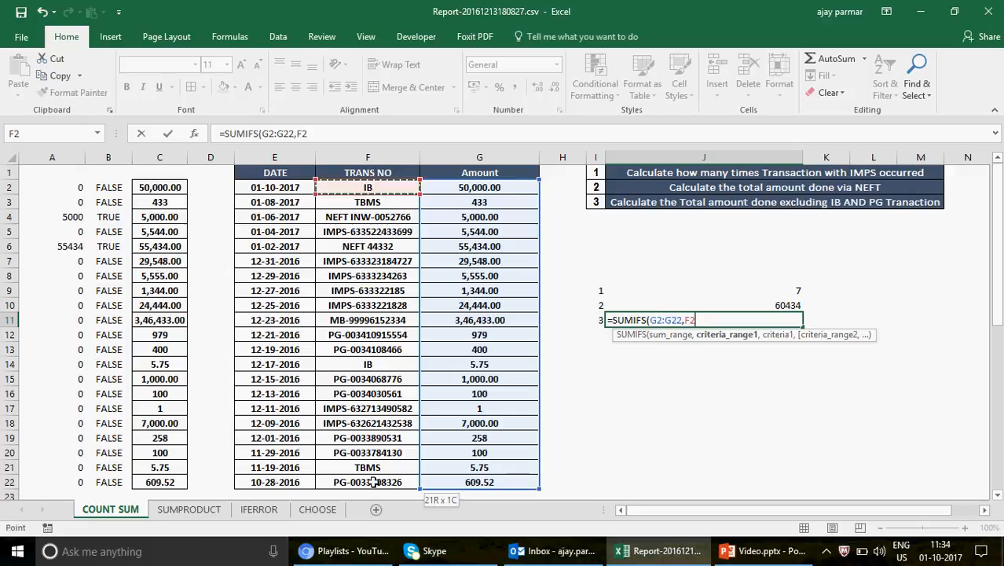
type(",")
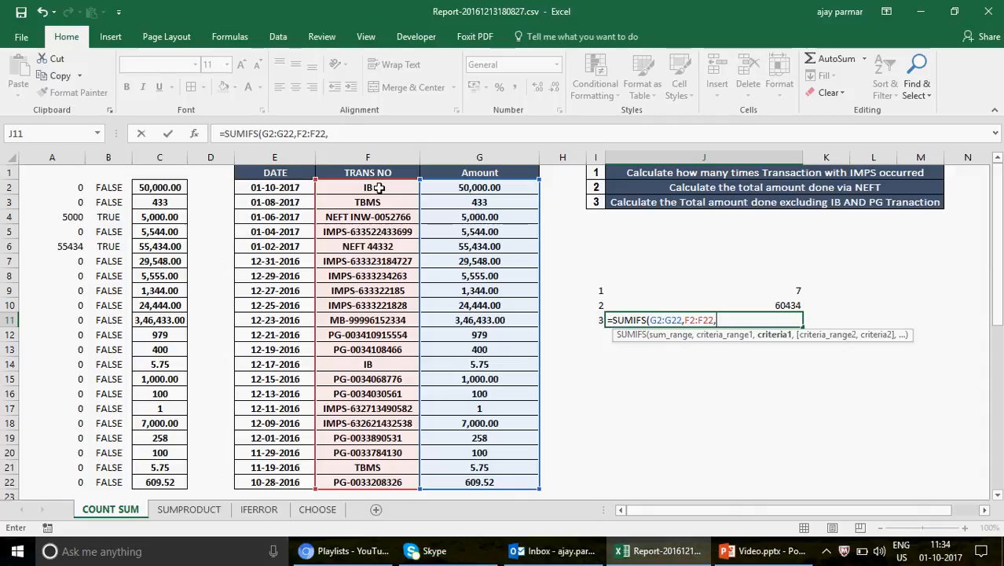
type("\"IB")
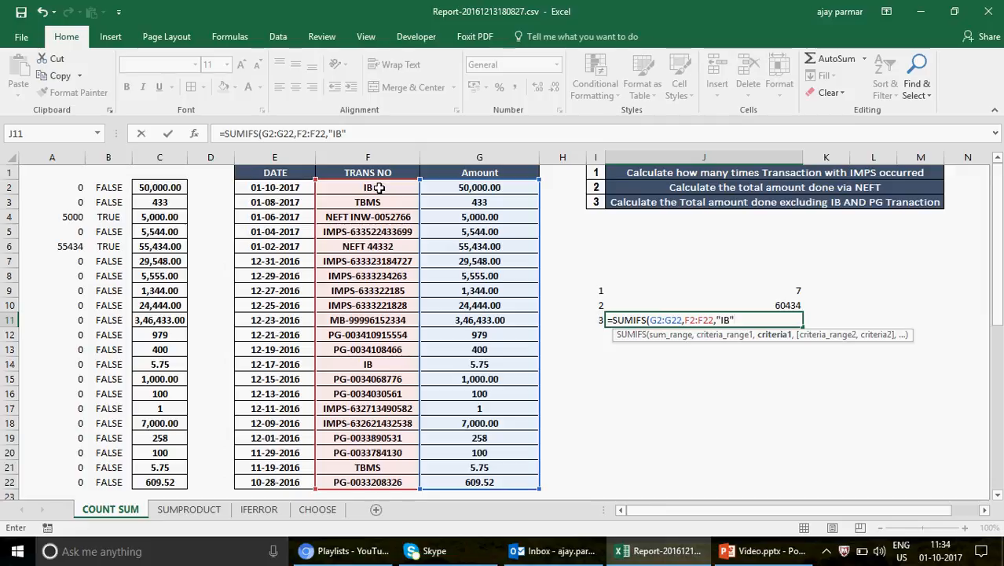
type(",")
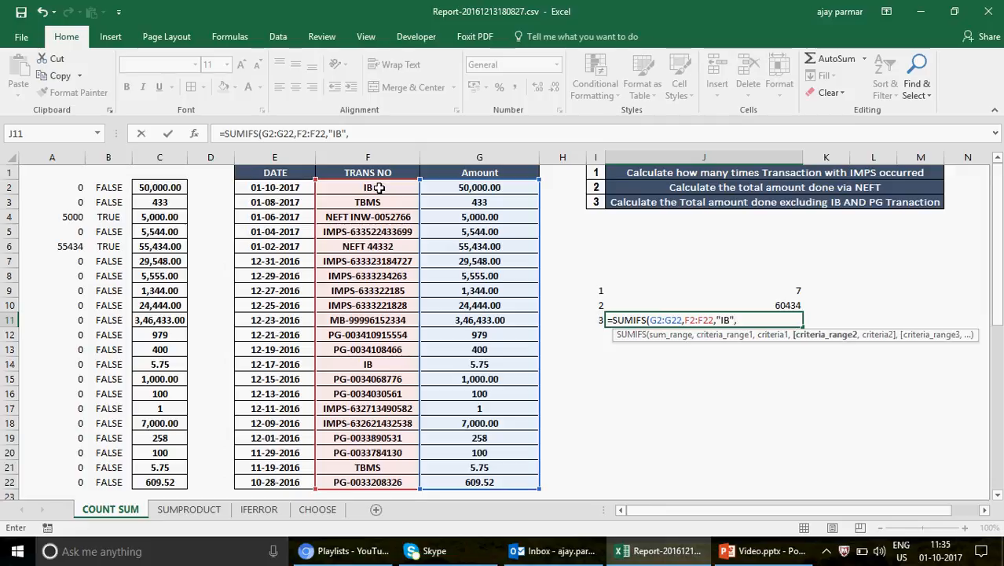
left_click(335, 136)
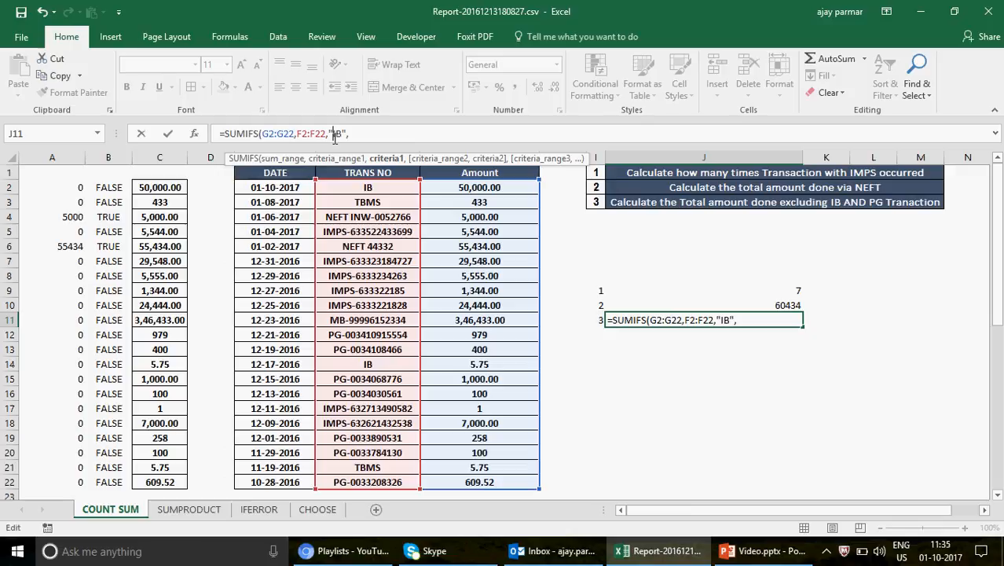
type("<>")
left_click(384, 135)
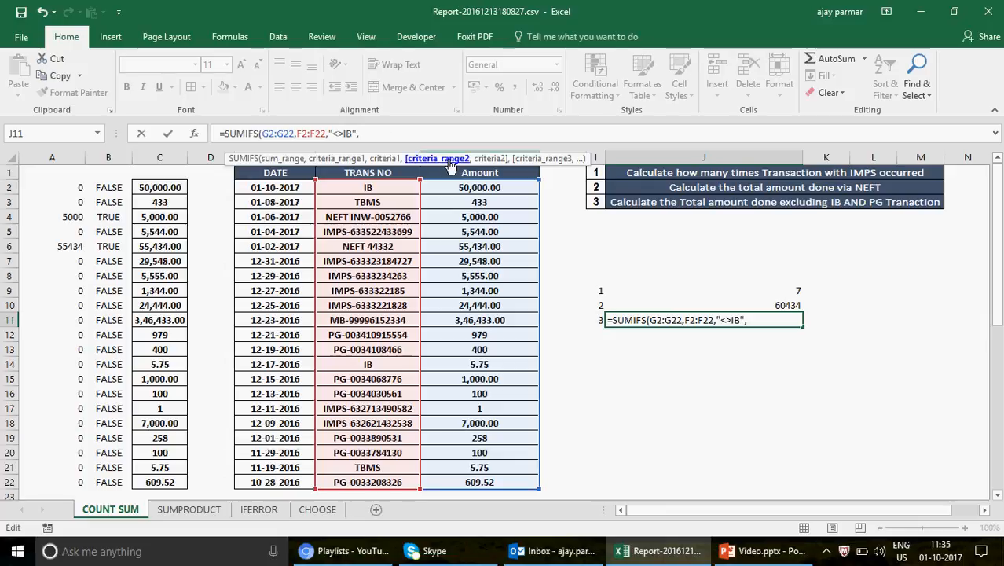
Add the second SUMIFS condition, F2:F22 with the criterion "<>PG", and close the formula's bracket.
left_click(367, 186)
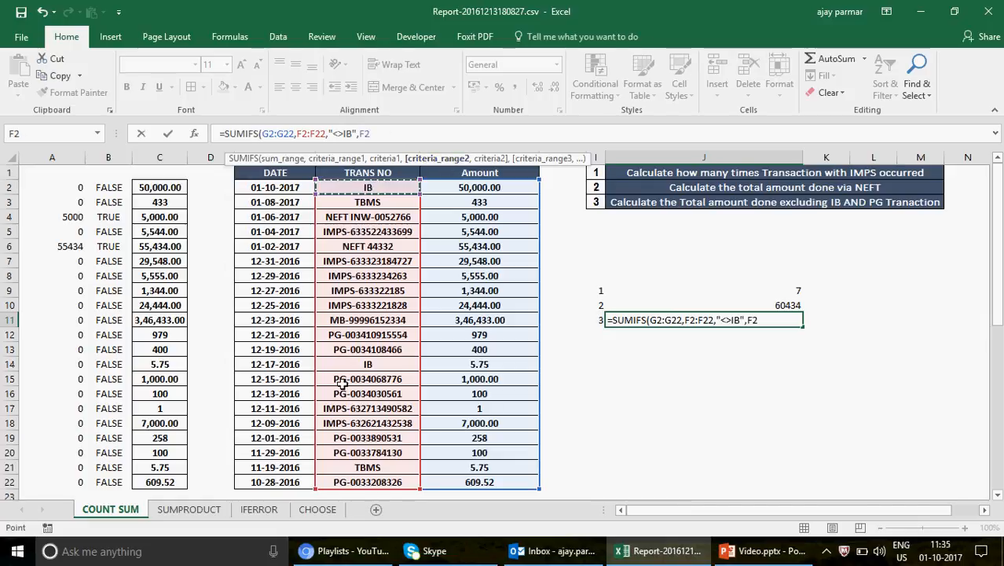
left_click(373, 482, "shift")
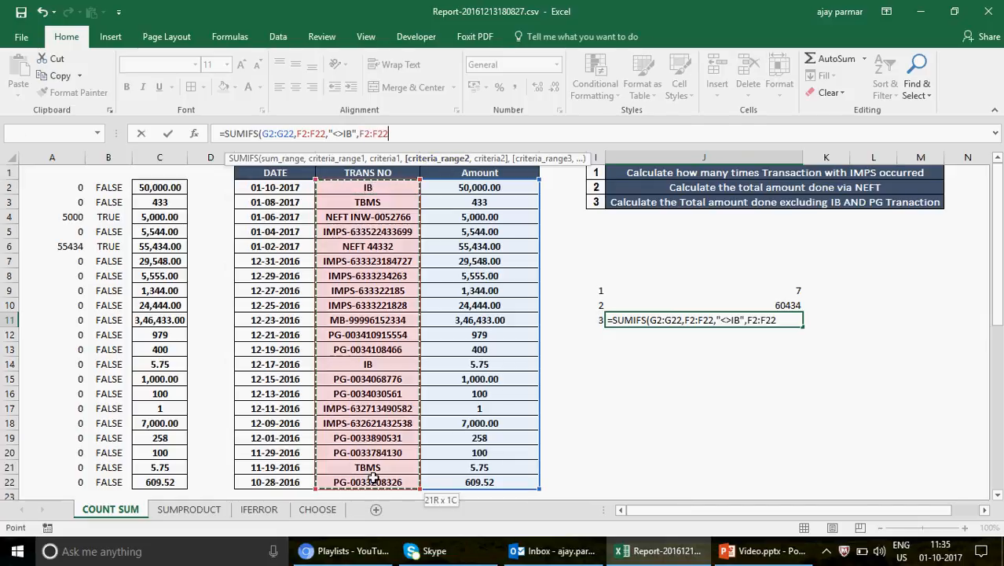
type(",")
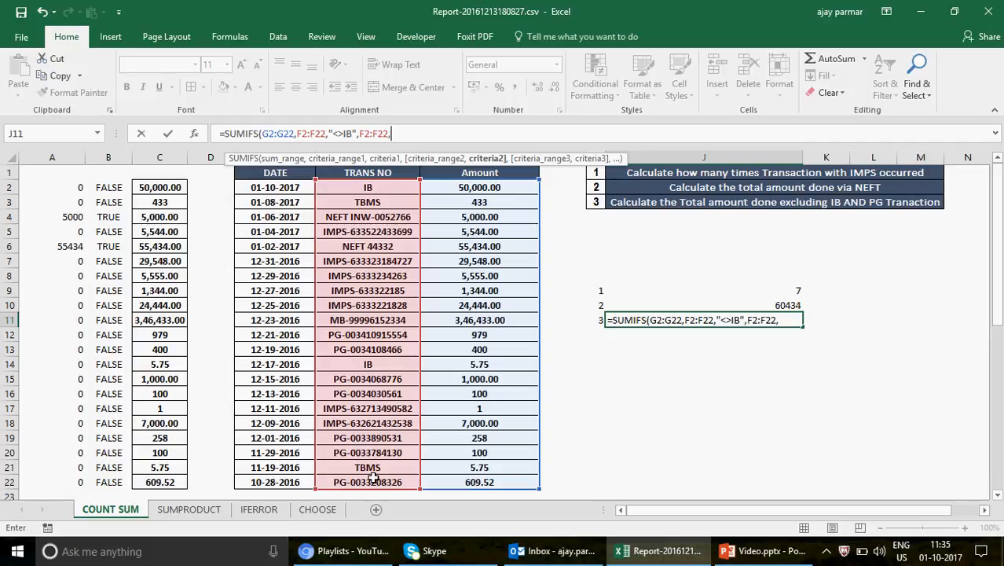
type("\"<>")
type("PG\"")
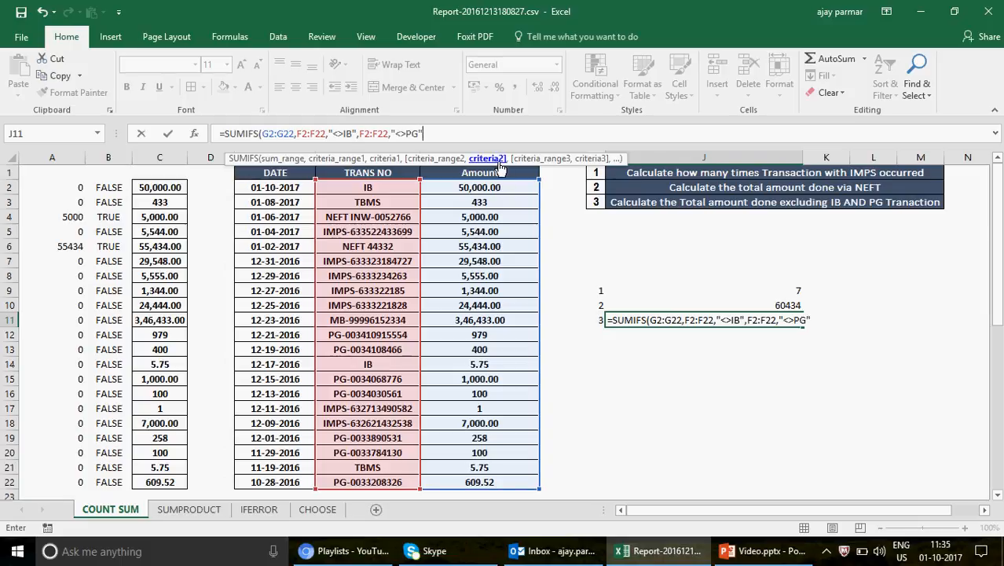
type(")")
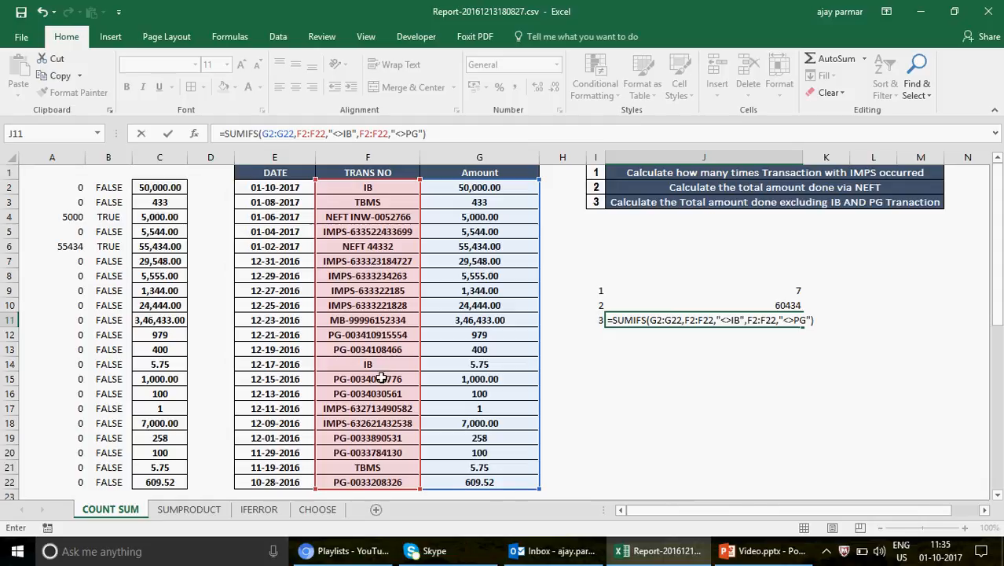
Append the * wildcard to the PG criterion so it reads "<>PG*", and commit the SUMIFS formula in J11.
left_click(421, 134)
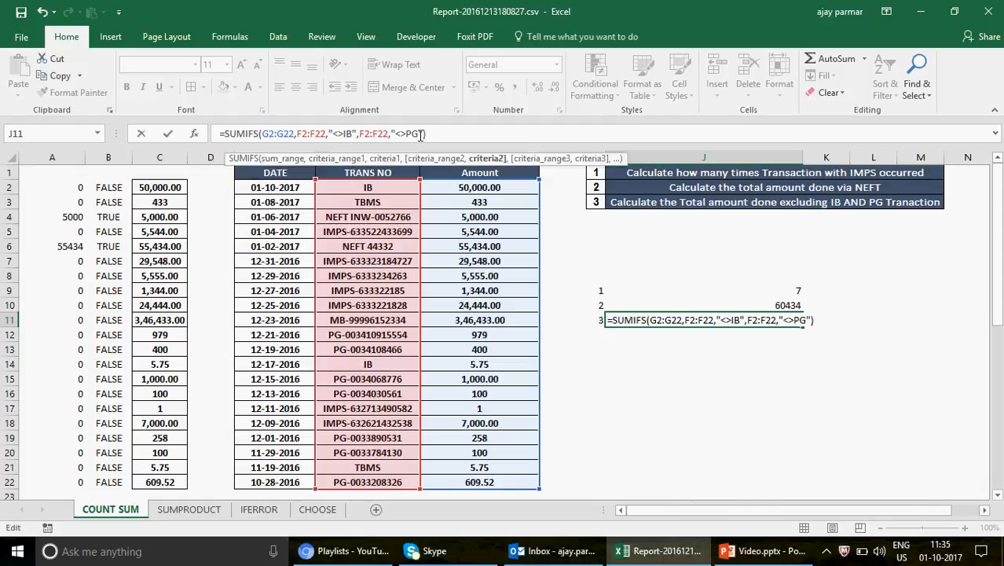
type("*")
key("Return")
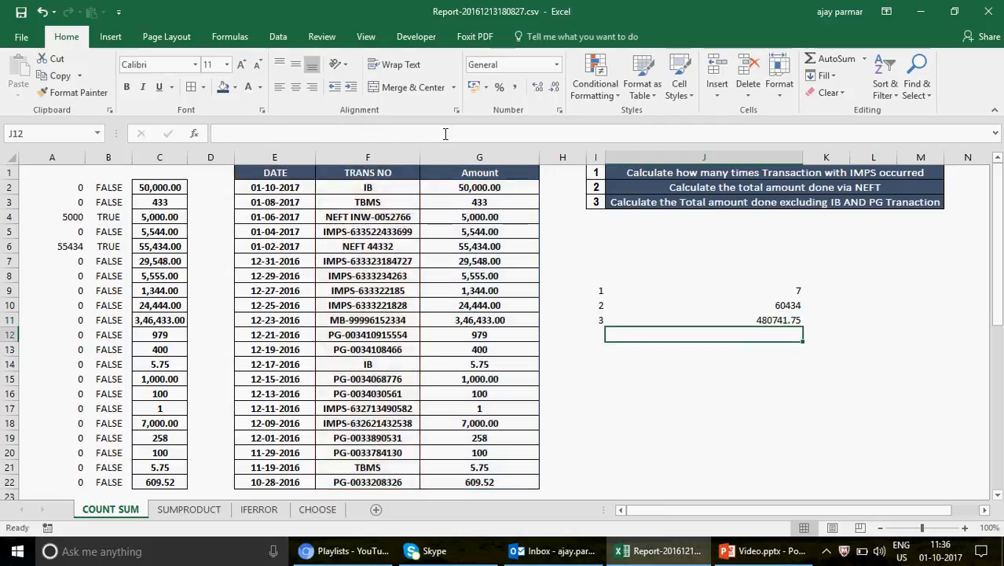
key("Up")
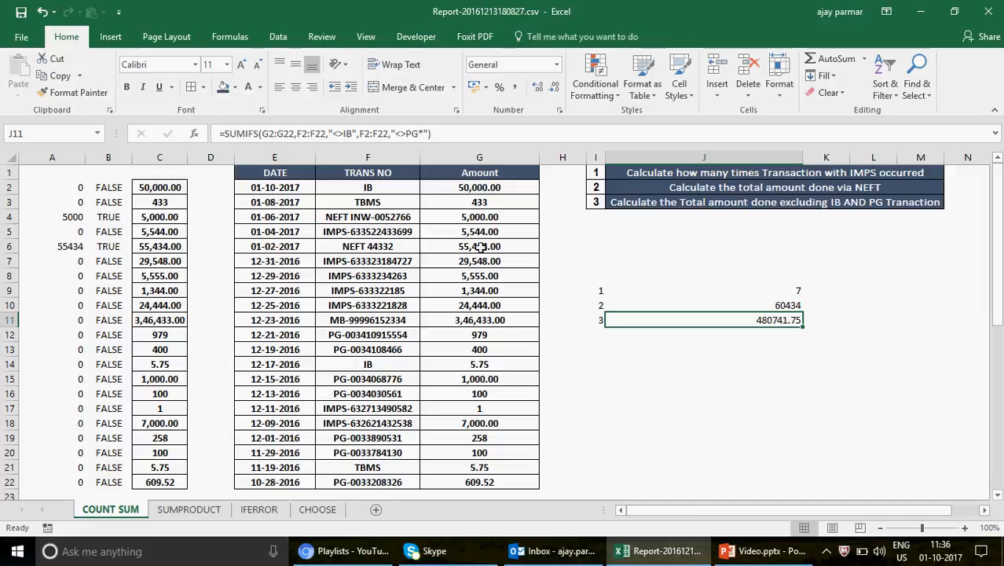
Total the whole Amount column in J16 with the formula =SUM(G:G).
left_click(503, 481, "shift")
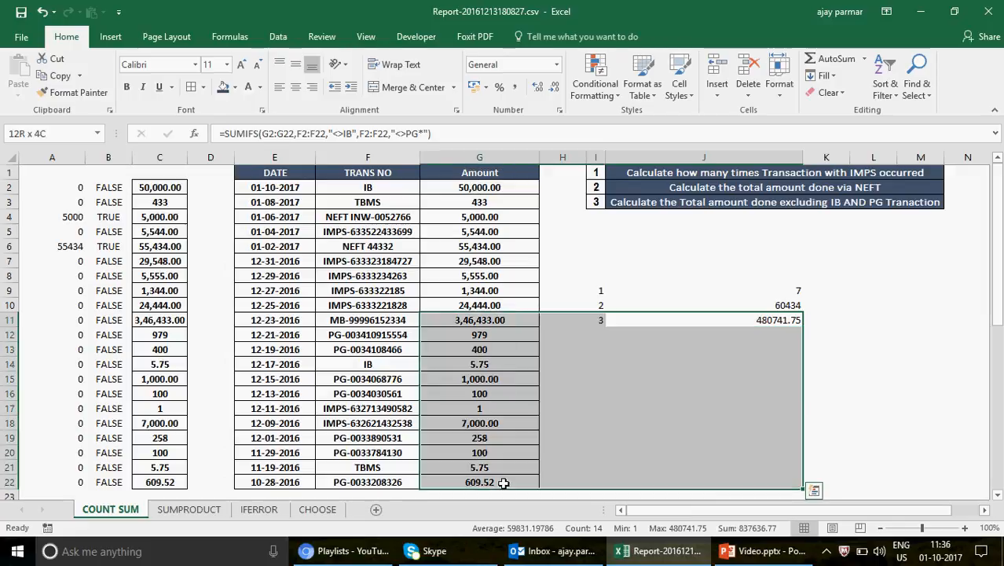
left_click(478, 184)
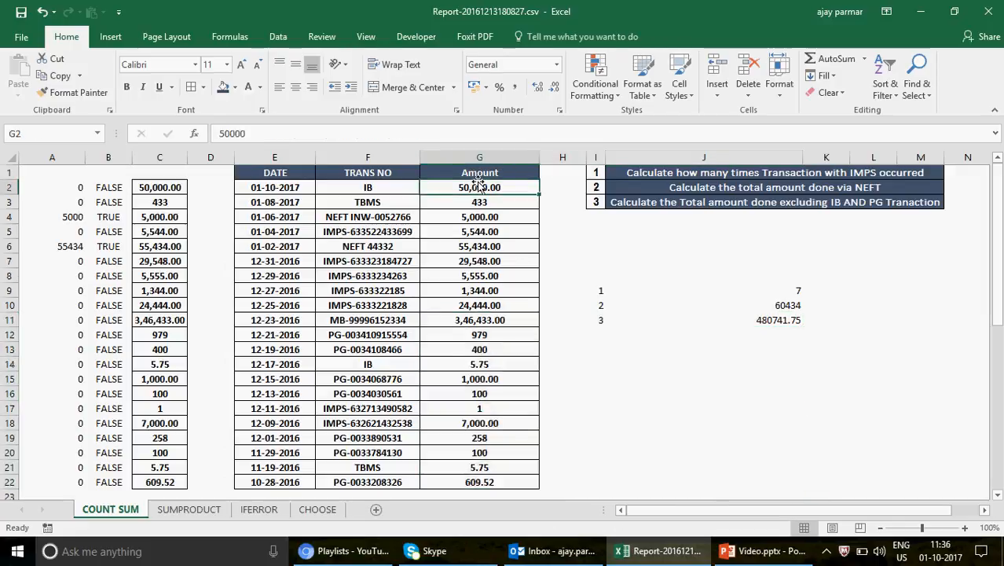
left_click(732, 393)
type("=SUM")
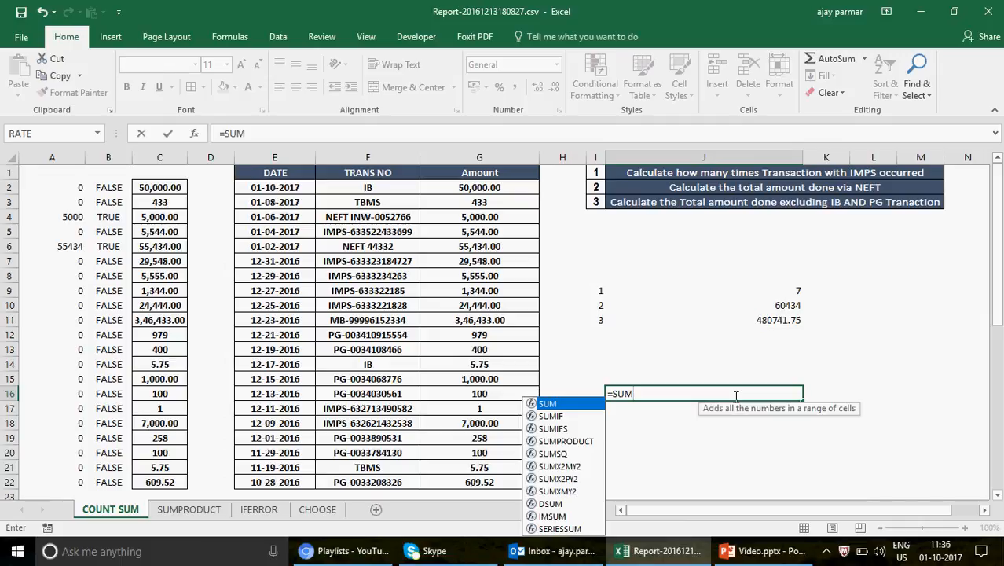
type("(")
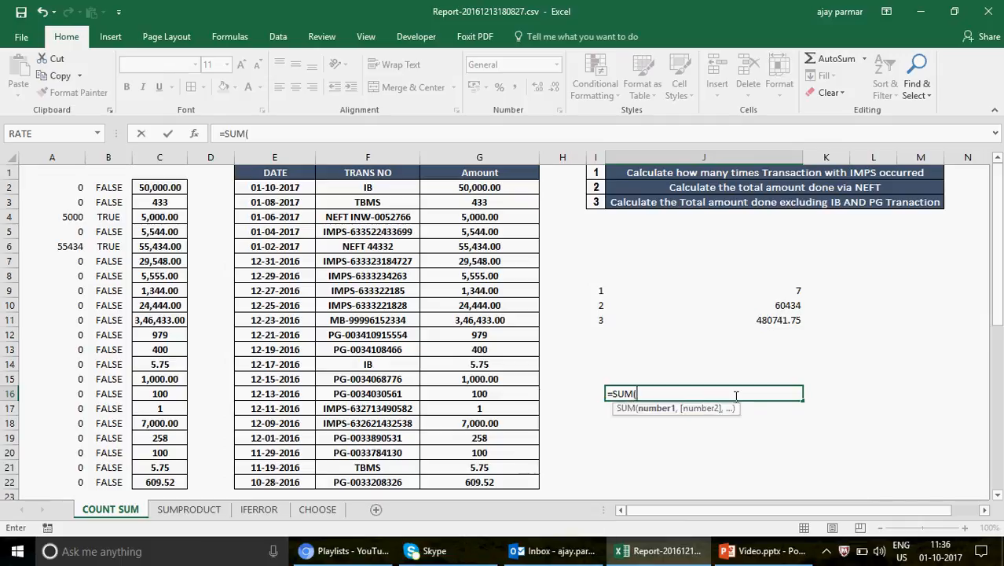
left_click(480, 157)
key("Return")
key("Up")
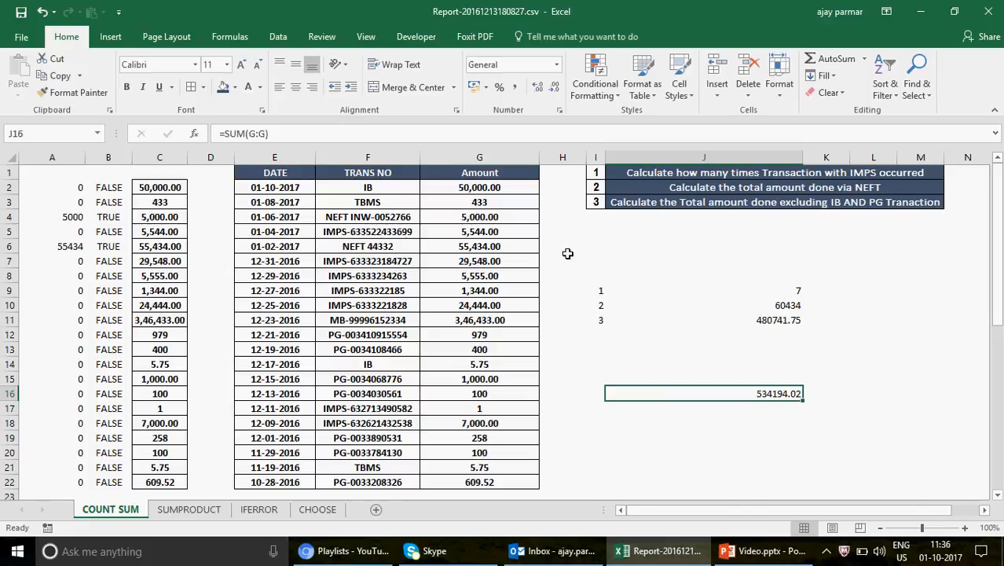
Select all IB and PG amounts together (G2, G12:G16, G19, G20 and G22) and read their sum.
left_click(466, 189)
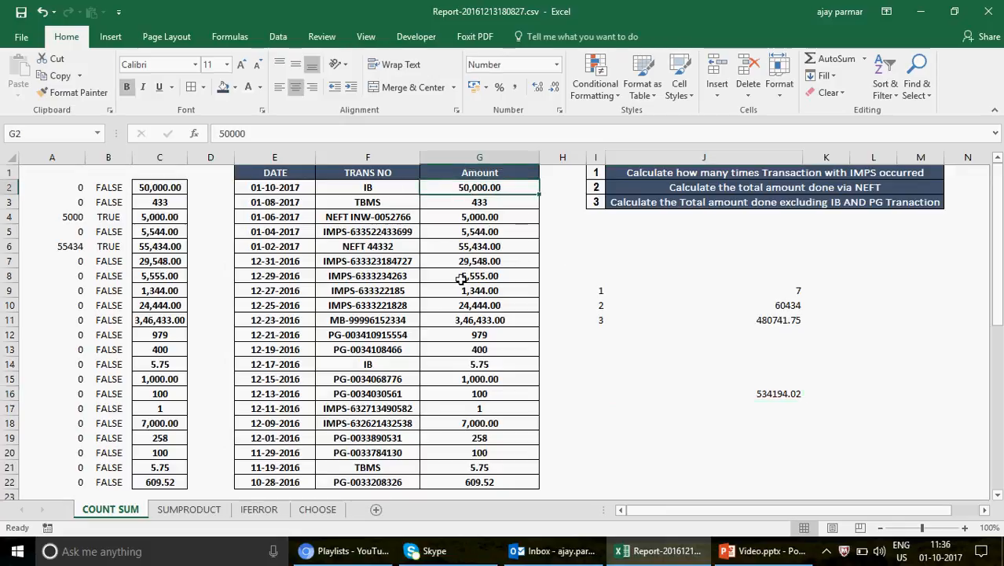
left_click(475, 334, "ctrl")
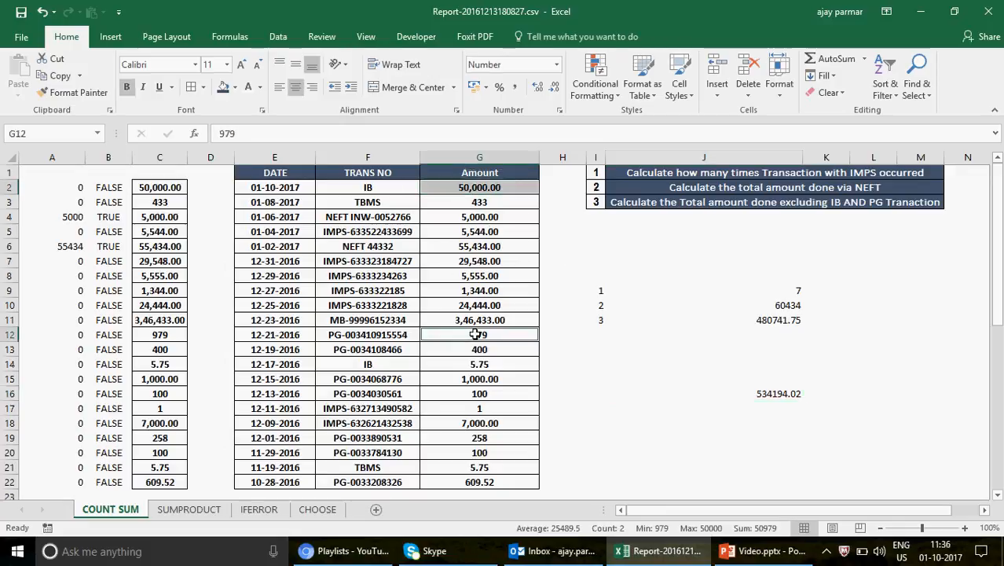
left_click(486, 351, "ctrl")
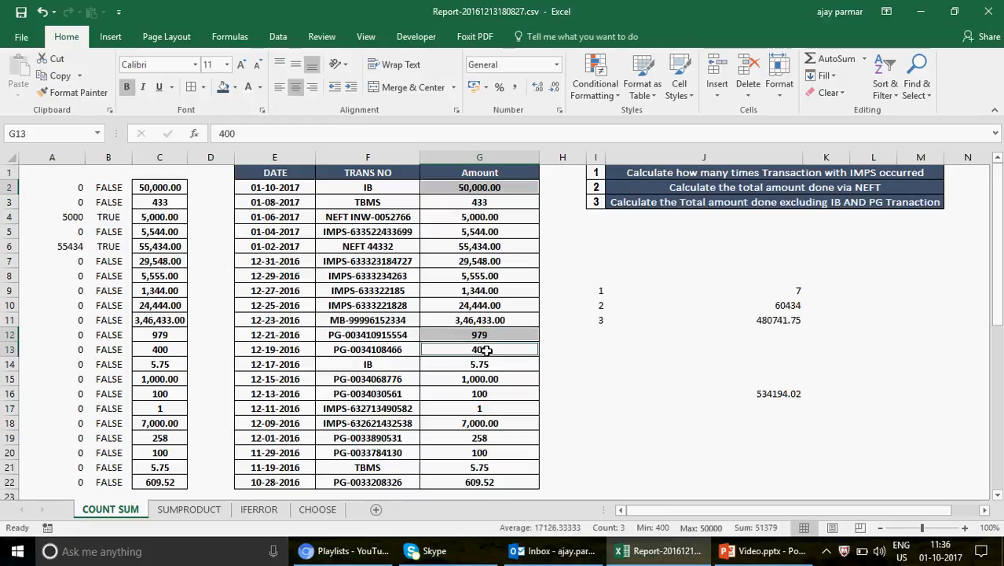
left_click(494, 364, "ctrl")
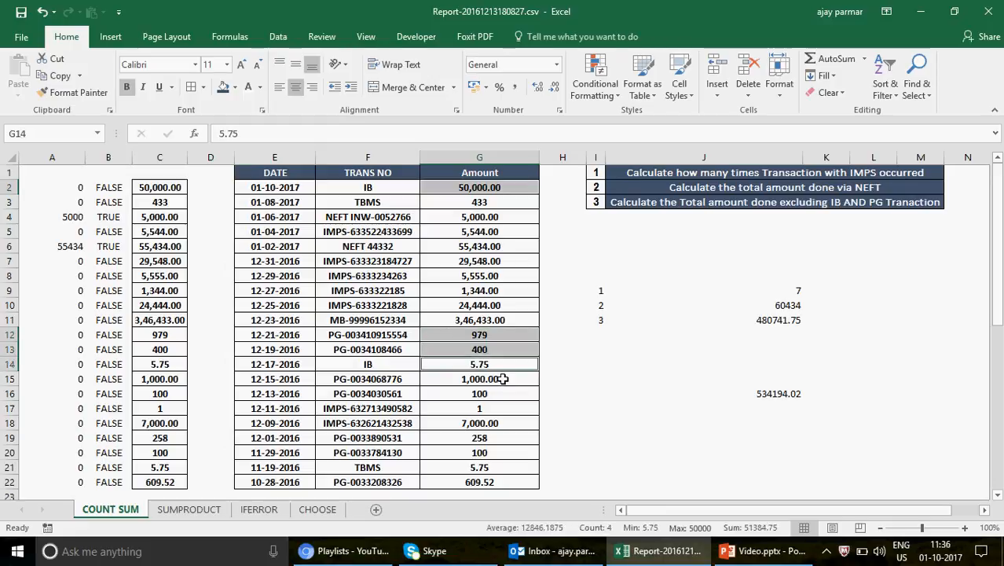
left_click(503, 378, "ctrl")
left_click(493, 394, "ctrl")
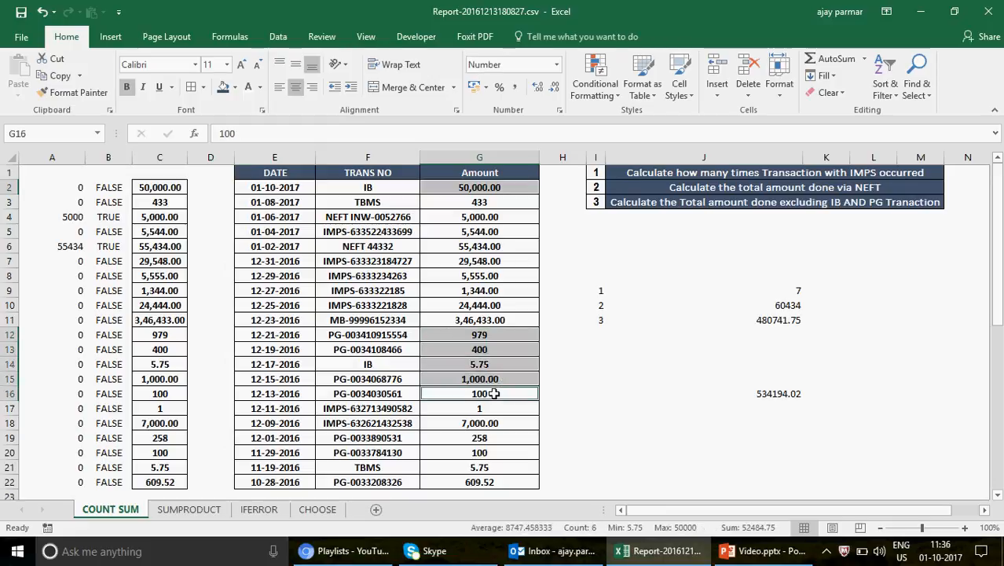
left_click(495, 439, "ctrl")
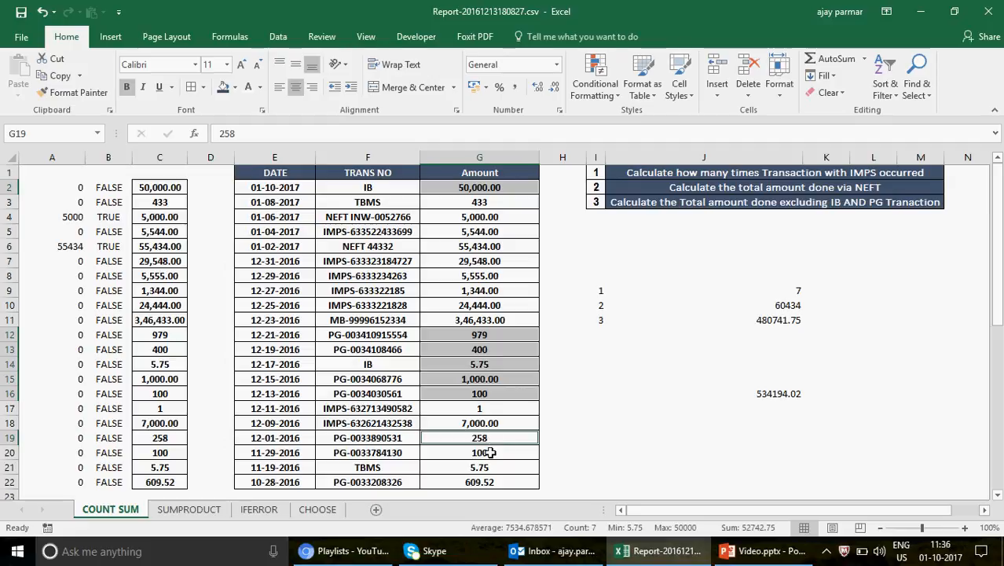
left_click(500, 453, "ctrl")
left_click(498, 483, "ctrl")
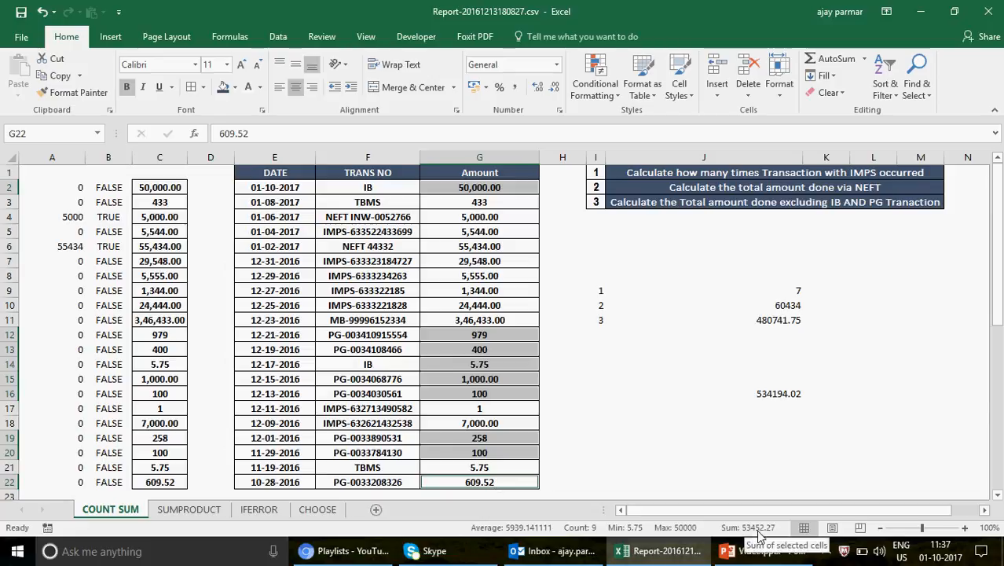
Enter the sum of the IB and PG amounts, 53452, in cell J19.
left_click(704, 435)
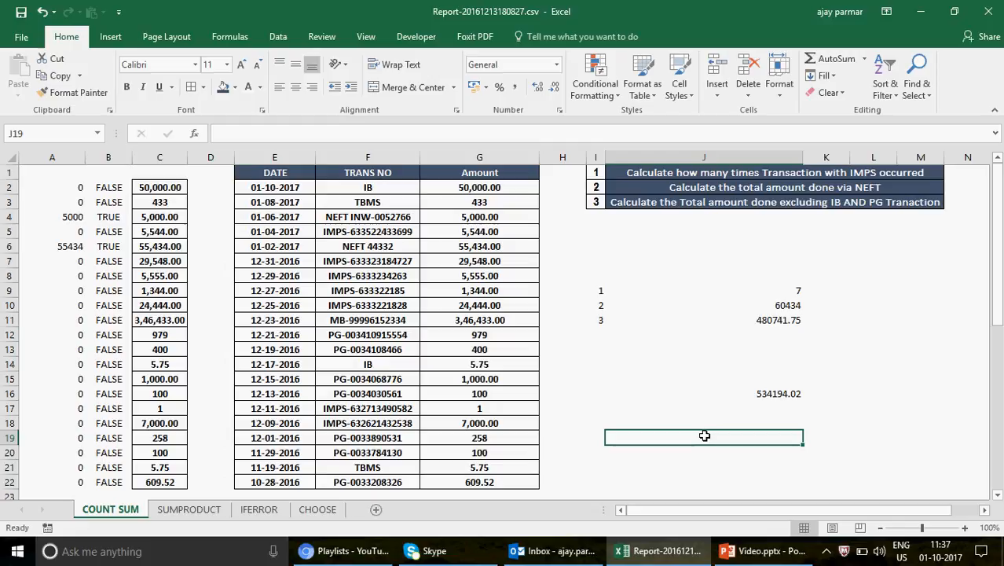
type("5345")
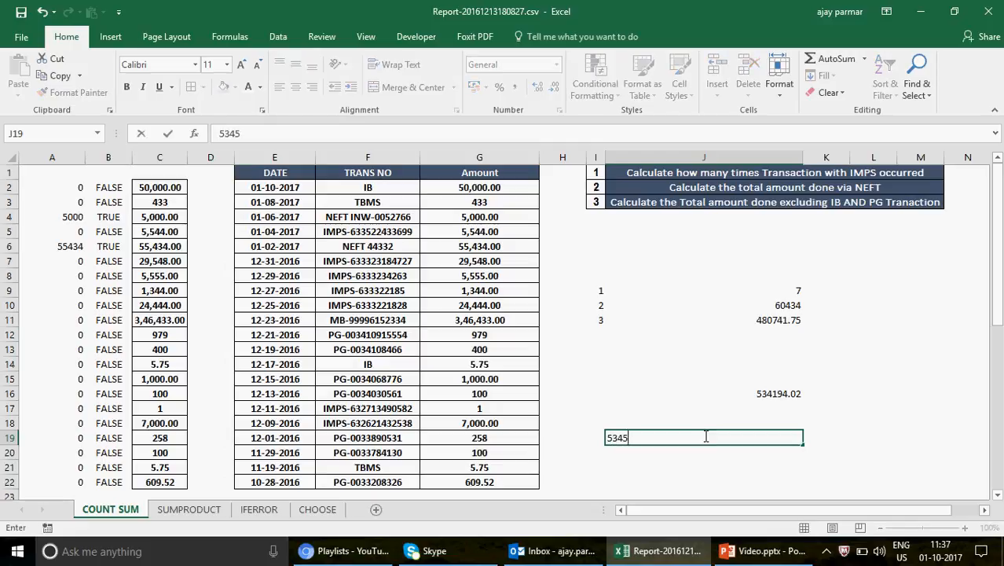
type("2")
key("Return")
Subtract the IB and PG sum from the overall total in J20 with the formula =J16-J19.
type("=")
left_click(705, 435)
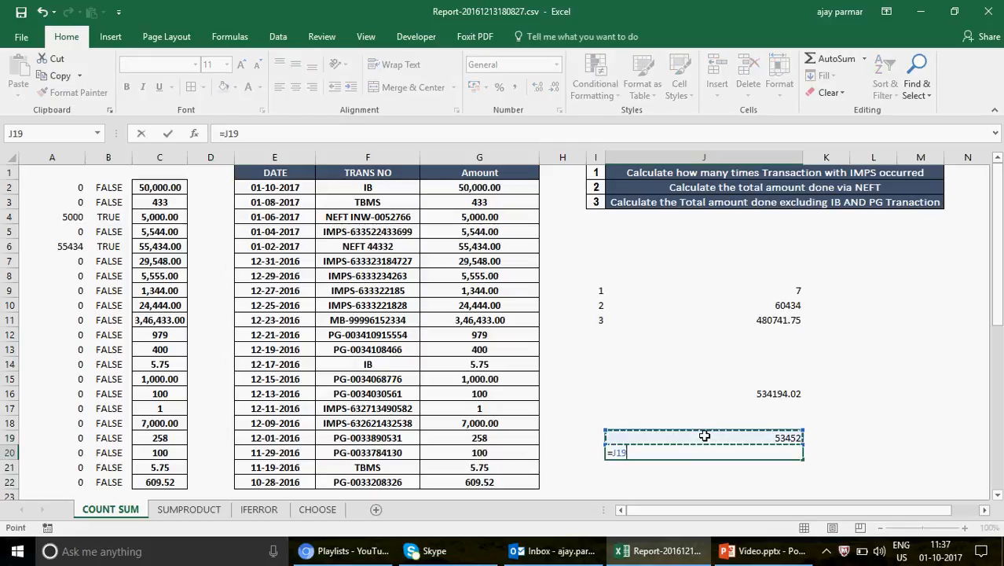
key("Up")
key("Up")
key("Up")
type("-")
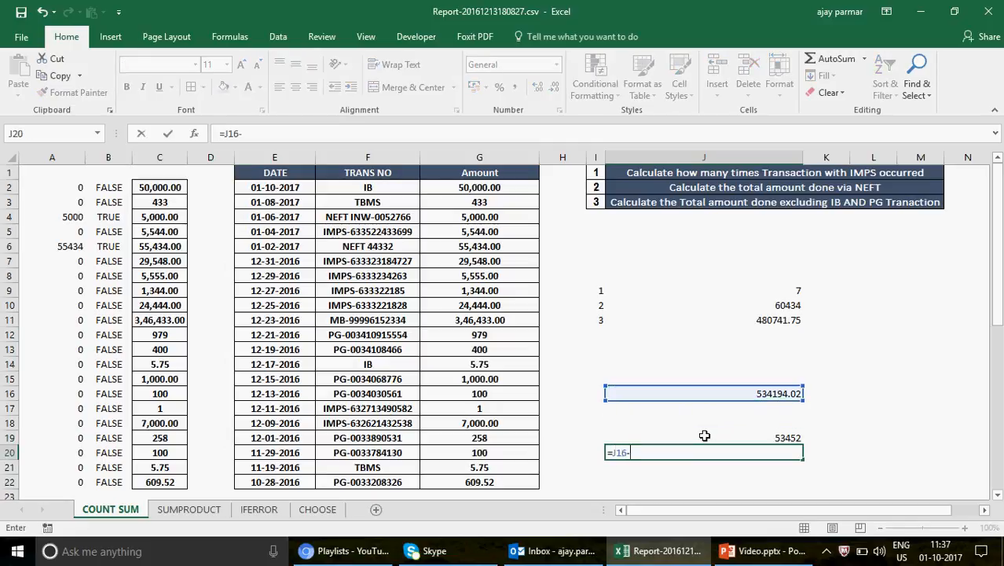
left_click(704, 435)
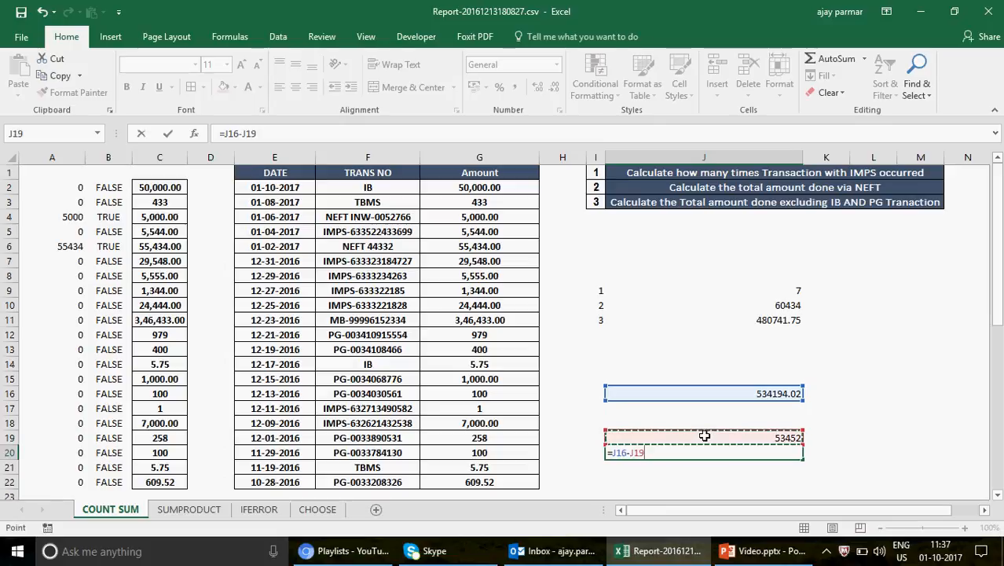
key("Return")
key("Up")
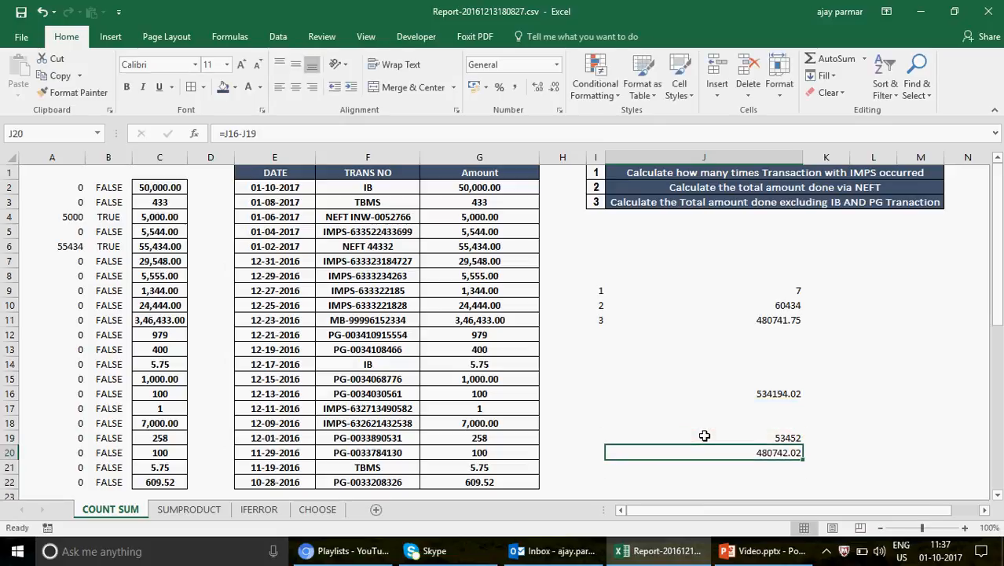
Compare the SUMIFS result in J11 with the manual check in J20 and the rounded figure in J19.
left_click(773, 320)
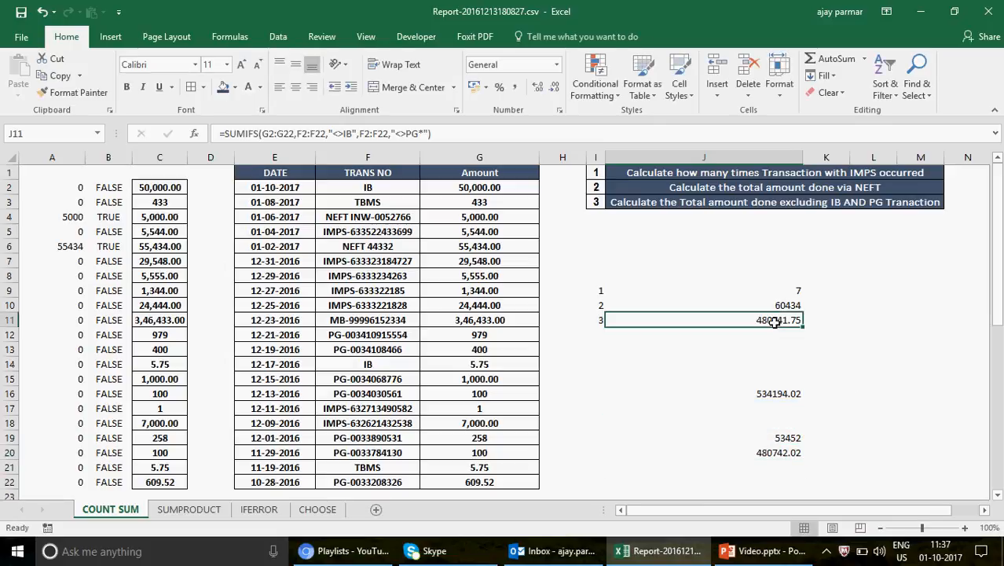
left_click(780, 454)
left_click(768, 325)
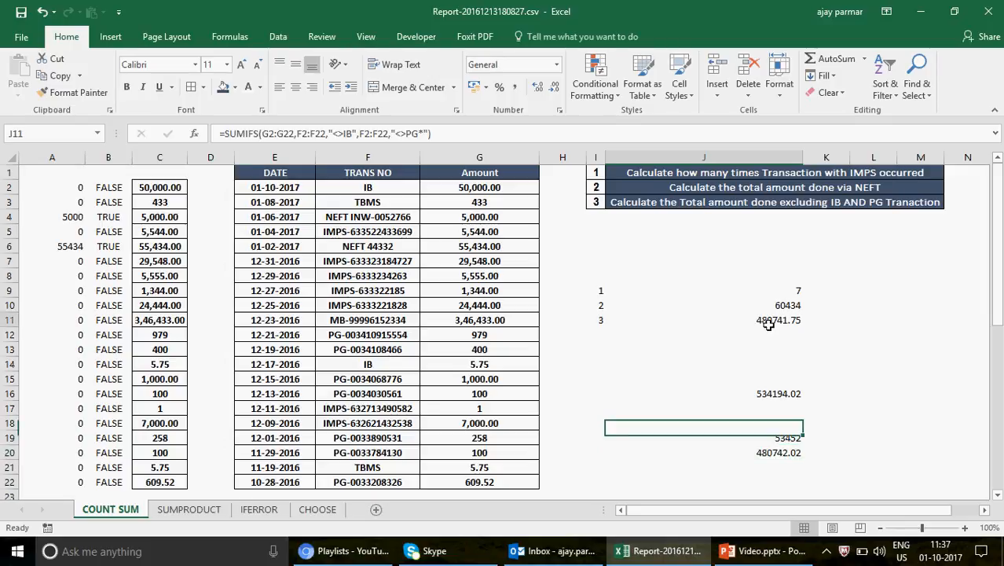
left_click(779, 435)
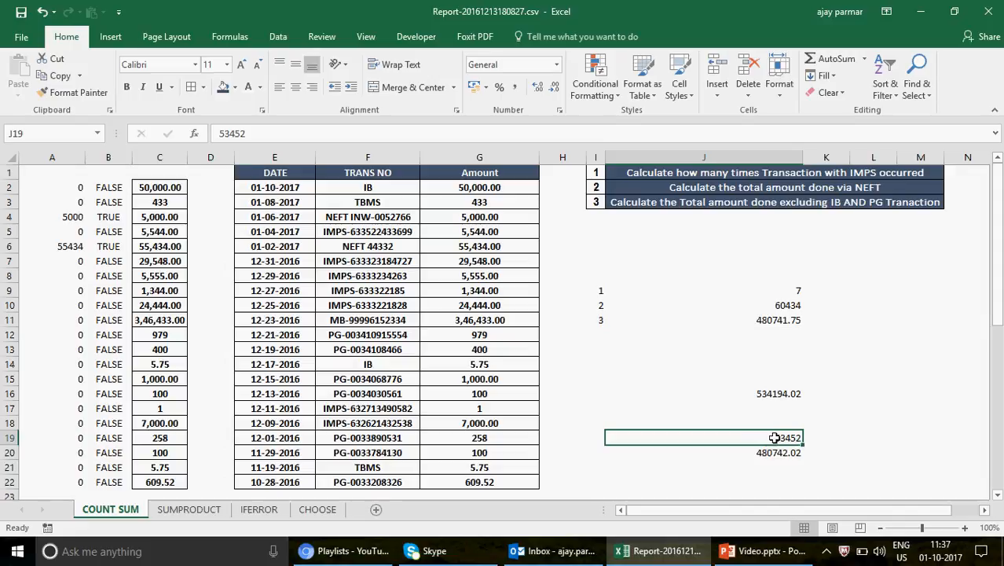
left_click(760, 321)
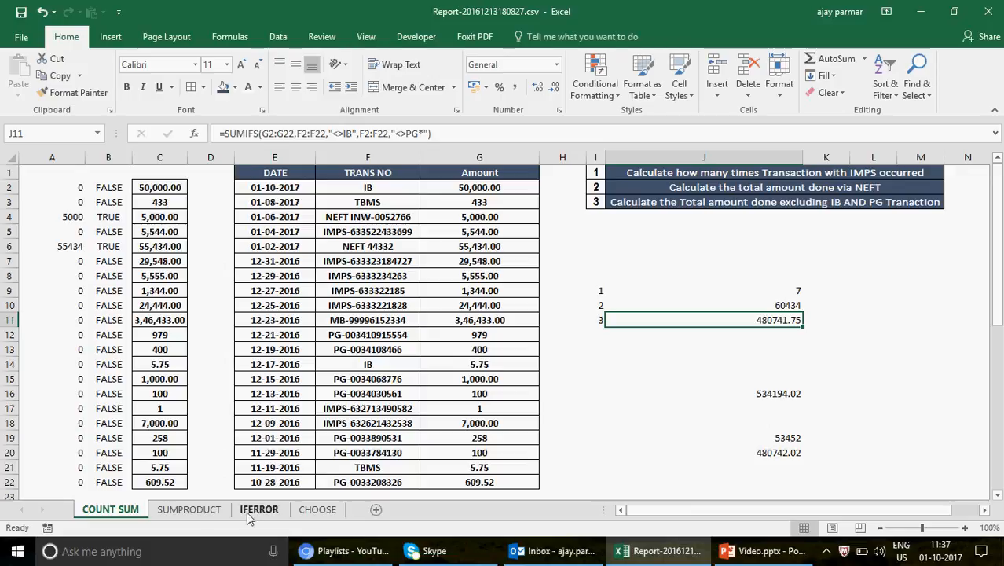
Open the SUMPRODUCT sheet and examine its date, average item price and total sold item columns.
left_click(202, 510)
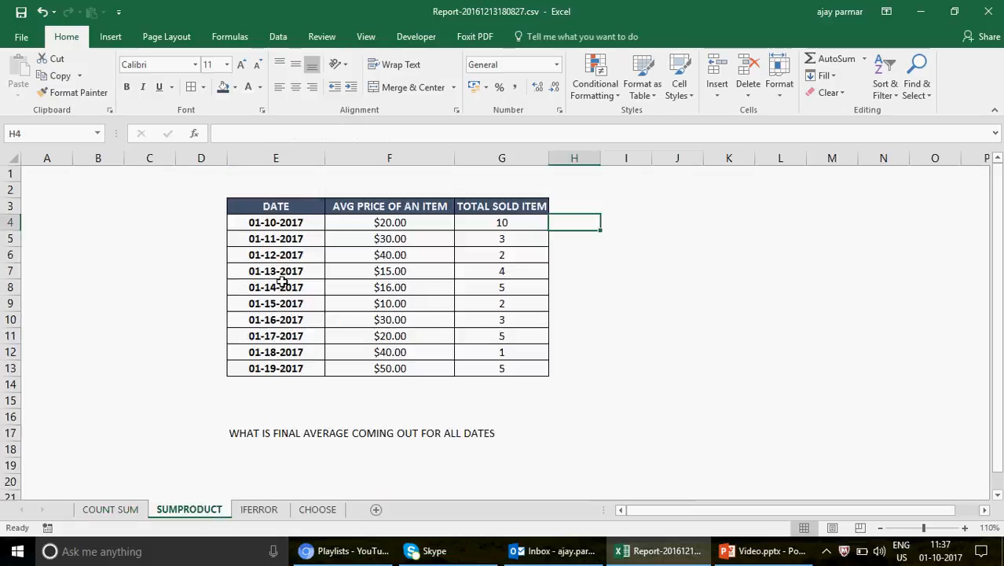
left_click(295, 211)
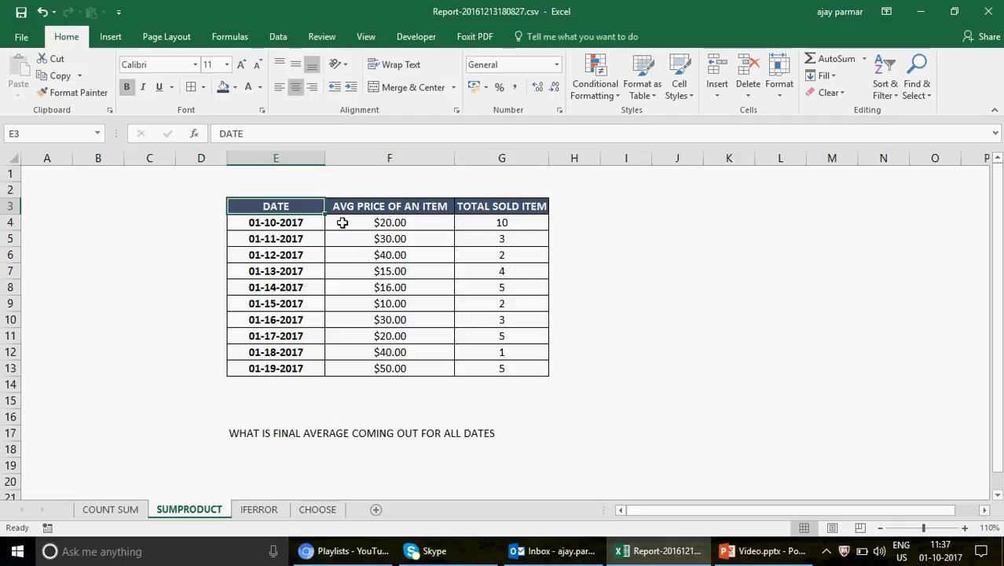
left_click(416, 225)
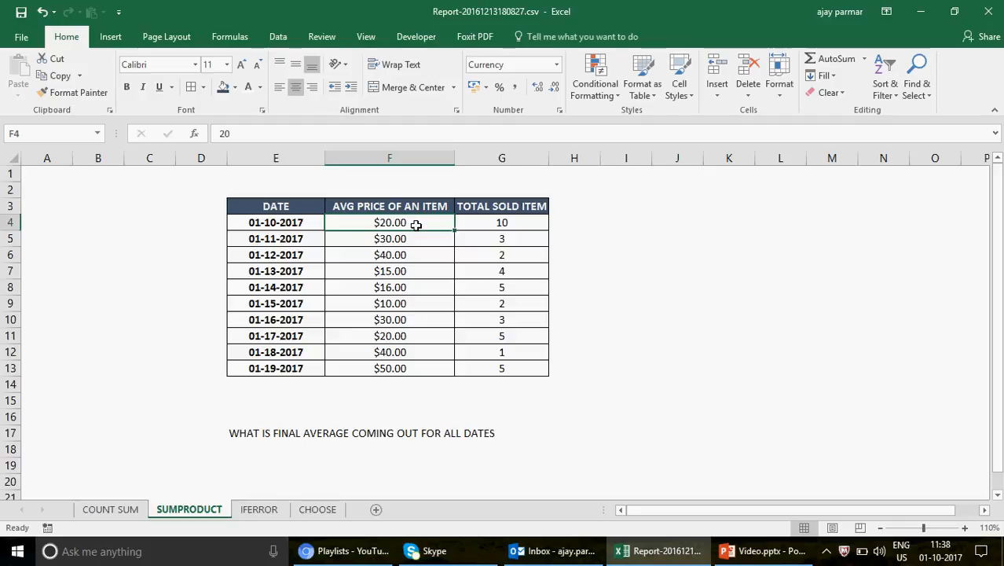
left_click(514, 222)
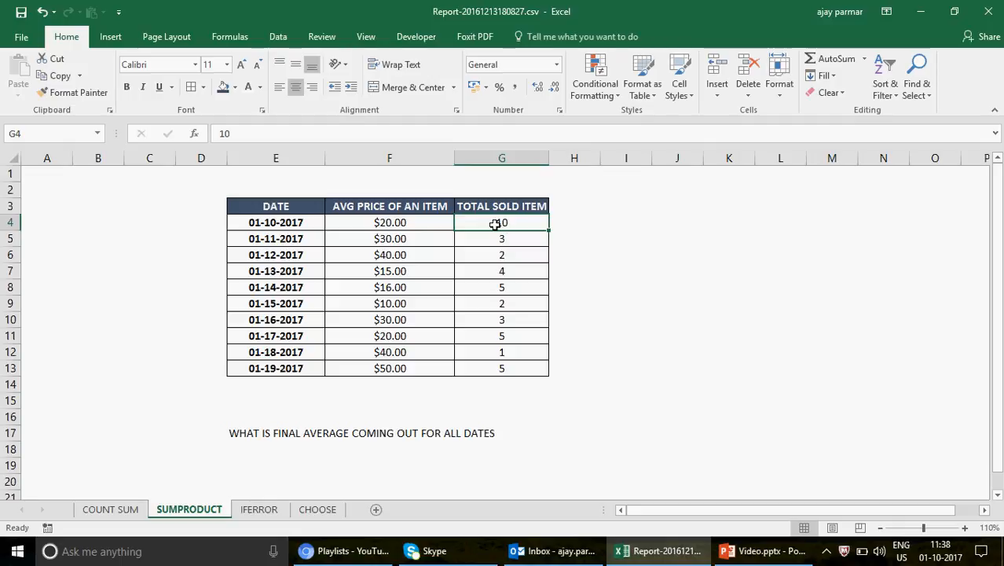
left_click(408, 224)
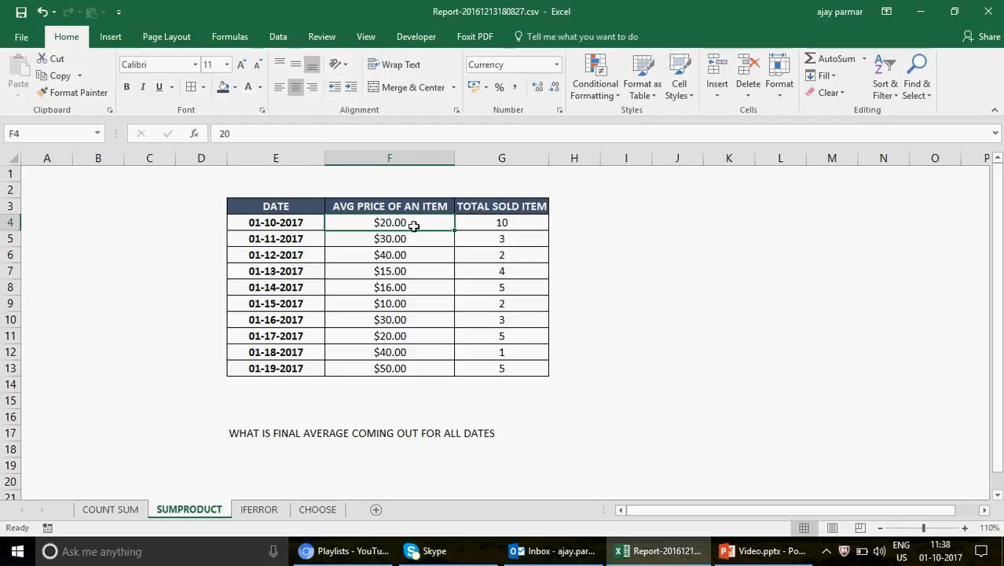
left_click(409, 240)
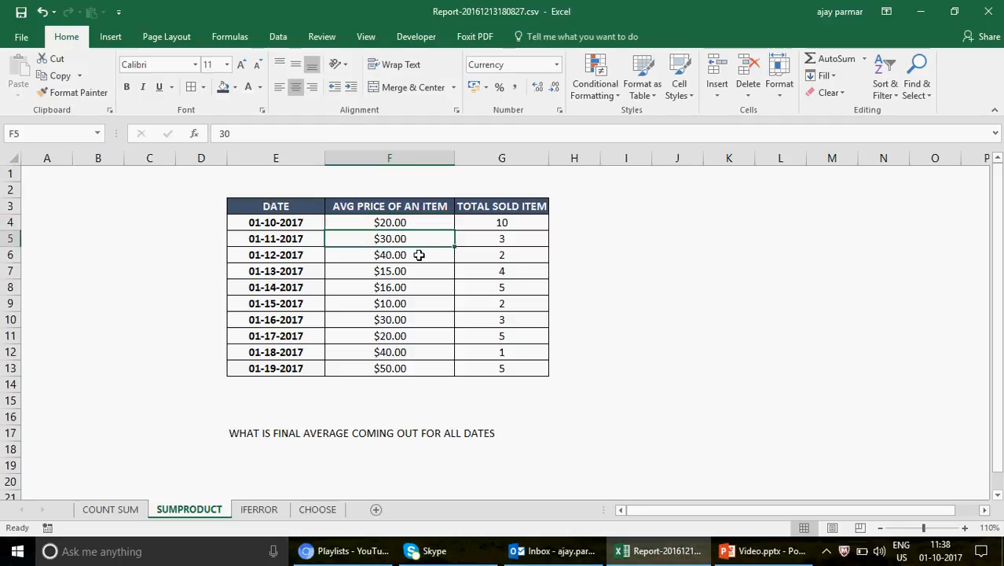
left_click(289, 224)
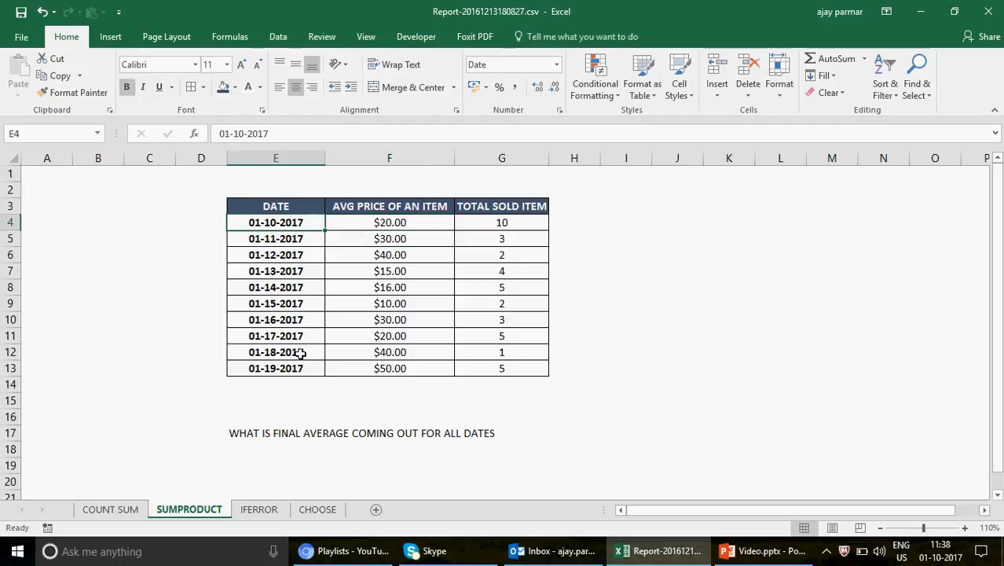
Calculate the simple average of the item prices in I16 with =AVERAGE(F4:F13).
left_click(622, 419)
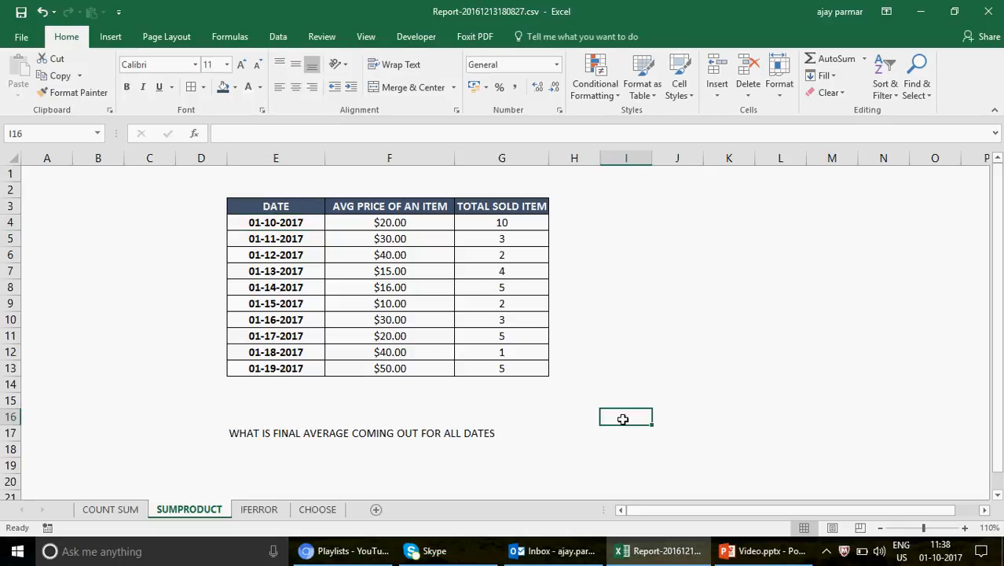
type("=AVERAGE")
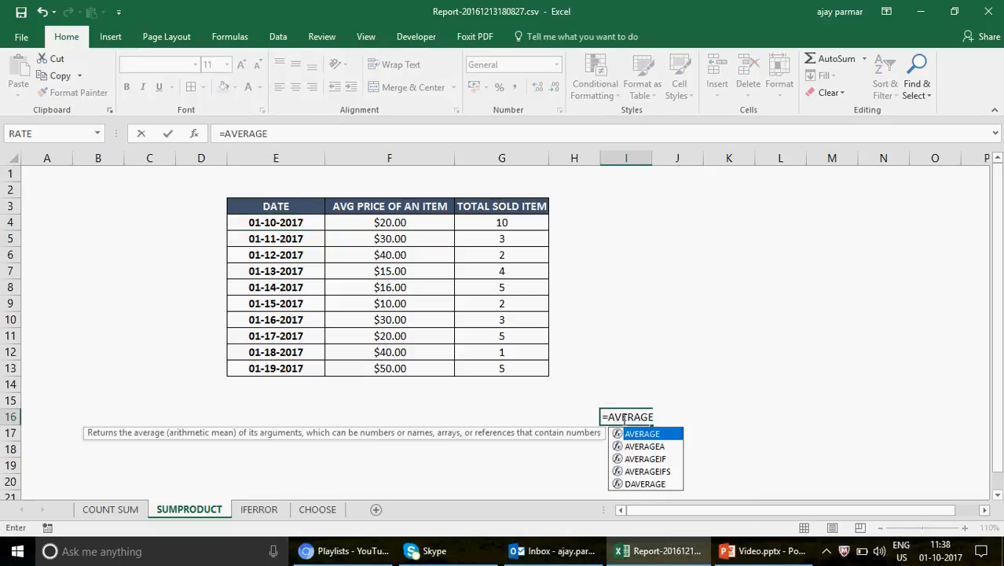
type("(")
left_click_drag(367, 220, 382, 369)
key("Return")
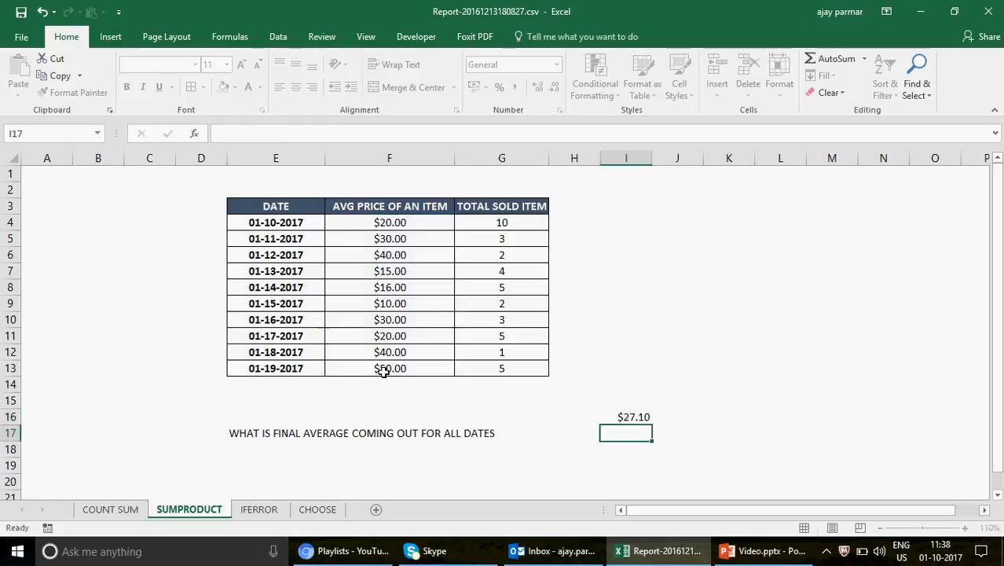
key("Up")
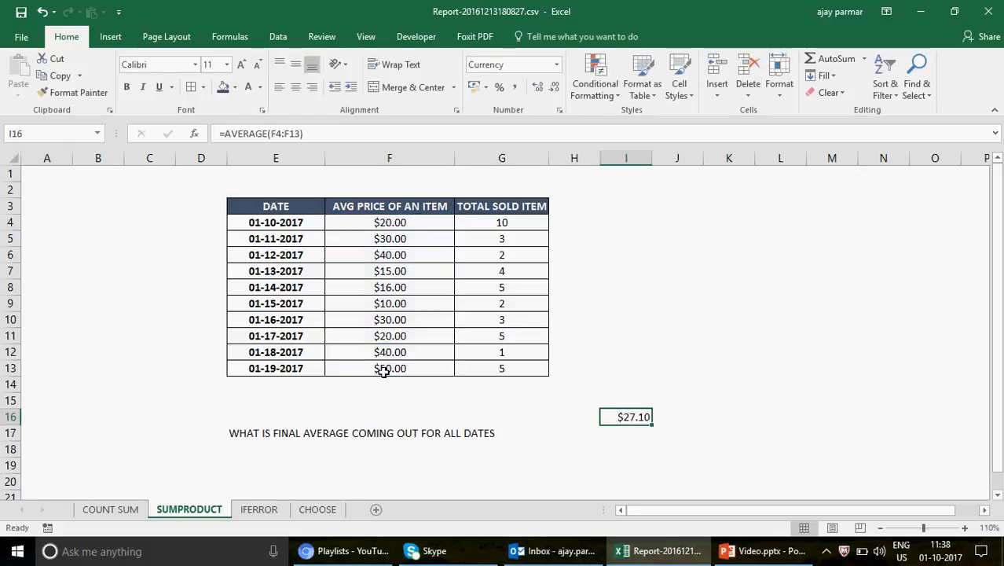
left_click(401, 222)
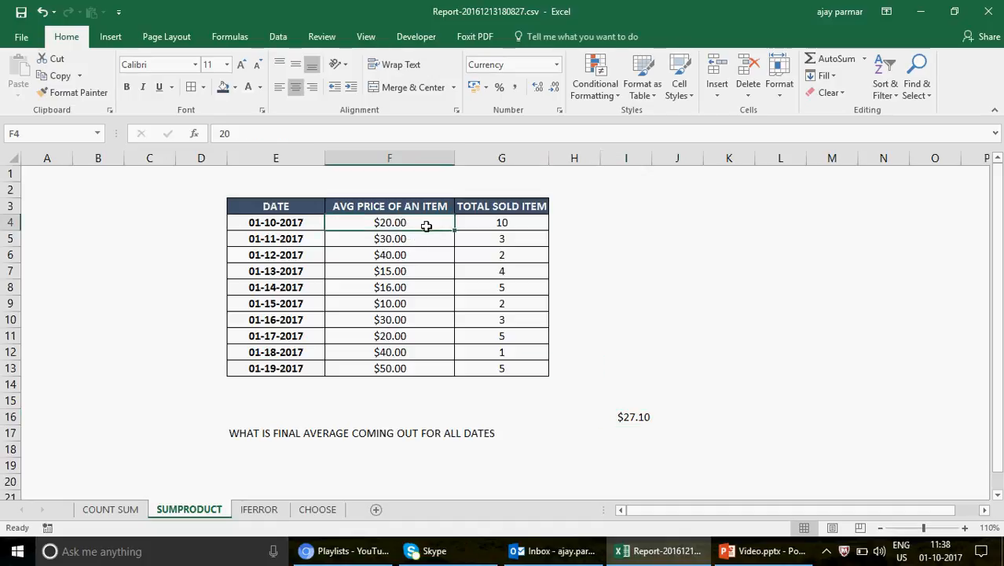
left_click(380, 205)
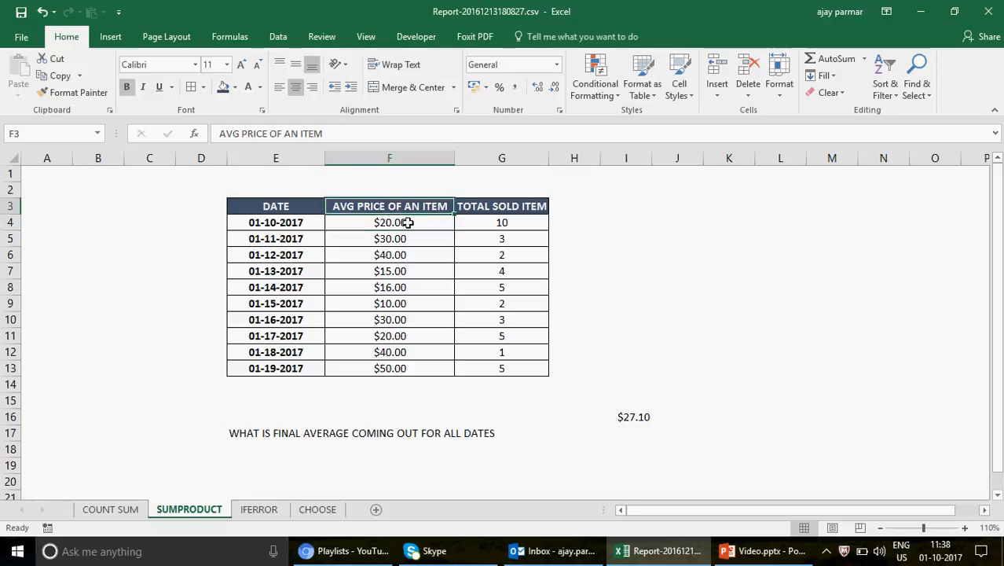
left_click(403, 222)
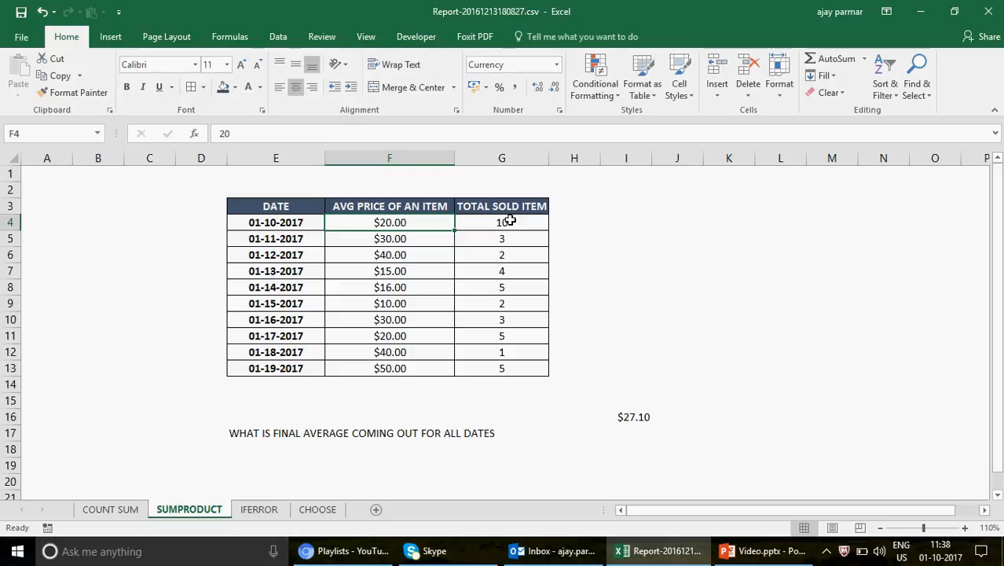
Add the header TOTAL PRICE in H3 and widen column H to fit it.
left_click(577, 208)
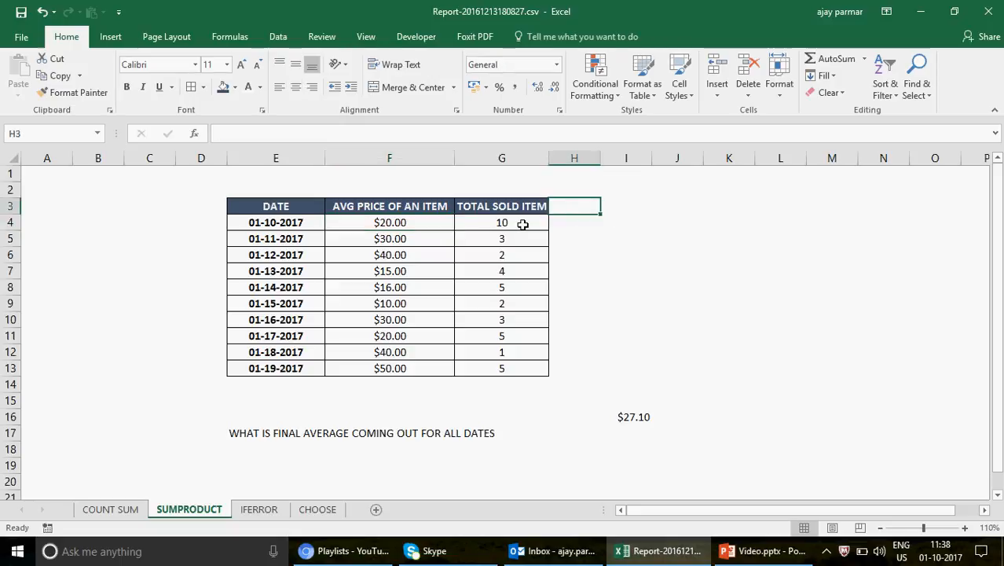
type("TOTAL PRIC")
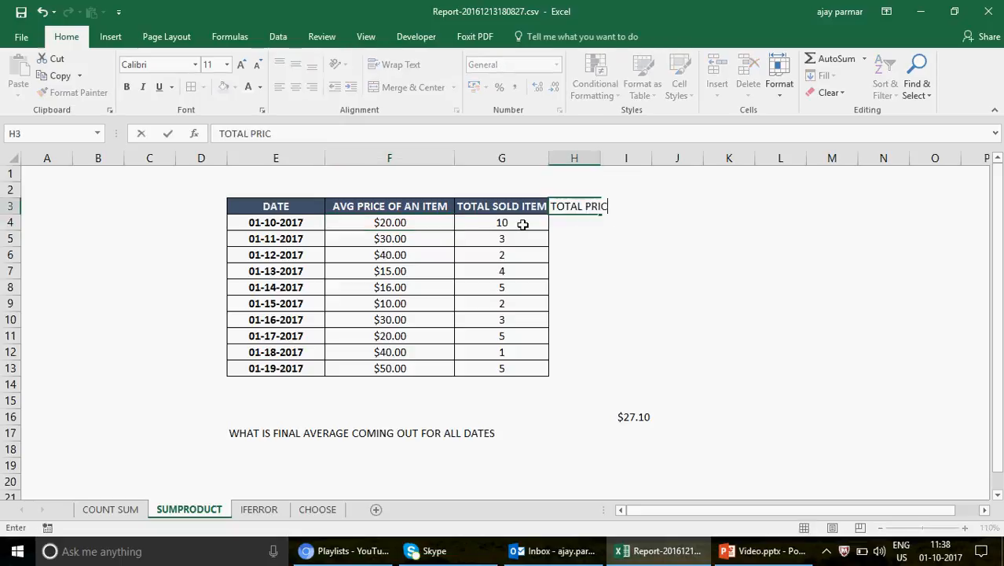
key("Return")
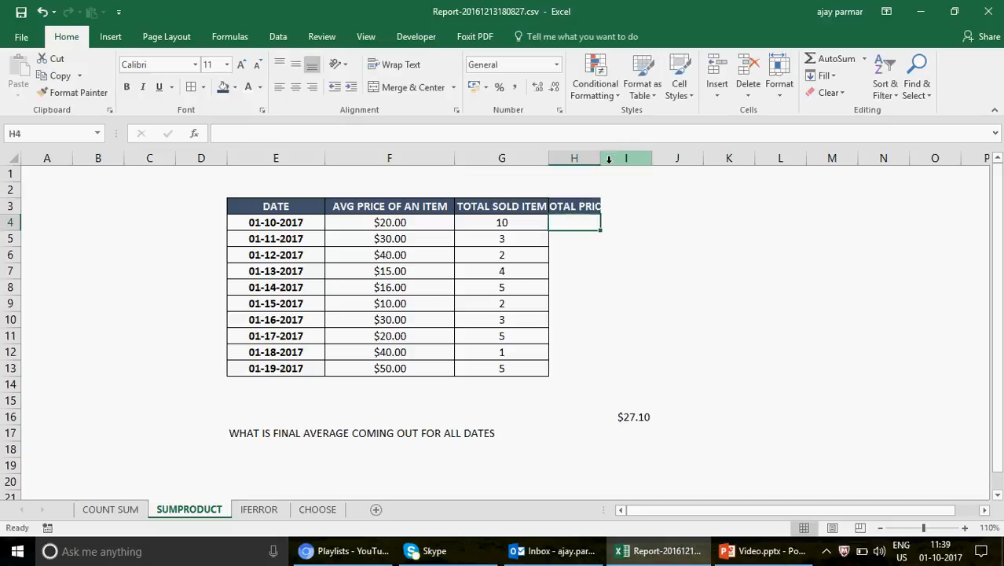
left_click_drag(601, 162, 618, 161)
Calculate the total price in H4 with =G4*F4 and fill the formula through H13.
type("=")
key("Left")
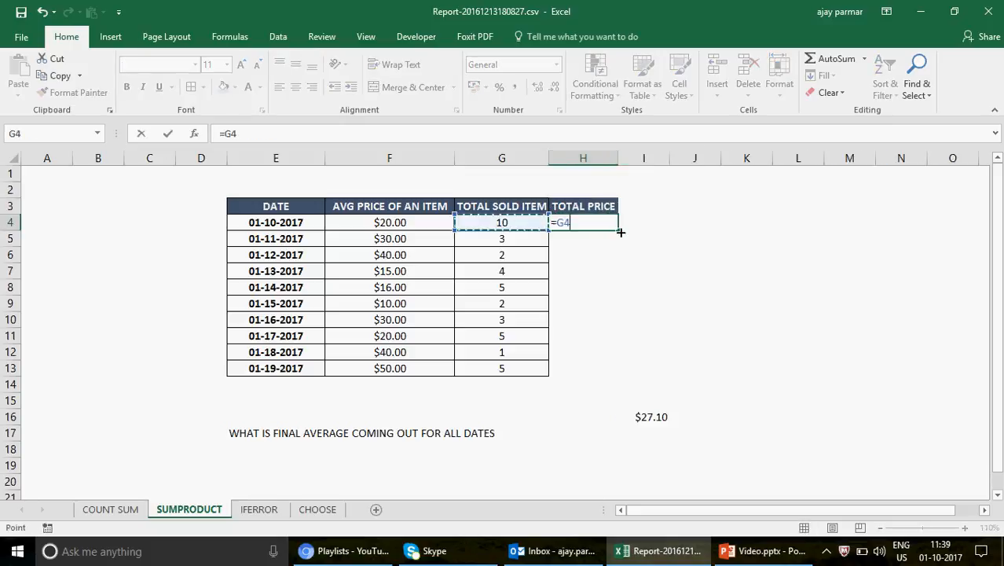
type("*")
key("Left")
key("Left")
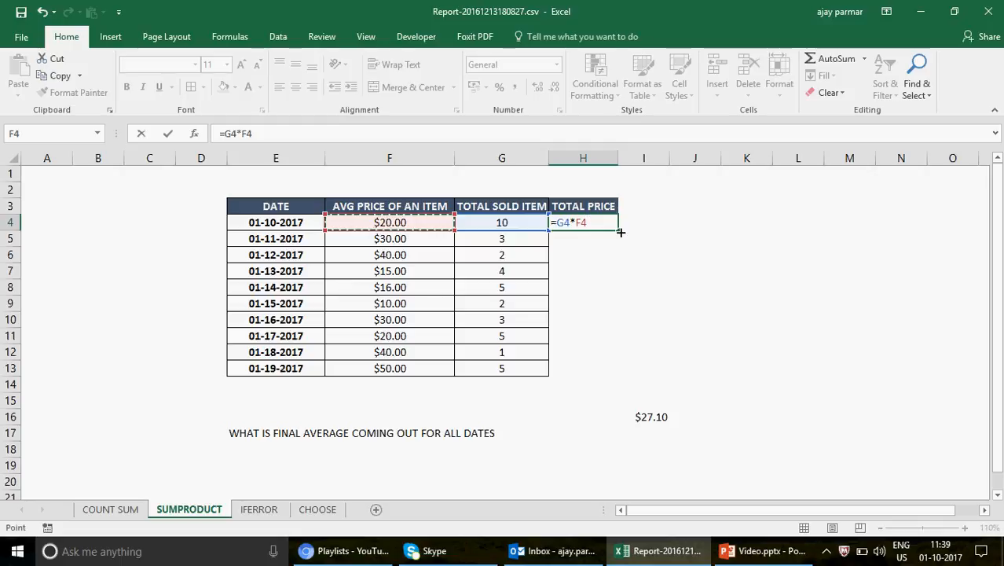
key("Return")
key("Up")
left_click_drag(621, 233, 623, 376)
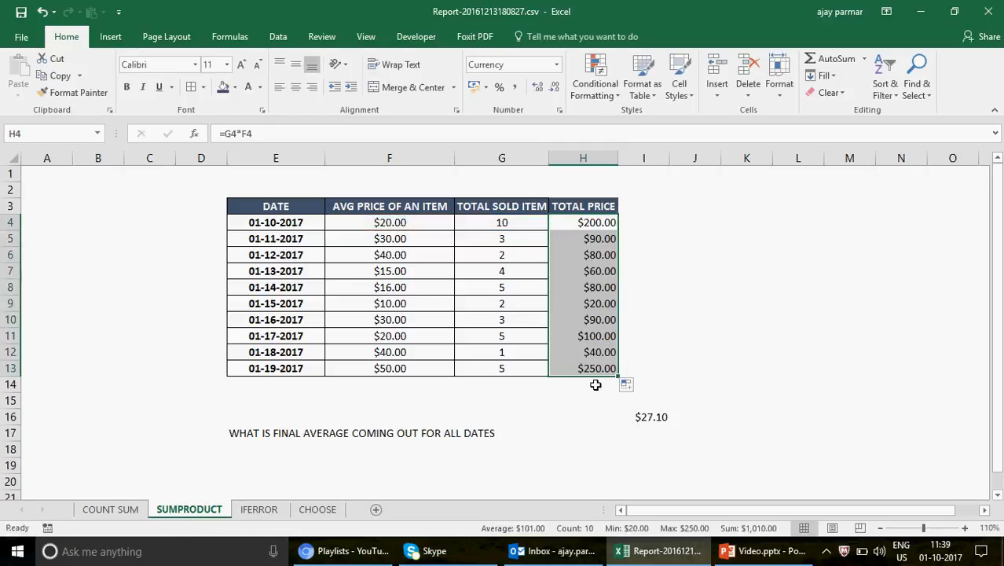
Total the TOTAL PRICE column in H14 with =SUM(H4:H13).
left_click(595, 384)
key("alt+equal")
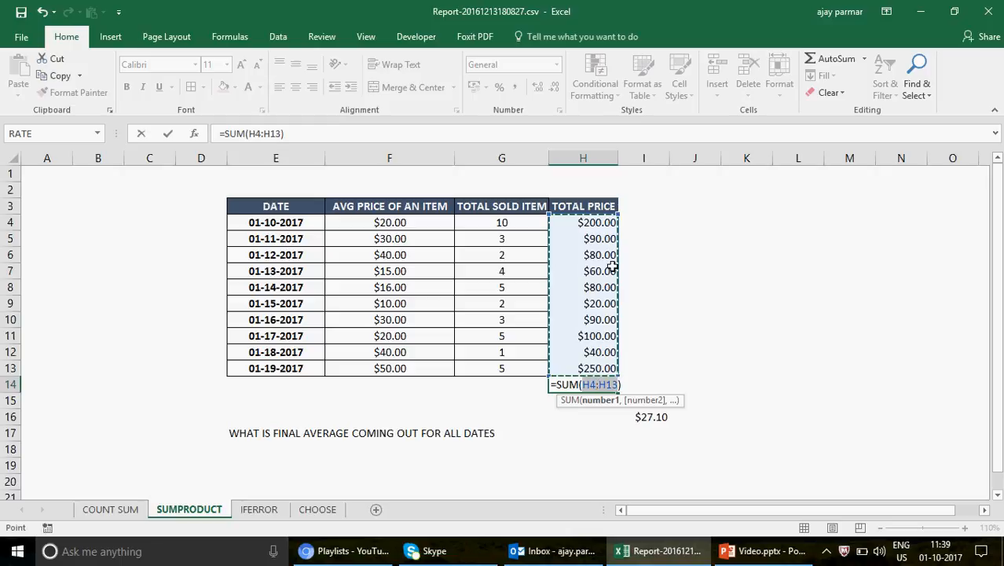
key("ctrl+Return")
Calculate the average price per sold item in H15 with =H14/SUM(G4:G13).
key("Down")
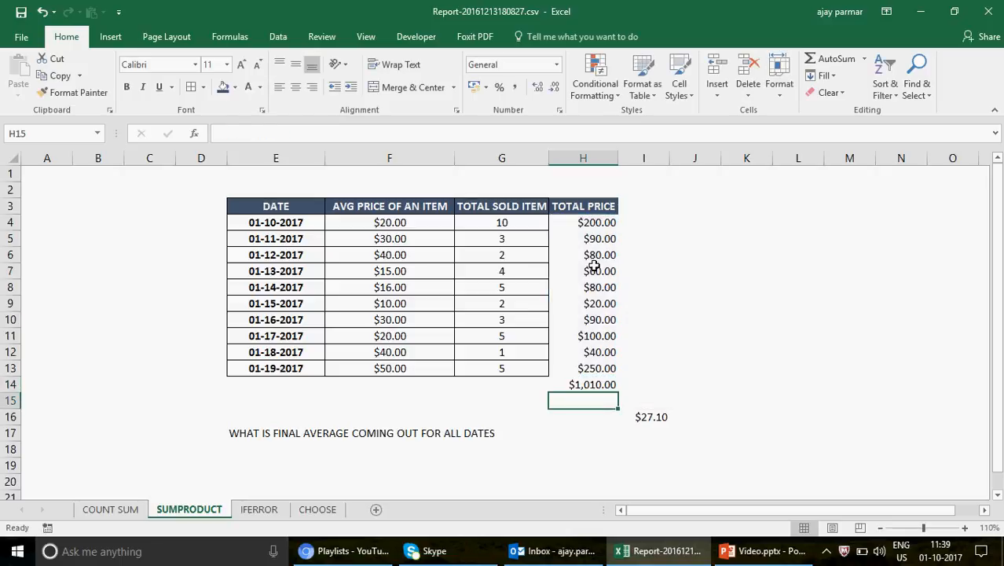
type("=")
key("Up")
type("/")
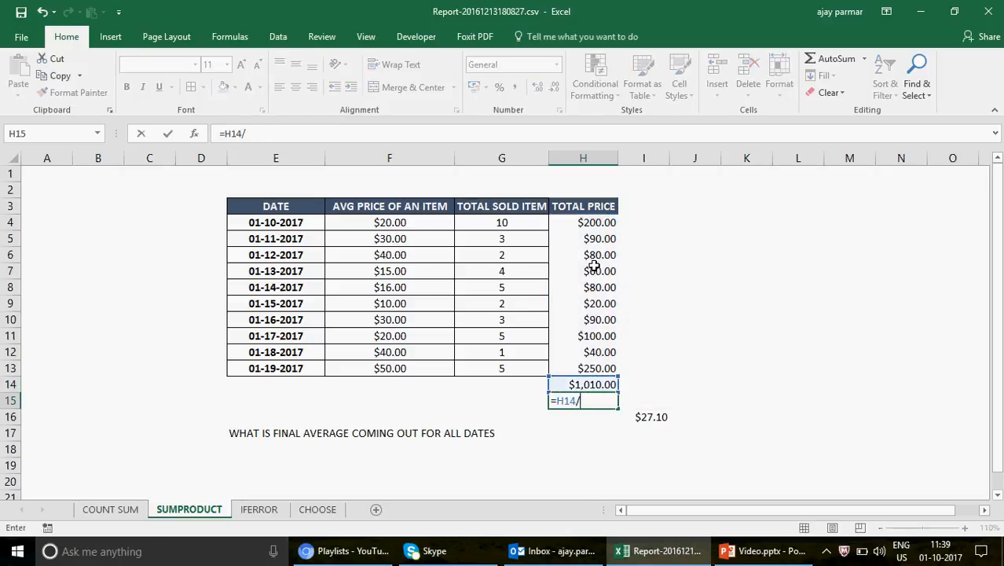
type("SUM(")
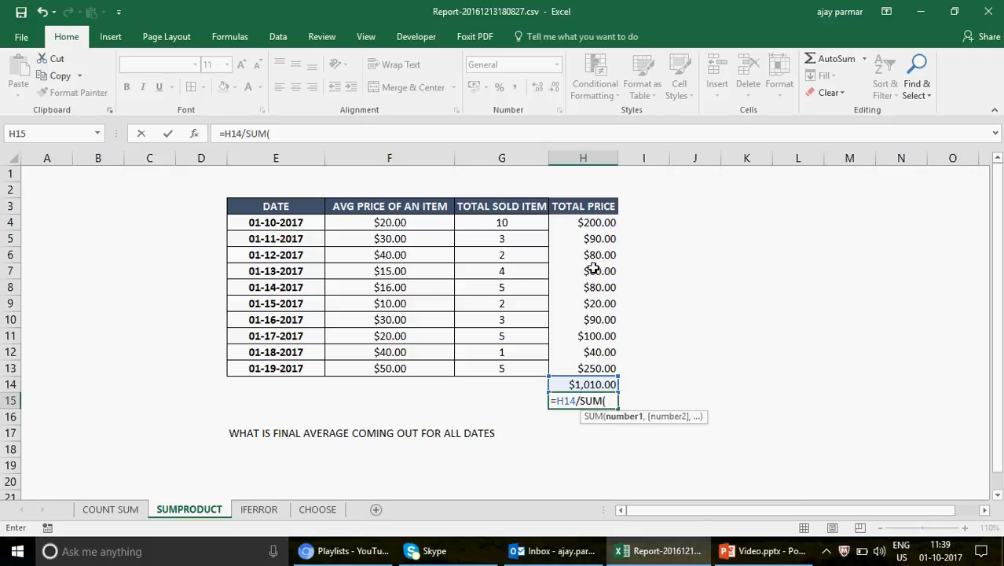
left_click(503, 224)
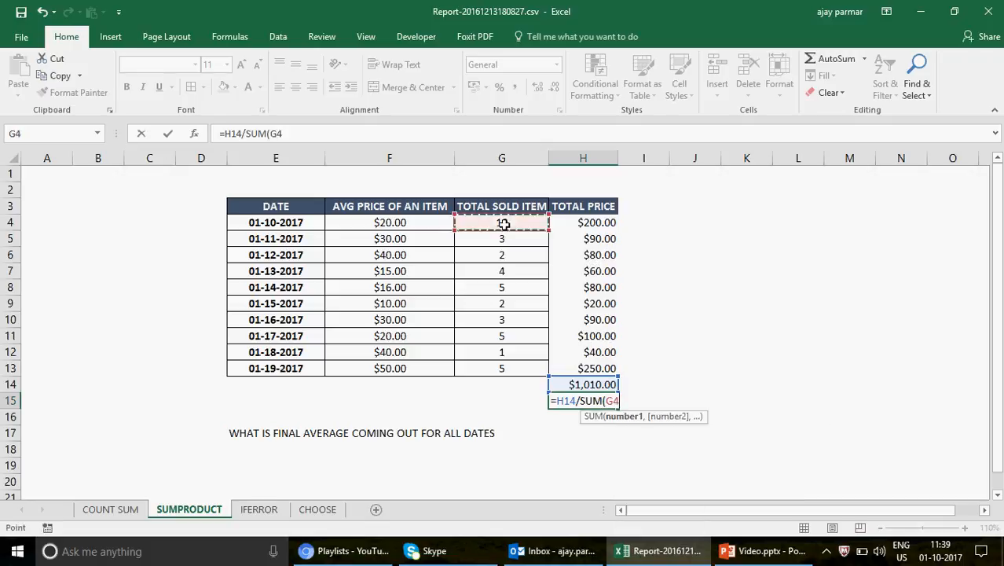
left_click(520, 366, "shift")
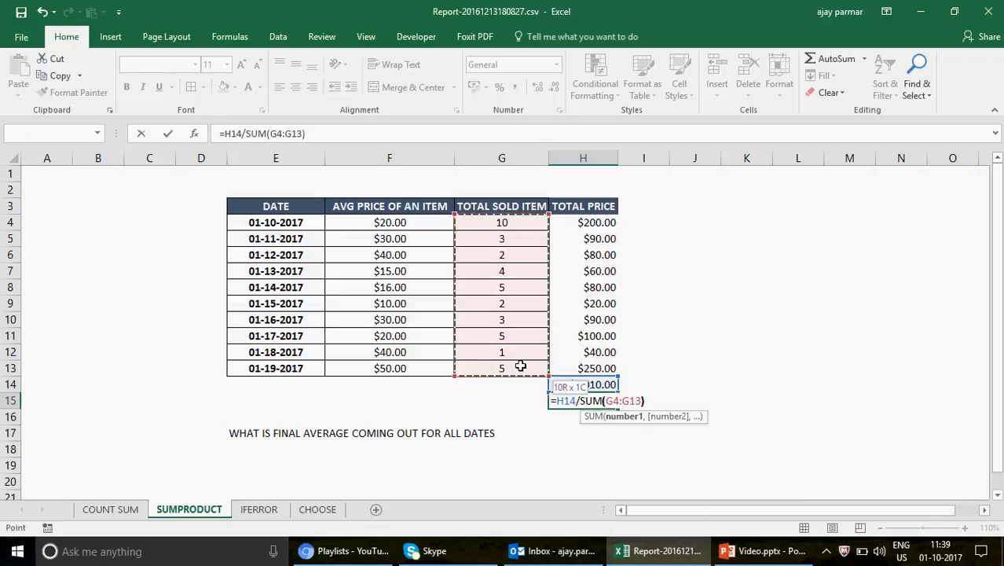
key("Return")
key("Up")
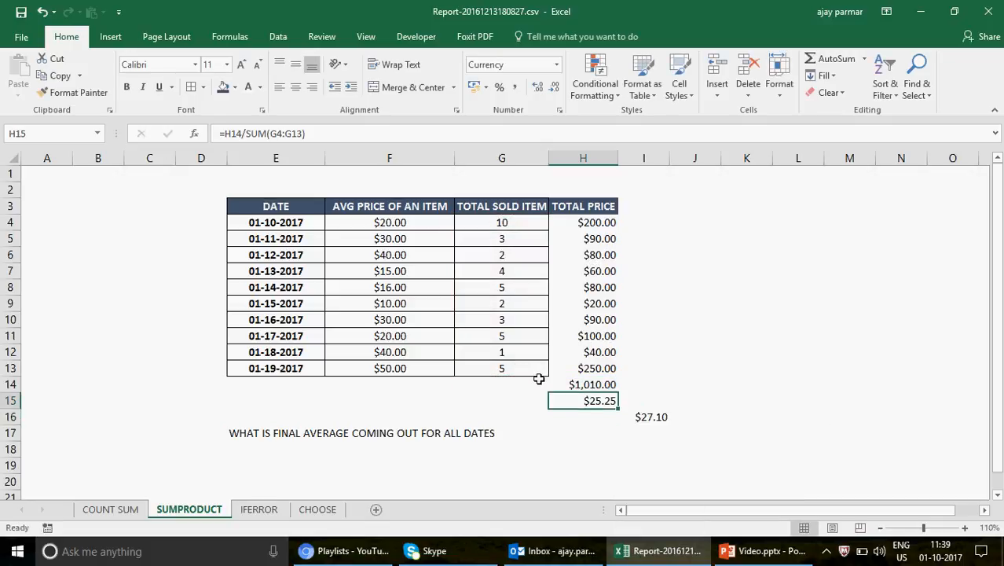
Compare the simple average in I16 with the weighted average in H15, and review the total price column.
left_click(653, 417)
left_click(597, 401)
left_click_drag(582, 219, 599, 379)
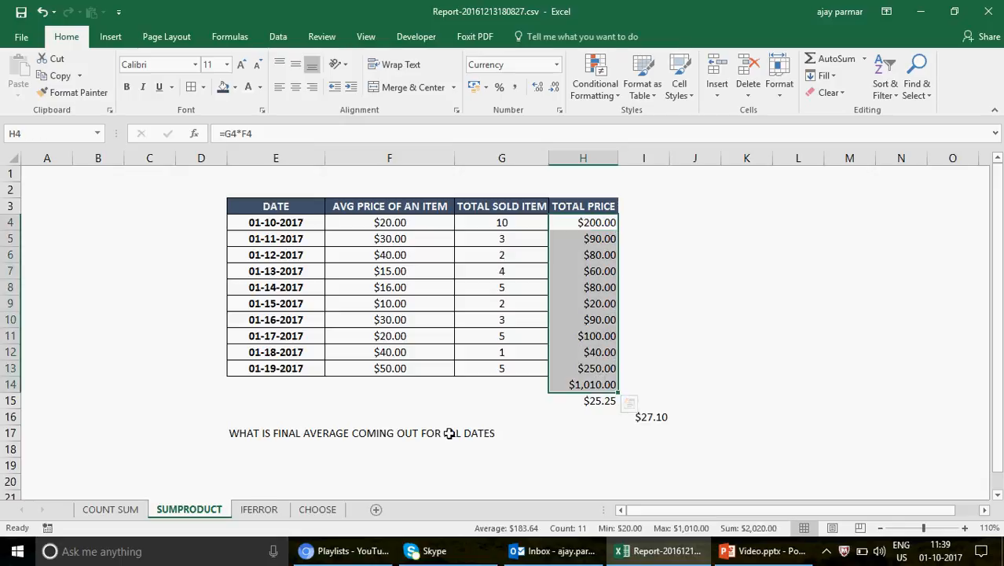
Enter =SUMPRODUCT(F4:F13,G4:G13) in F19 to multiply prices by sold quantities and sum the products.
left_click(409, 462)
type("=SUMPRO")
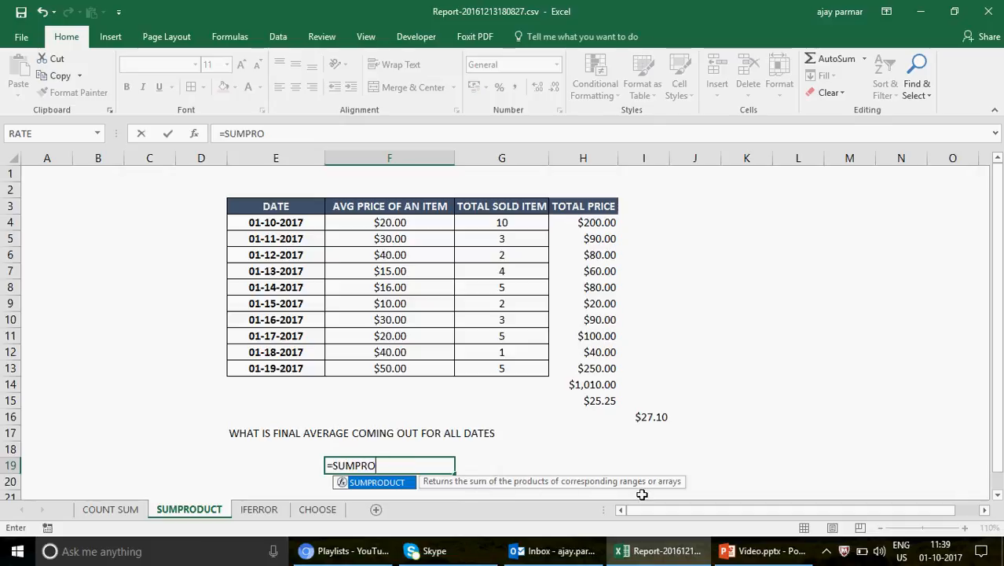
key("Tab")
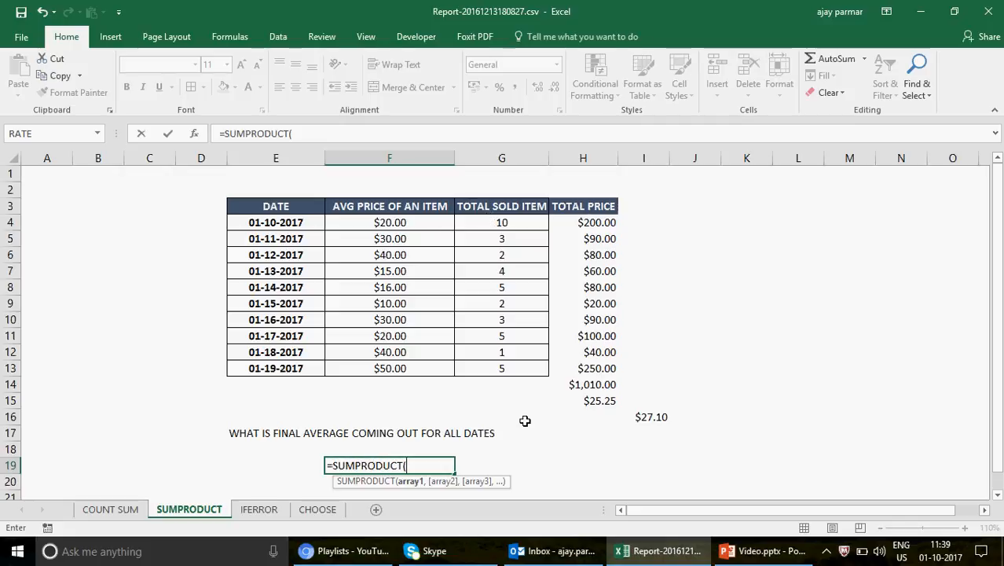
left_click(397, 222)
left_click_drag(407, 368, 407, 369)
type(",")
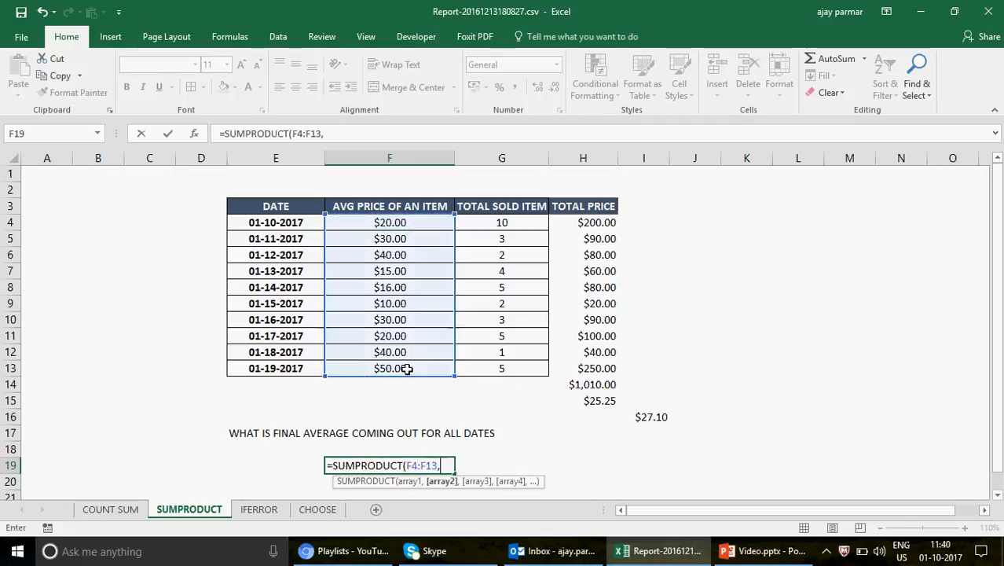
left_click(513, 223)
left_click_drag(506, 372, 507, 371)
key("Return")
key("Up")
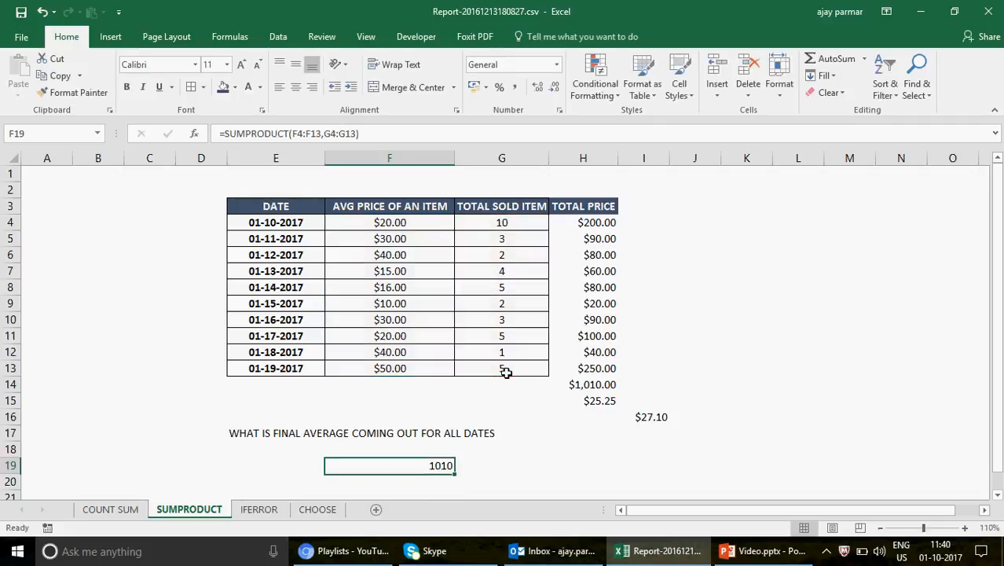
Compare the SUMPRODUCT result in F19 with the manual total in H14 and the row totals in column H.
left_click(586, 389)
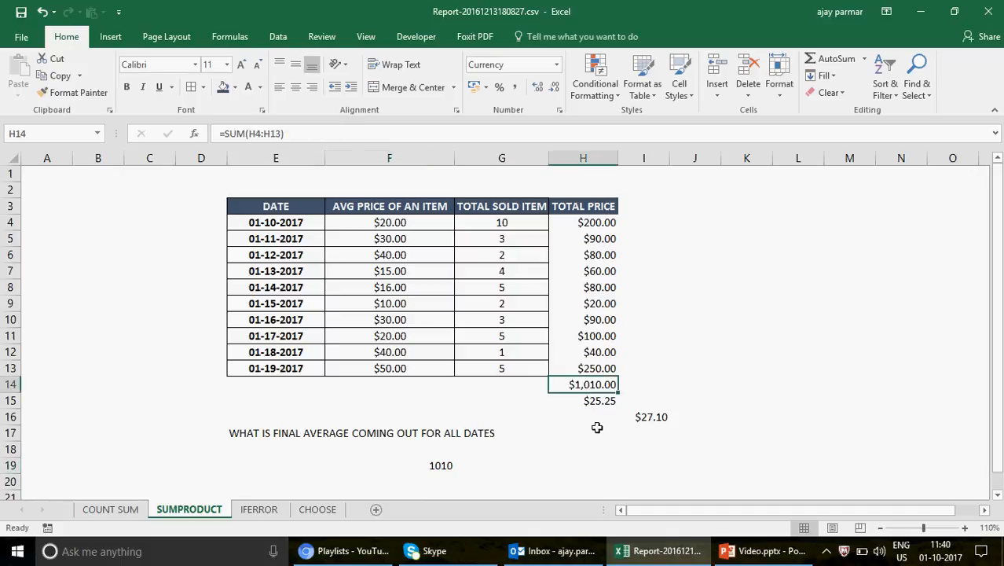
left_click(442, 465)
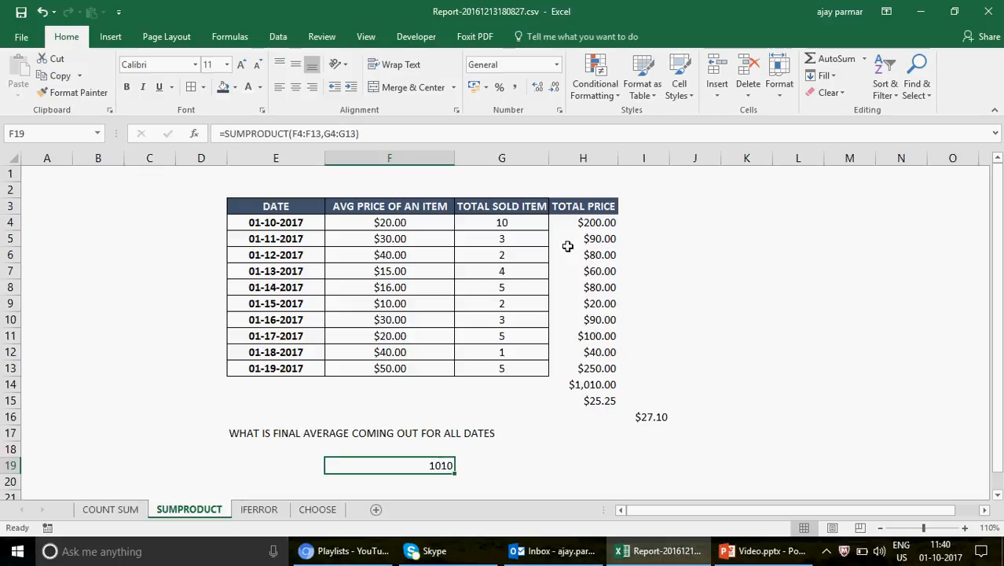
left_click(585, 223)
key("Down")
key("Down")
key("Down")
key("Down")
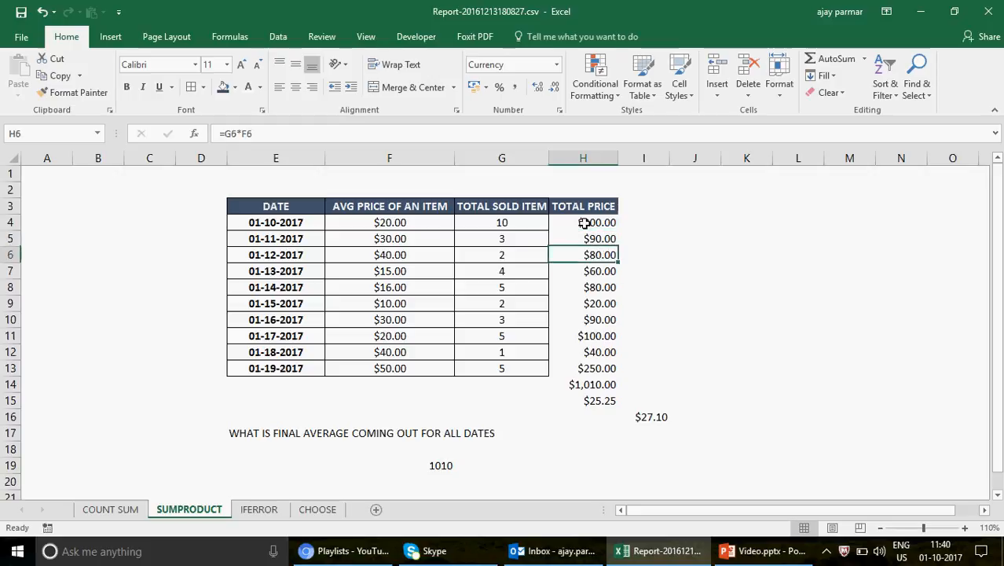
Extend the SUMPRODUCT formula in F19 with a division operator at its end.
left_click(443, 465)
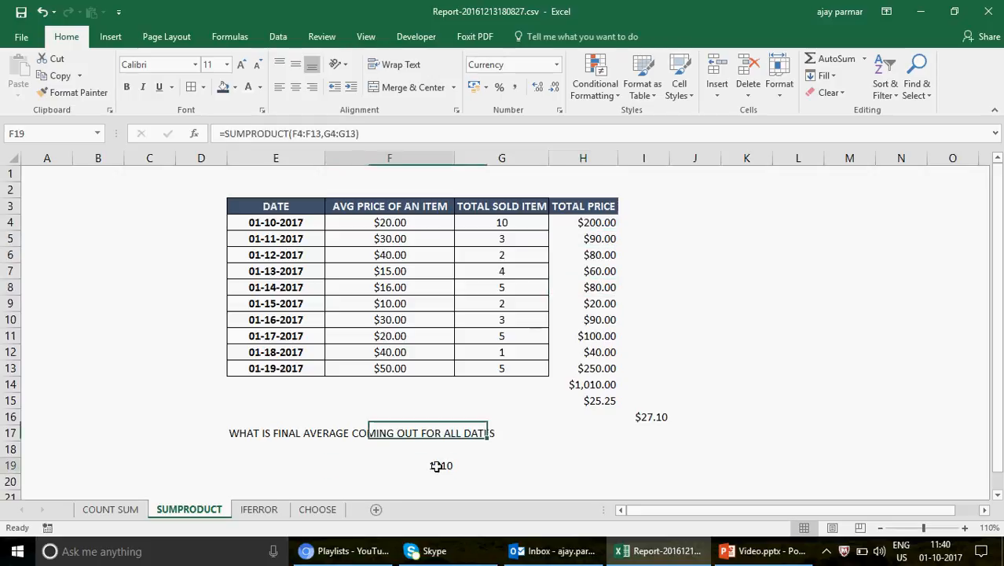
left_click(379, 135)
type("/")
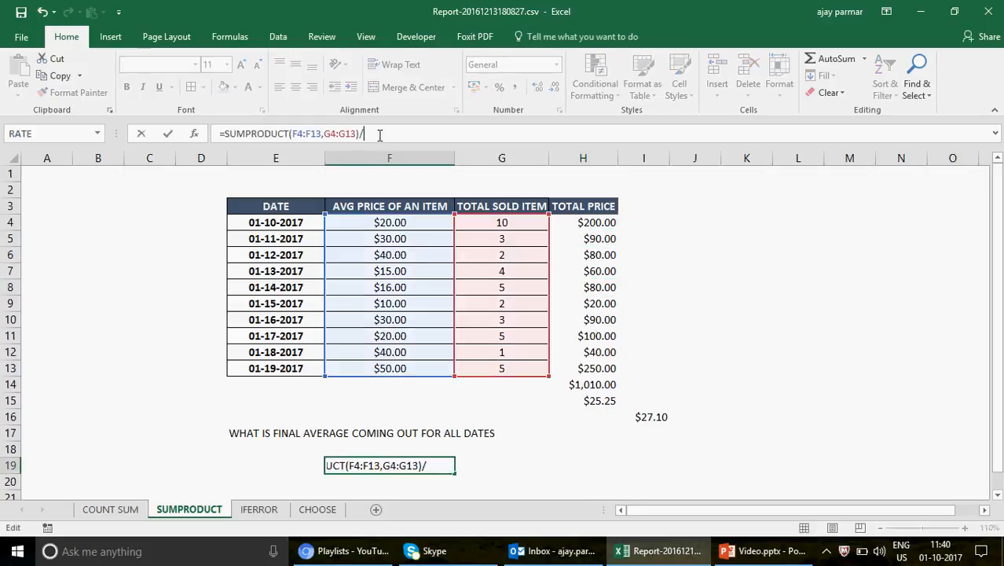
type("COUNT")
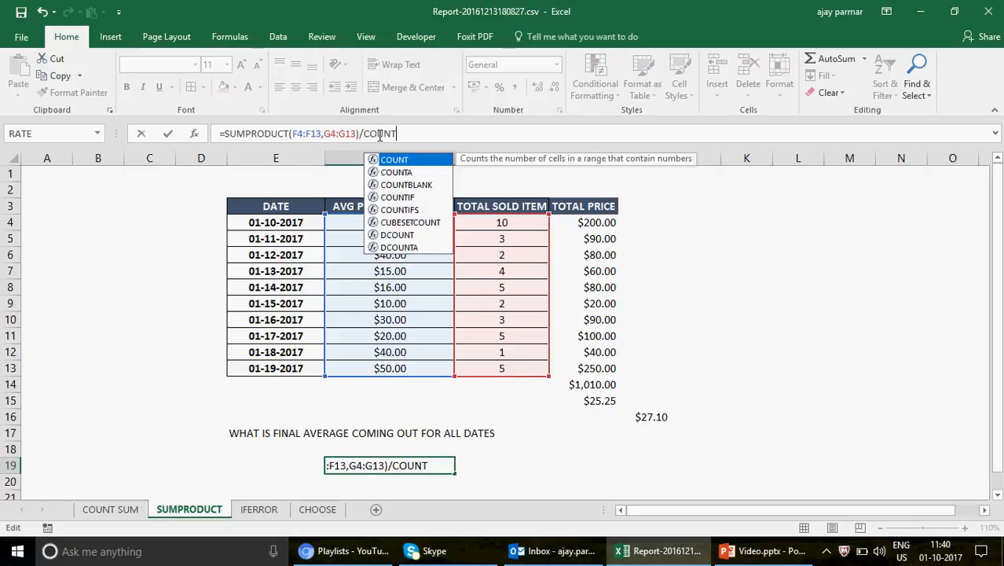
type("(")
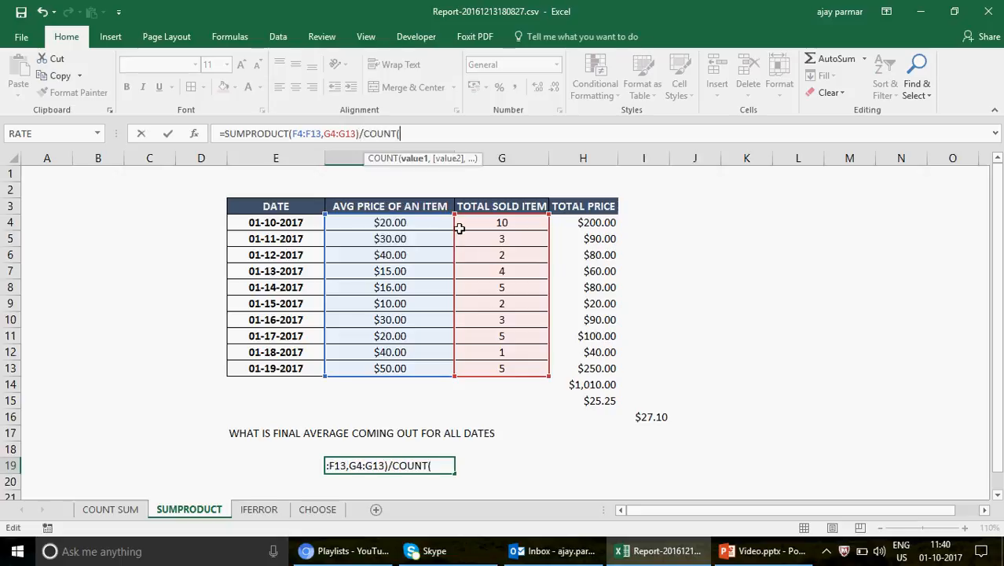
key("BackSpace")
key("BackSpace")
key("BackSpace")
key("BackSpace")
key("BackSpace")
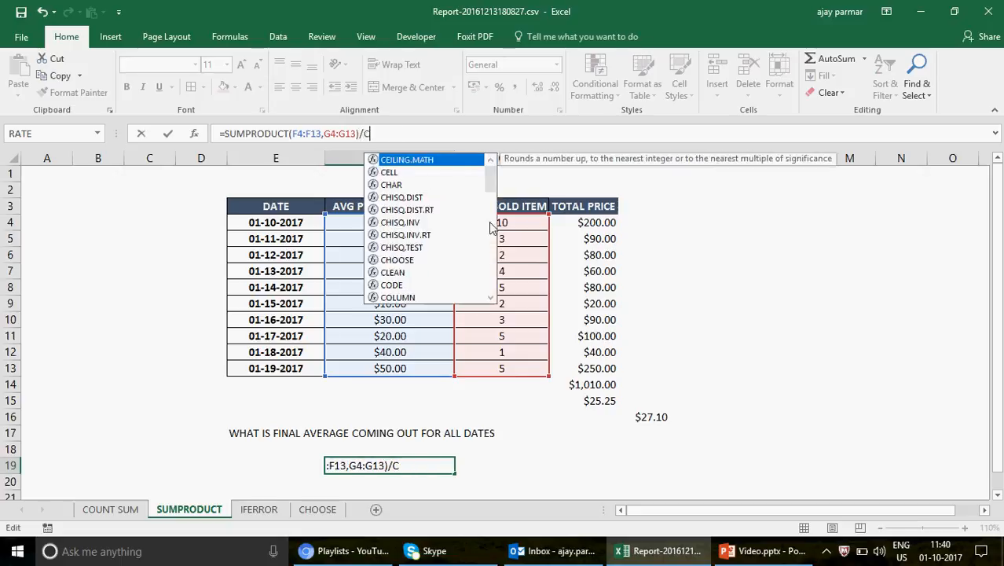
key("BackSpace")
Complete the F19 formula with SUM(G4:G13) as the divisor.
type("SUM(")
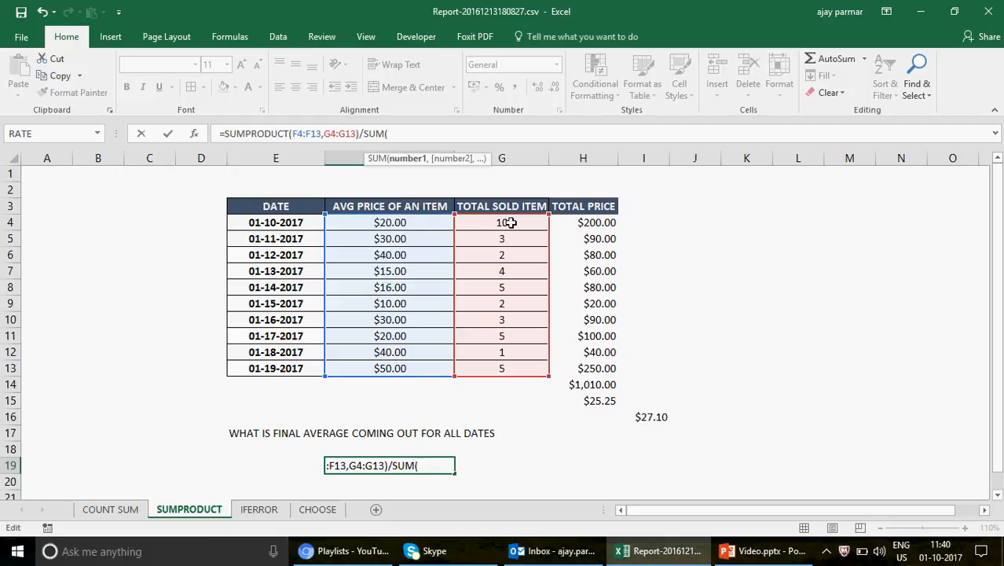
left_click(510, 222)
left_click_drag(520, 367, 519, 368)
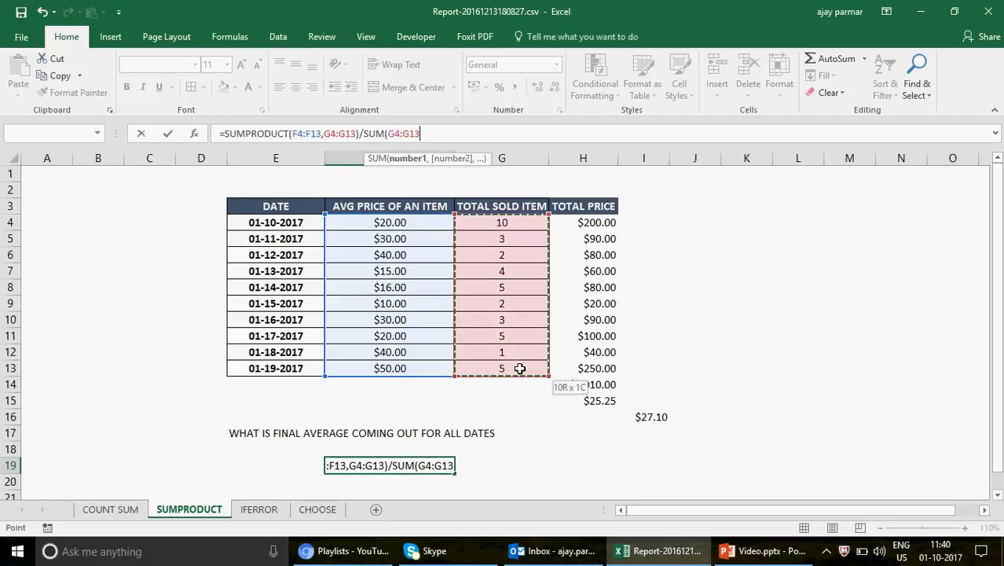
key("Return")
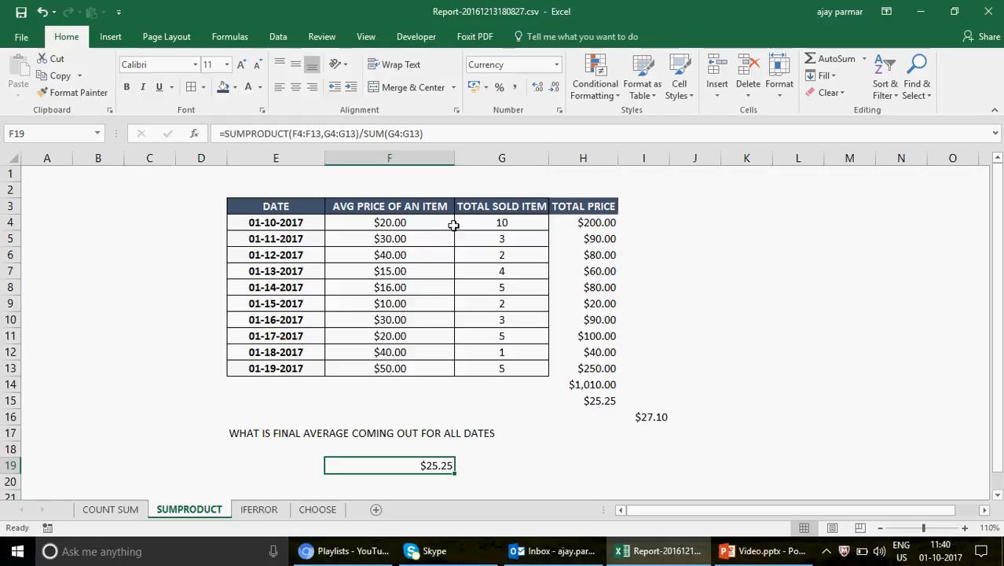
Review the price and quantity ranges in F4:G13 against the manual total in H14.
left_click(512, 225)
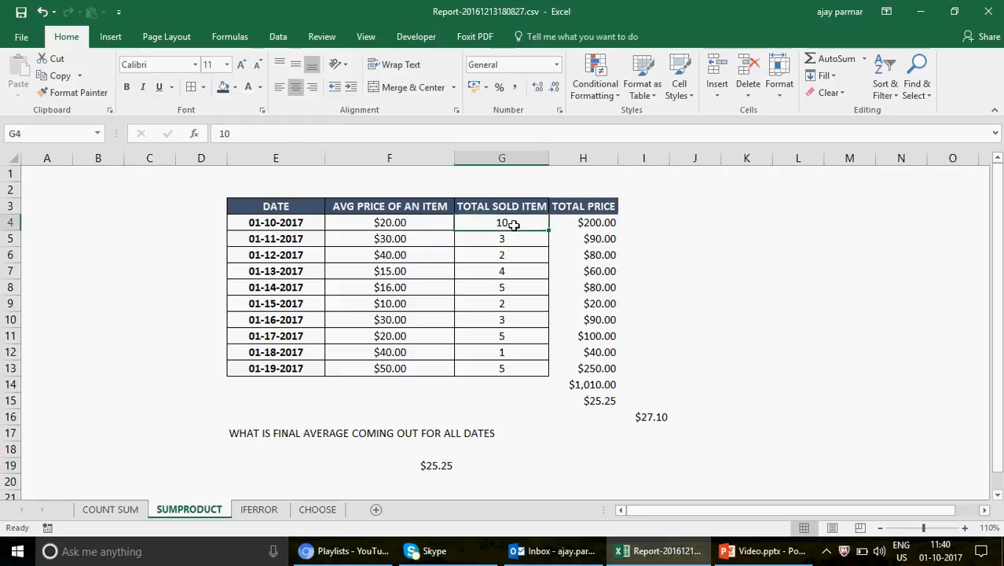
left_click(387, 224)
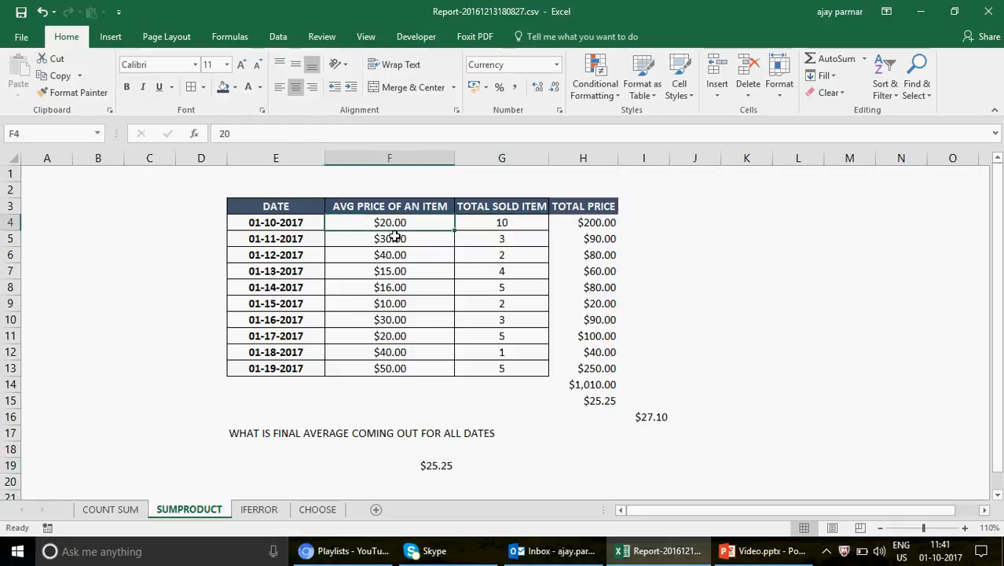
left_click(515, 372, "shift")
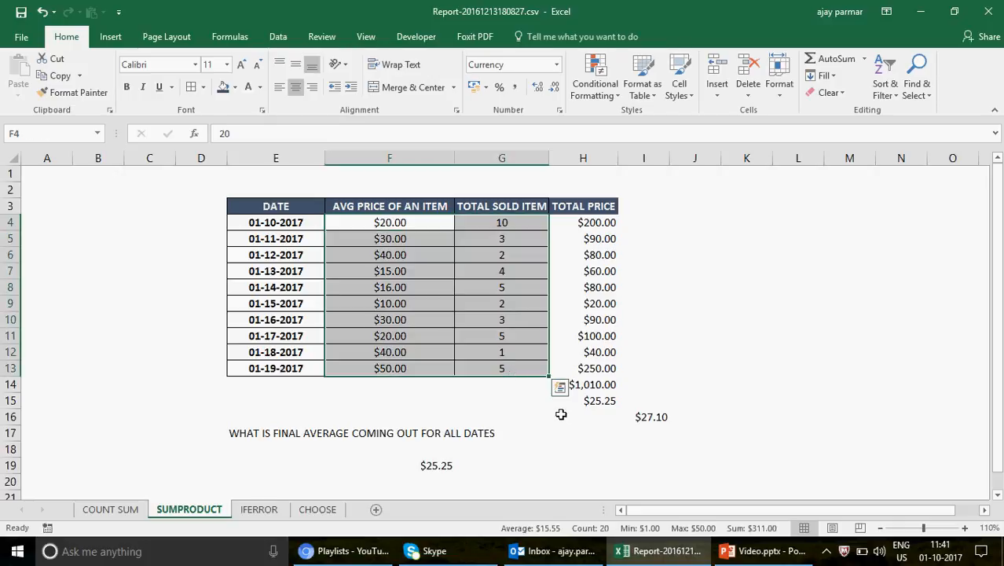
left_click(598, 387)
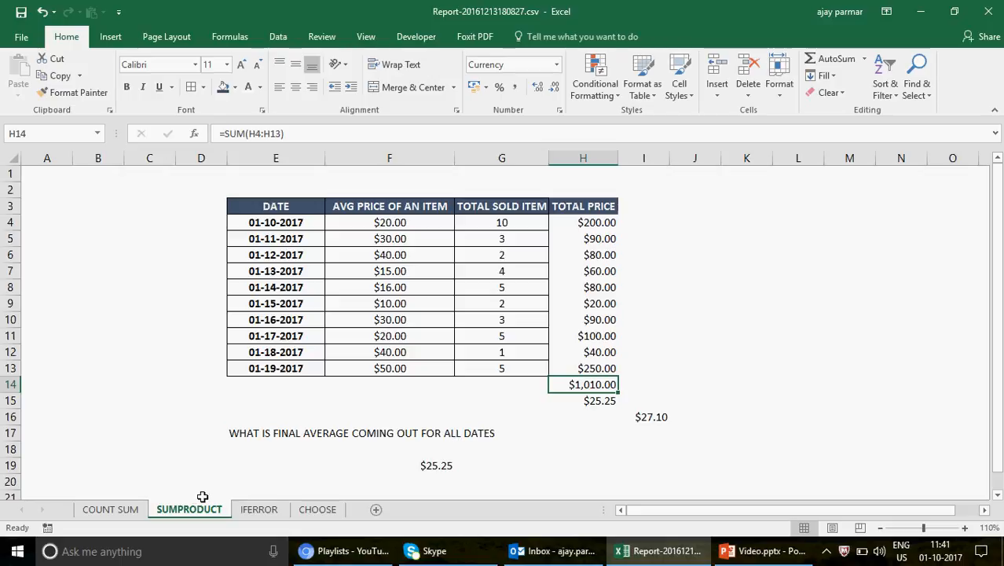
Open the IFERROR sheet and examine the VALUE1, VALUE2 and RESULT cells in row 5.
left_click(255, 509)
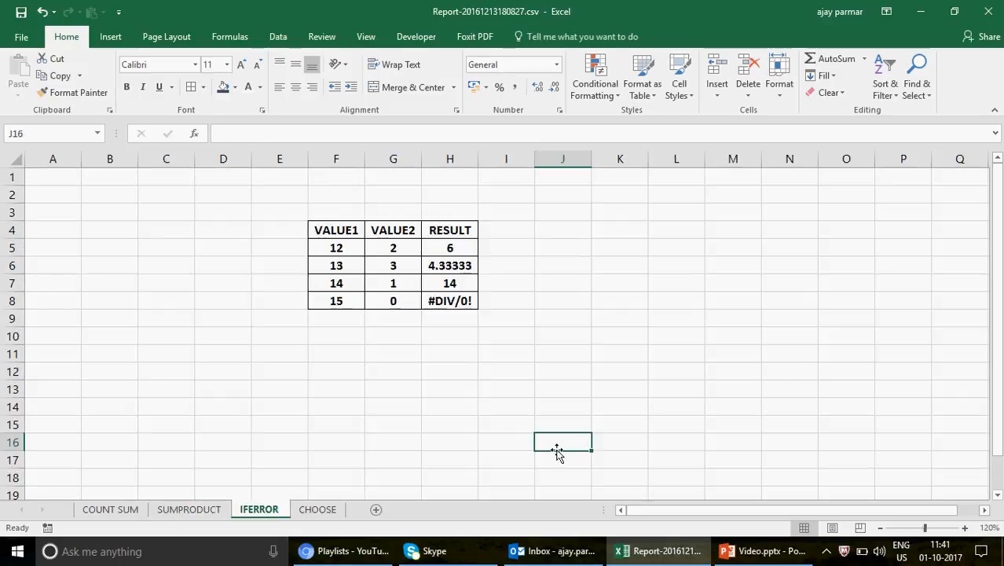
left_click(354, 251)
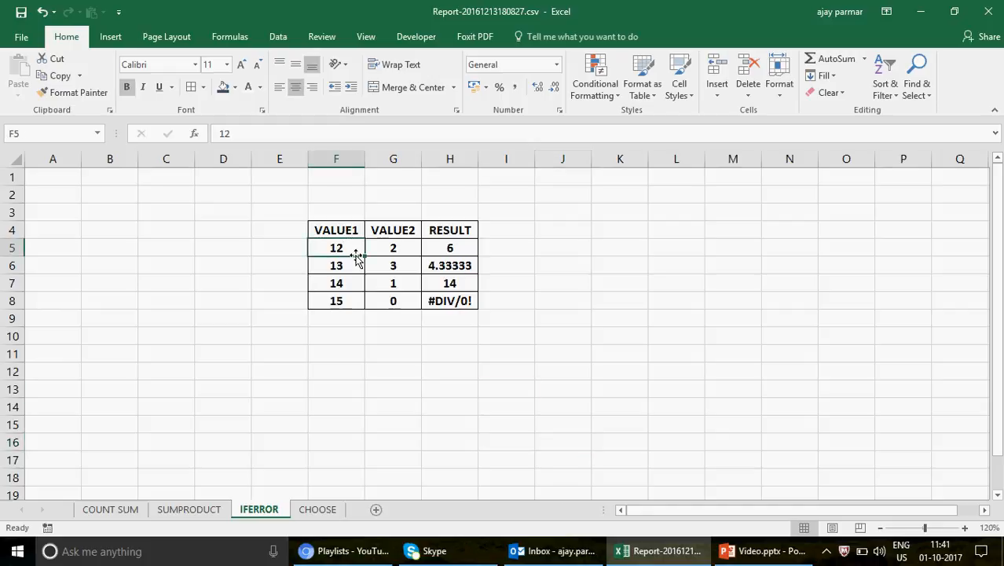
left_click(389, 250)
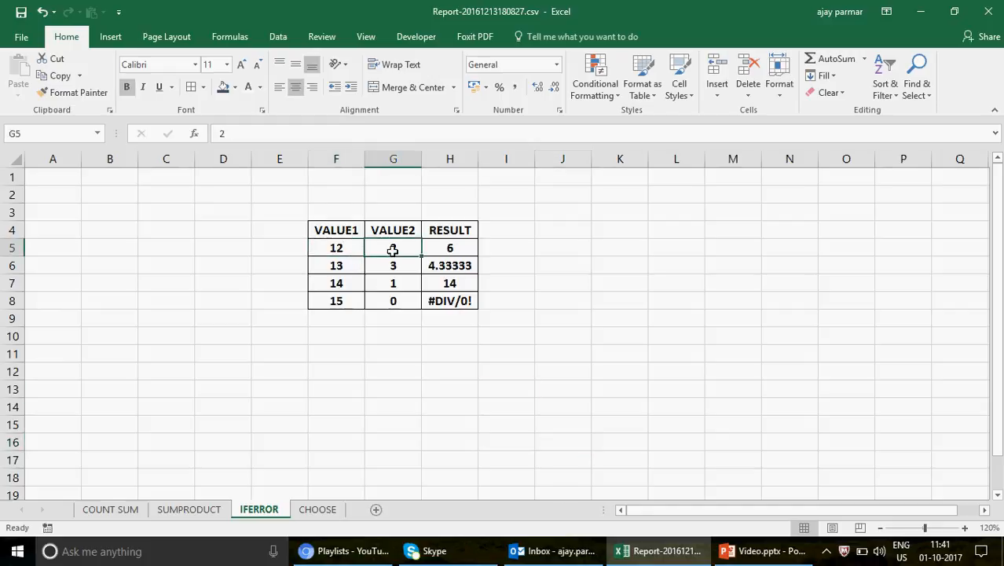
left_click(454, 248)
key("Left")
key("Left")
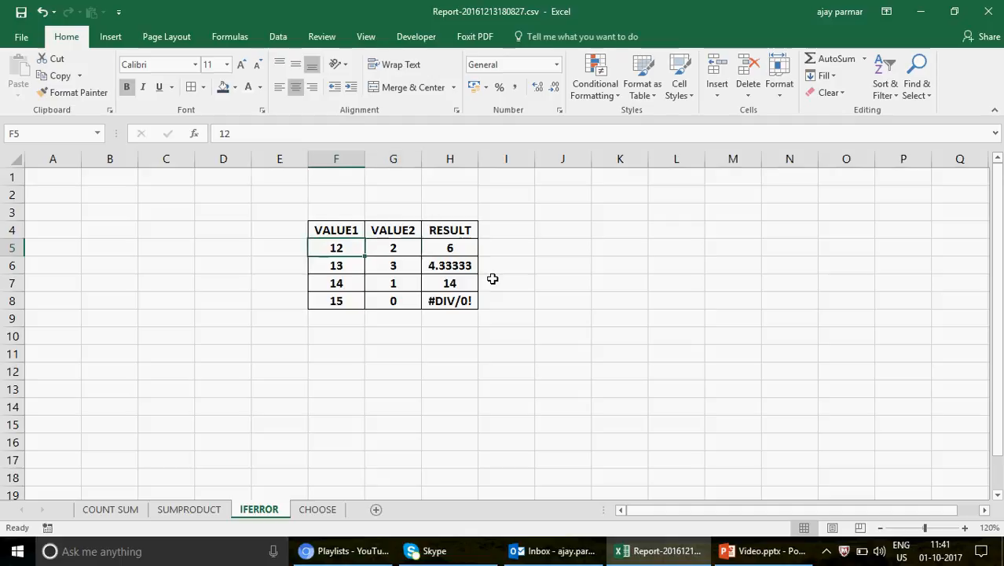
key("Right")
key("Right")
Examine the division inputs and the RESULT cell in row 8 of the table.
key("Down")
key("Down")
key("Down")
key("Left")
key("Left")
key("Right")
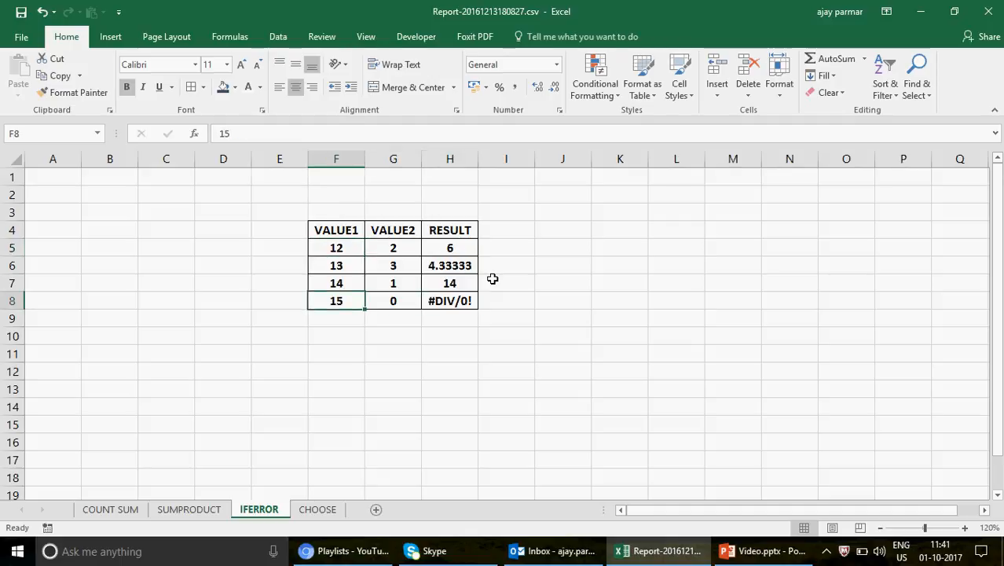
Check the division formula behind the last RESULT cell, H8.
key("Left")
key("Down")
key("Up")
key("Right")
key("Right")
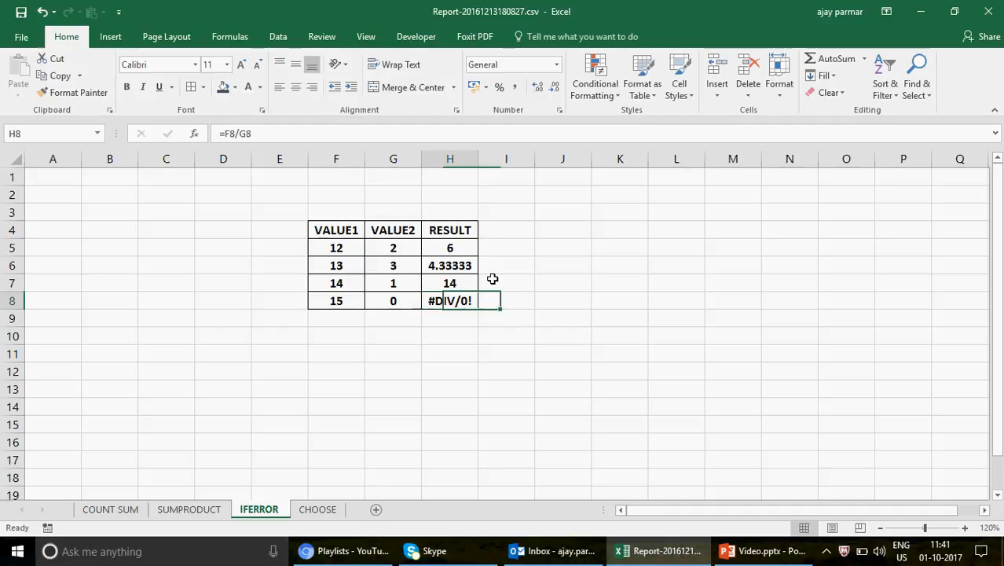
Wrap the division in H5 in an error handler so the formula is =IFERROR(F5/G5,"").
key("Up")
key("Up")
key("Up")
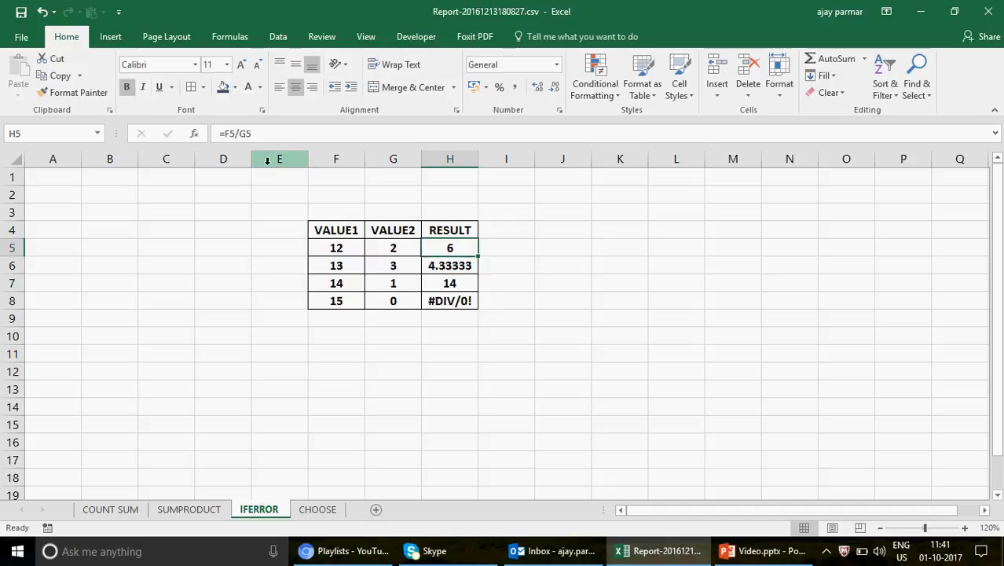
left_click(224, 133)
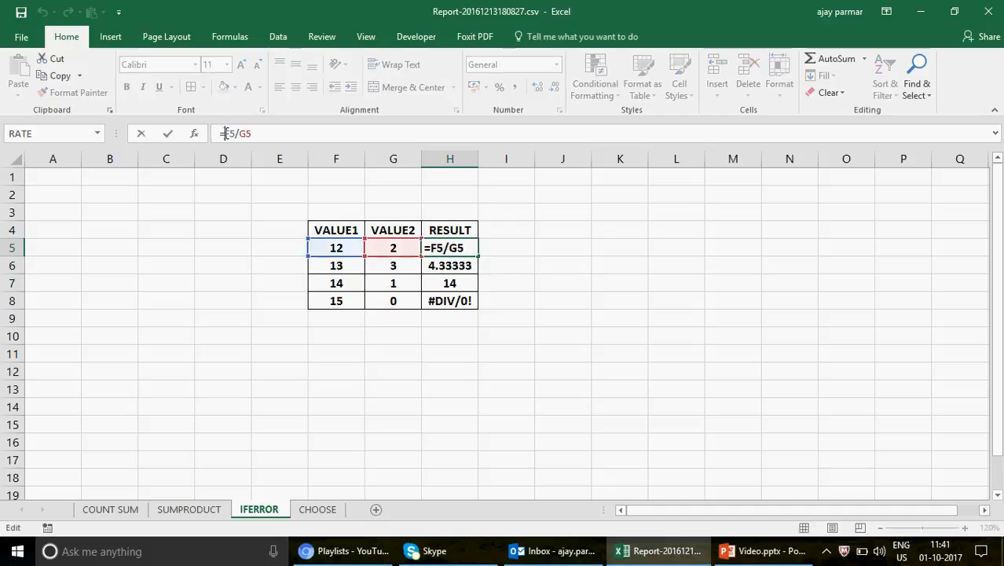
type("IFERROR")
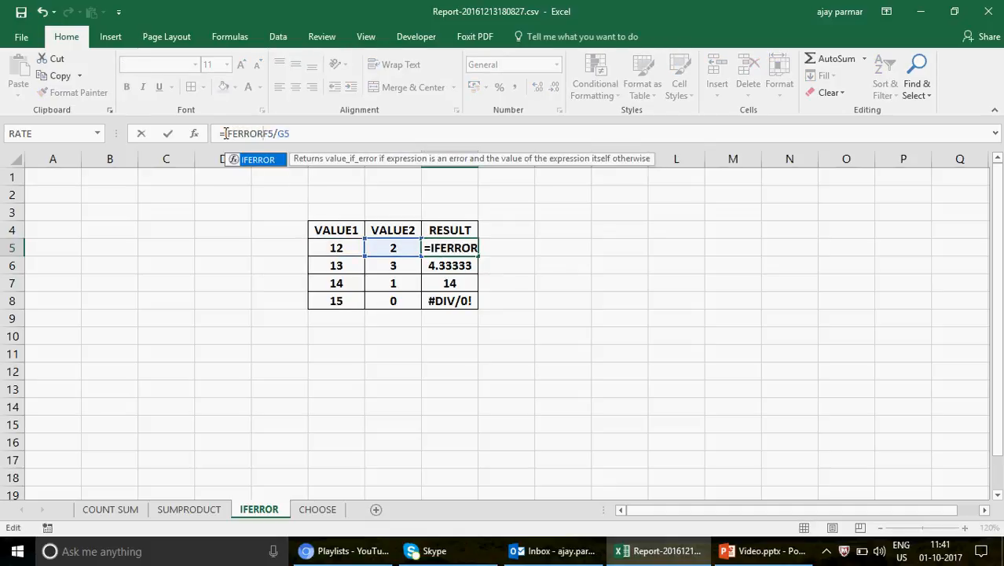
type("(F5/G5")
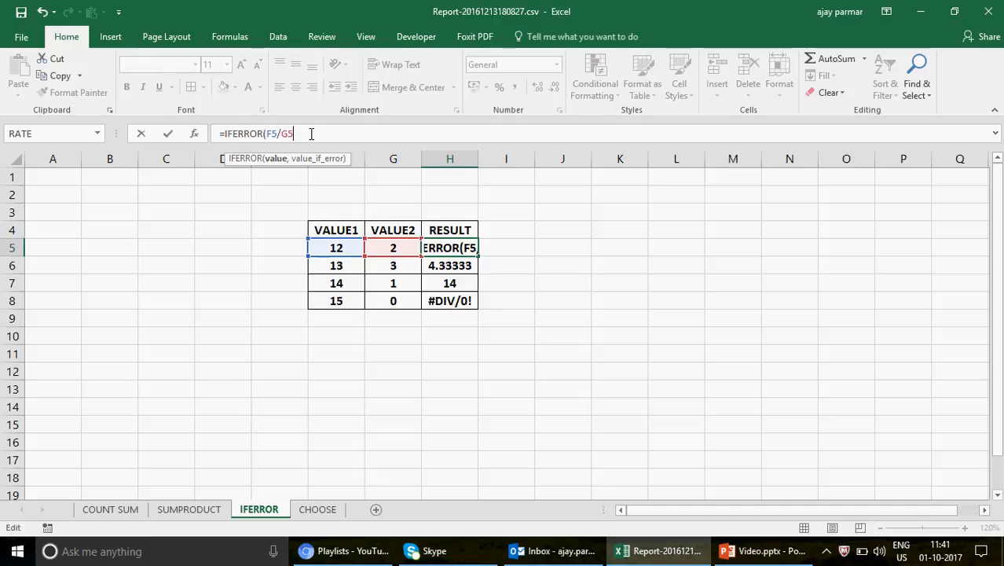
type(",")
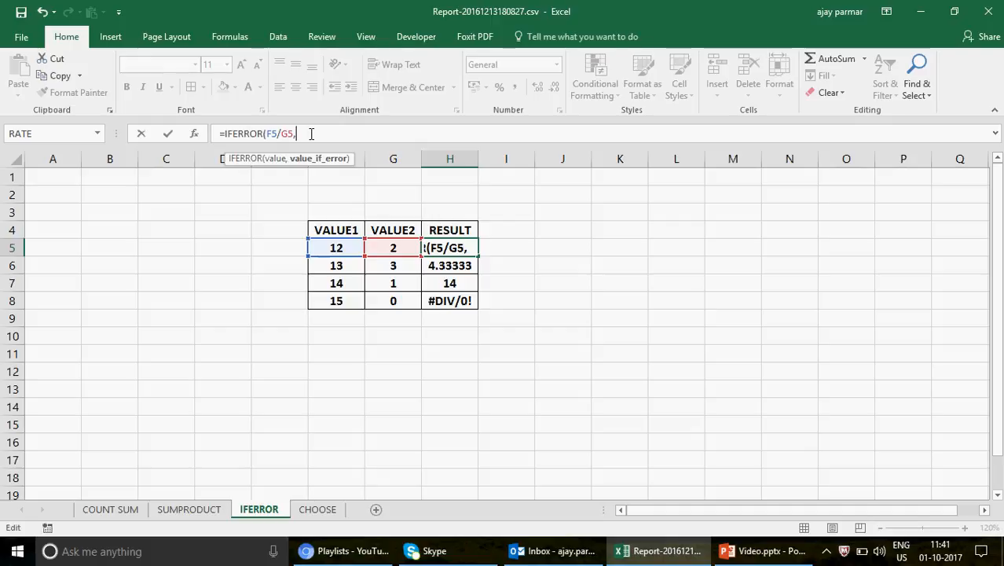
type("\"\"")
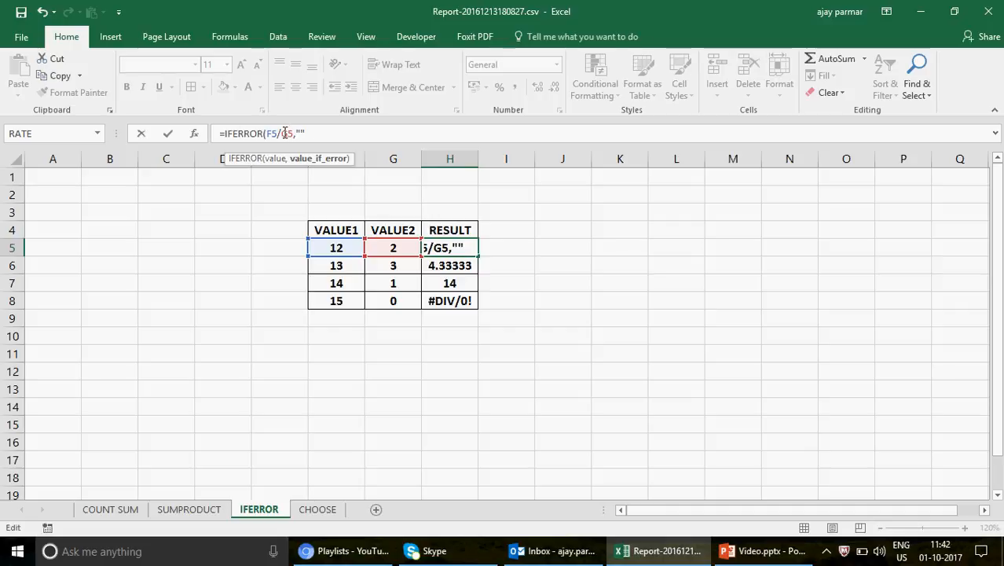
type(")")
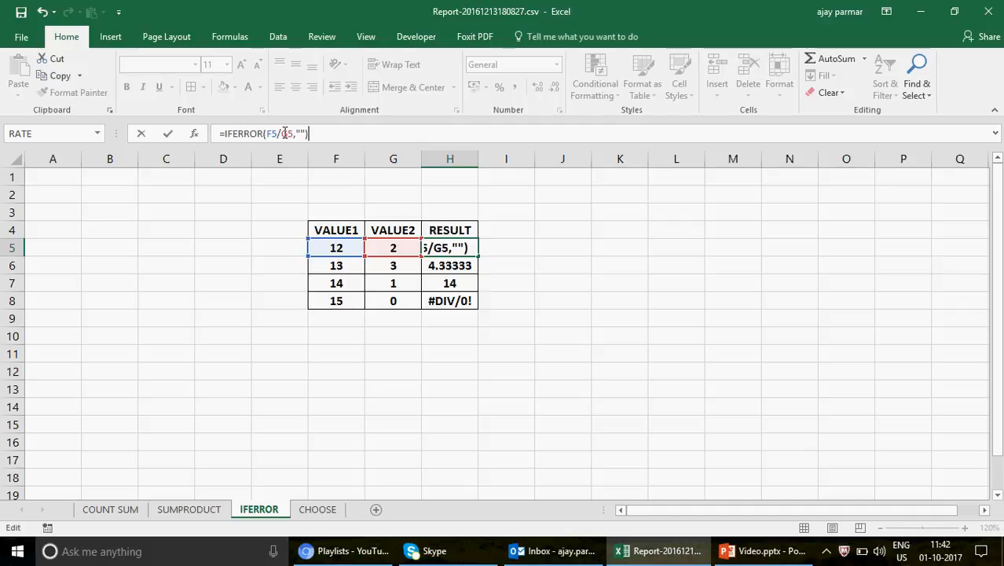
key("Return")
Fill the IFERROR formula from H5 down through H8 and check the copy in H8.
key("Up")
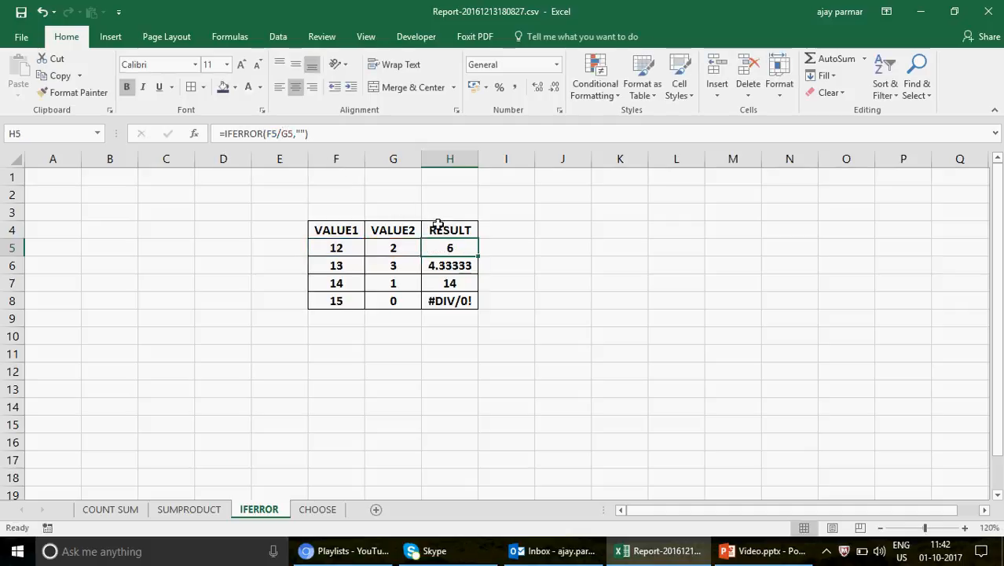
left_click_drag(479, 253, 484, 319)
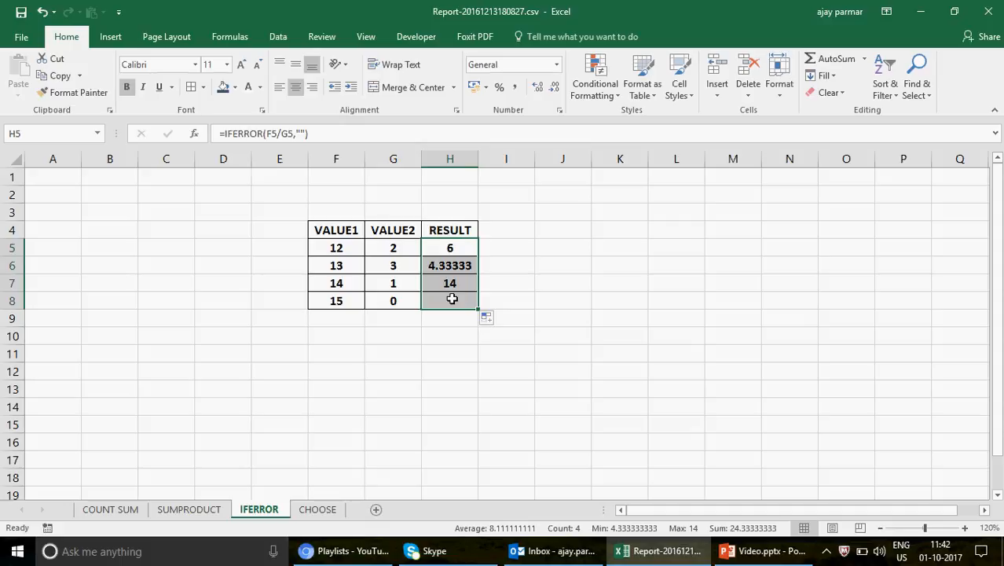
left_click(452, 299)
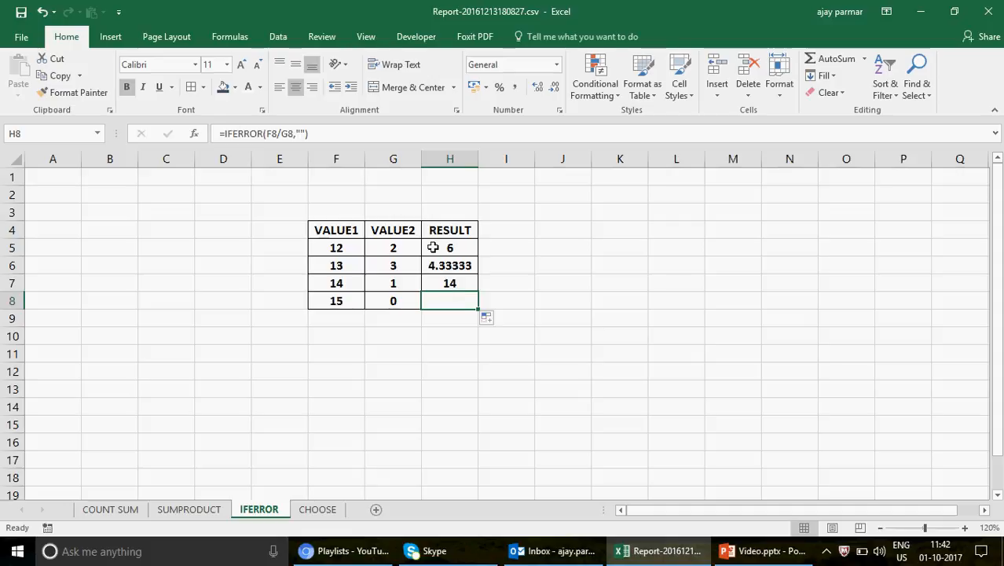
On the CHOOSE sheet, start a CHOOSE formula in G5 with A1 as the index number.
left_click(333, 510)
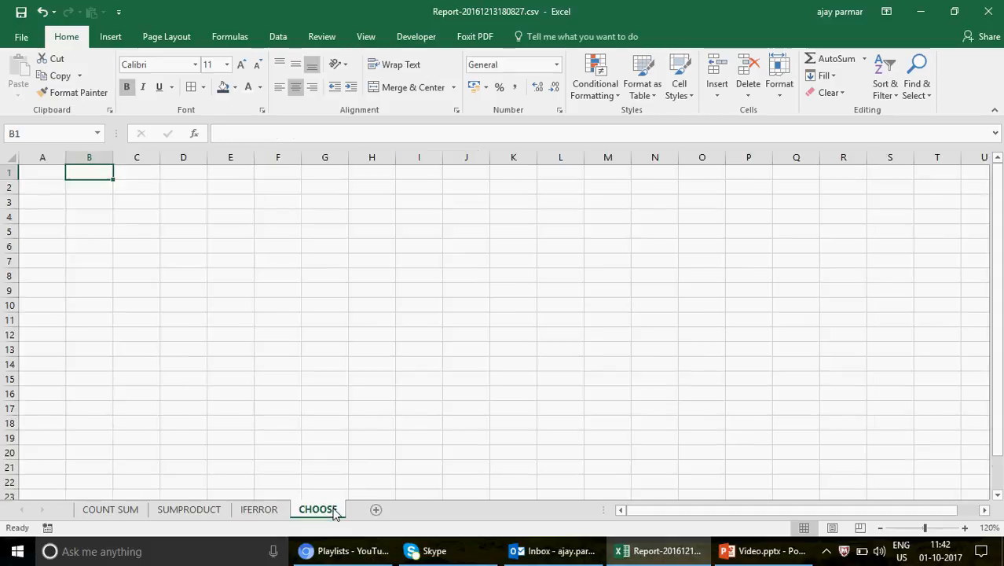
left_click(327, 183)
left_click(327, 236)
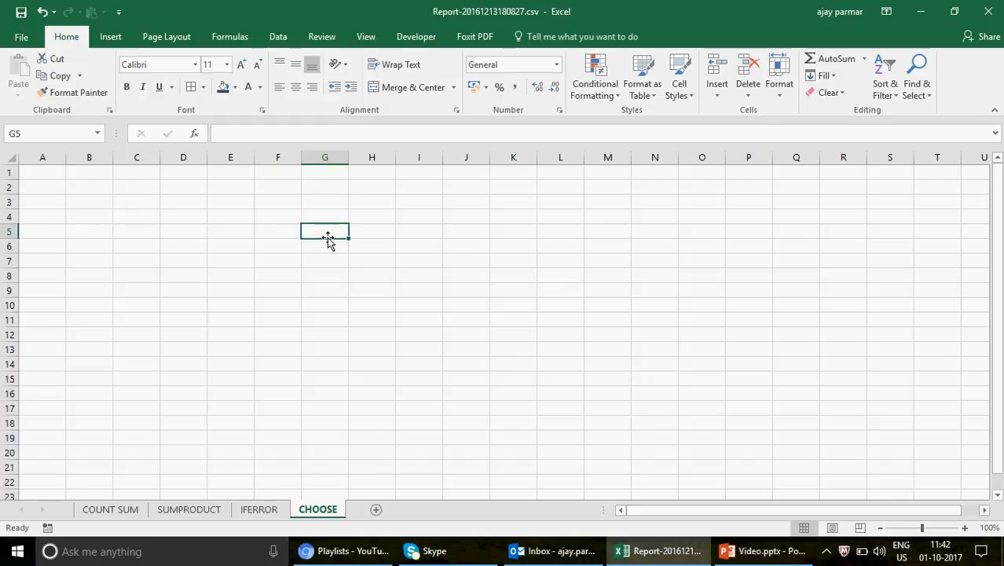
type("=CHOOSE")
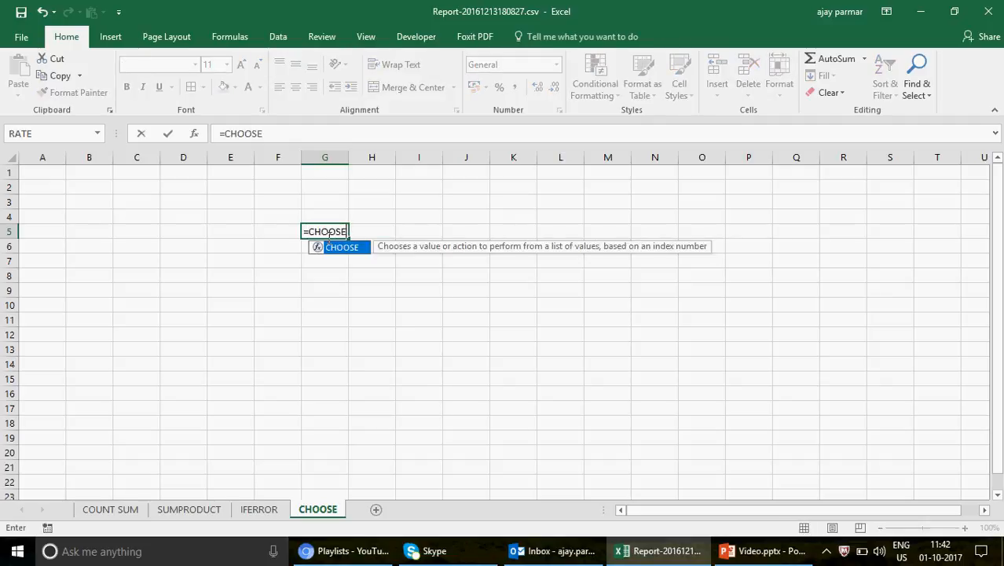
type("(")
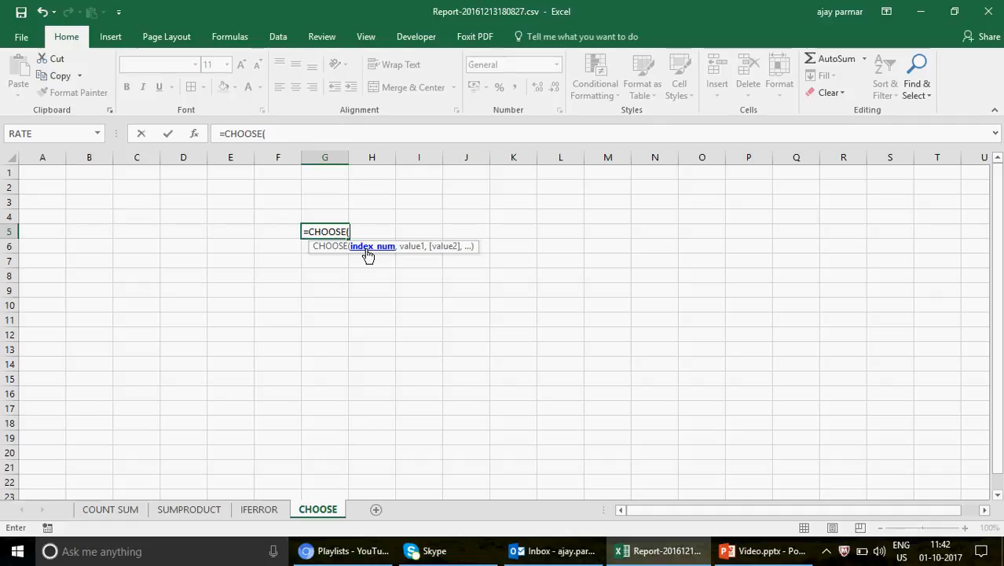
left_click(46, 174)
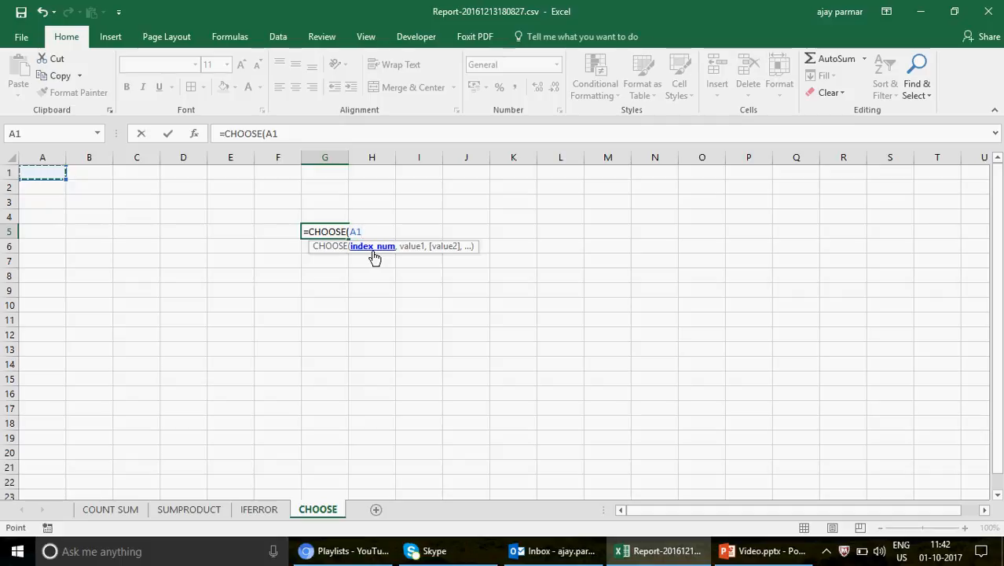
type(",")
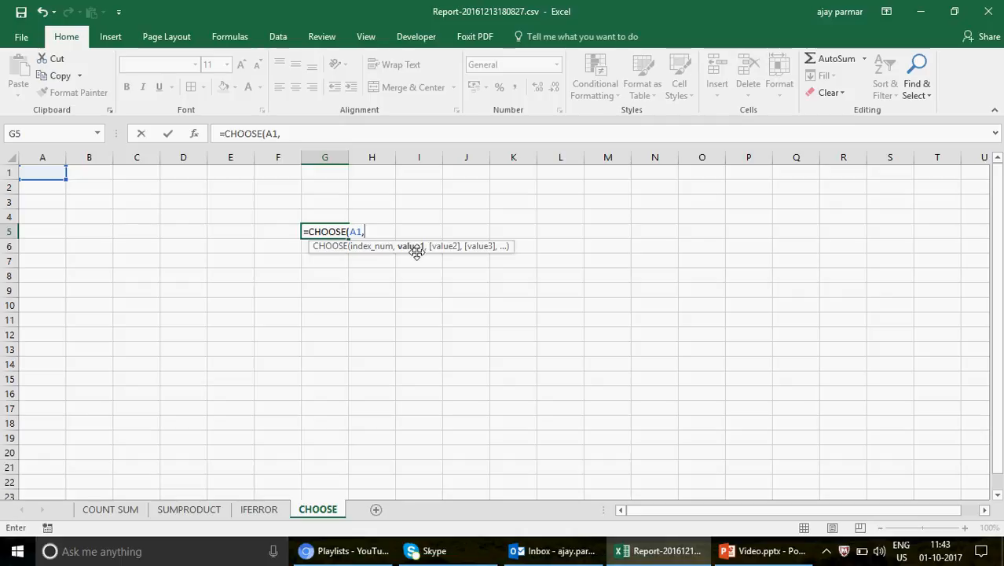
Add RANK1, RANK2, RANK3, RANK4 and RANK5 as the value arguments of the CHOOSE formula.
type("\"RANK")
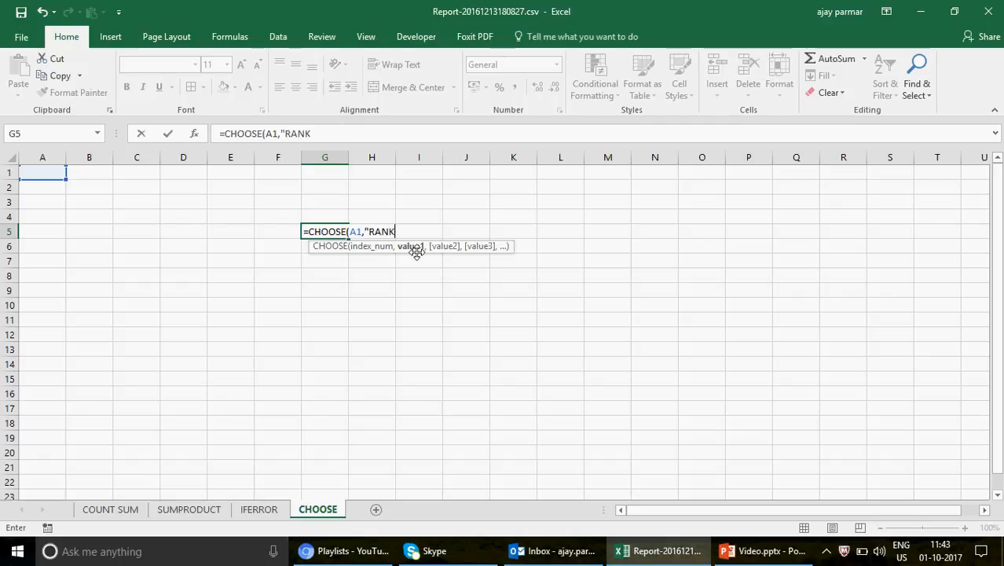
type("1\",\"RANK")
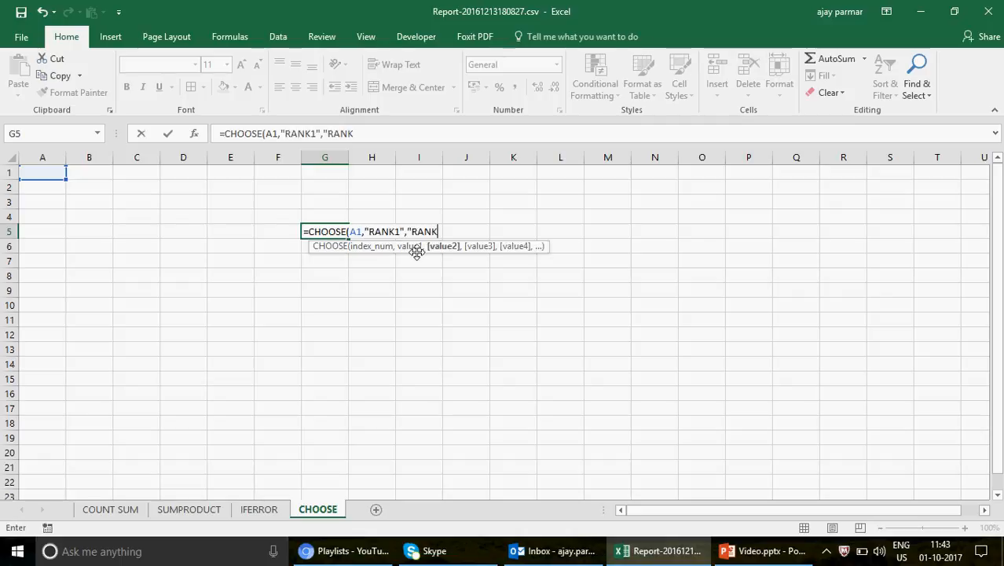
type("2\",")
type("\"RANK")
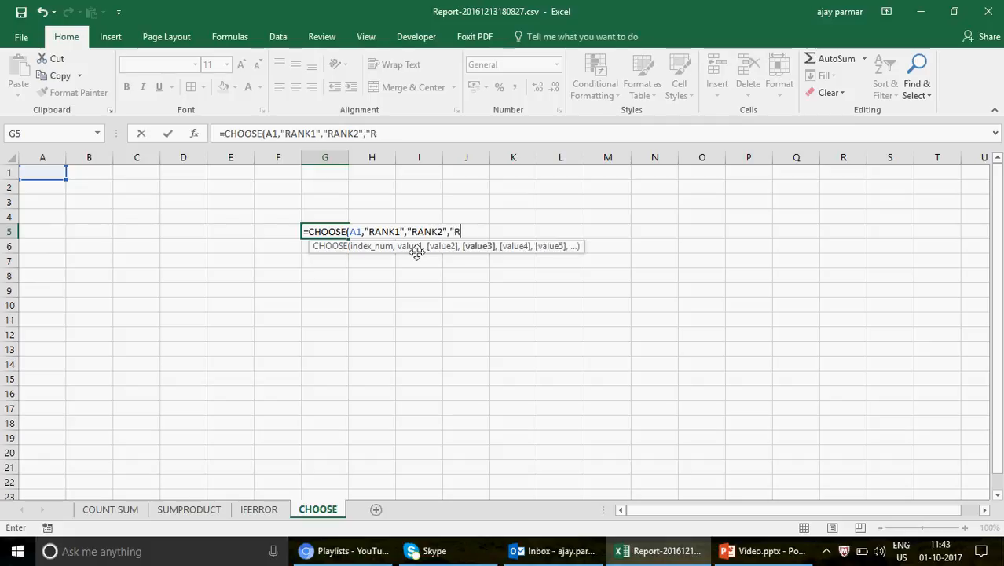
key("BackSpace")
type("K3\",RANK")
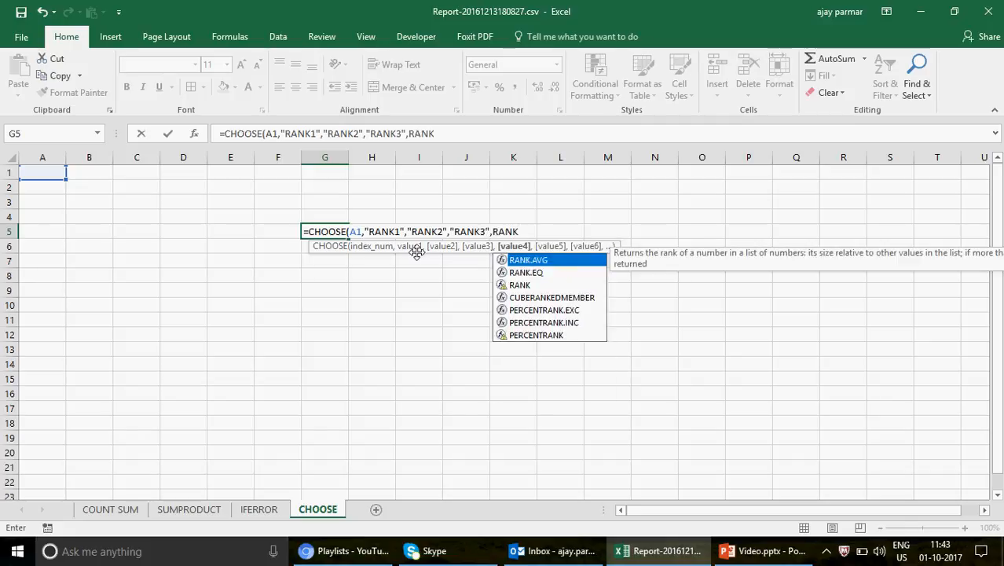
type("4,RANK5\"")
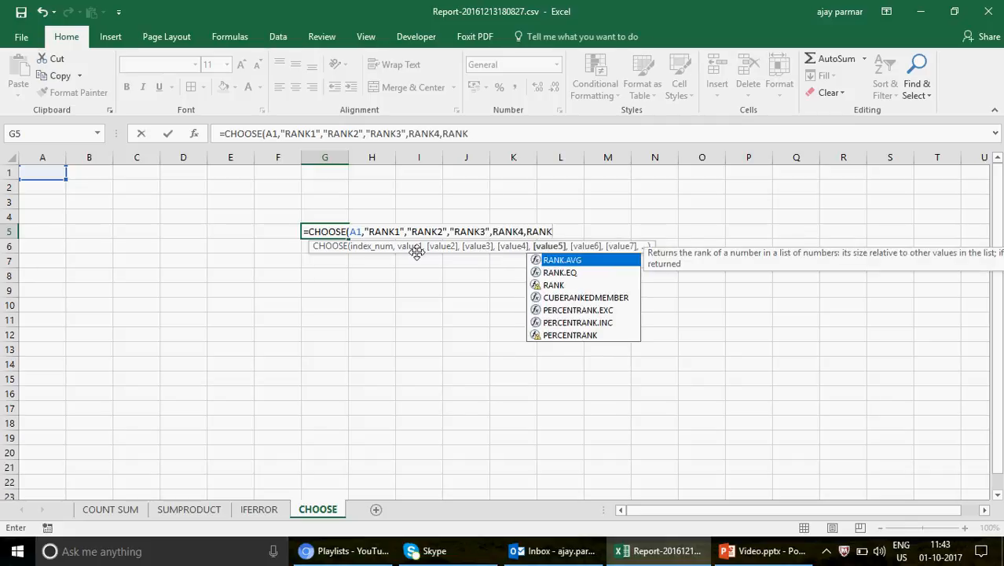
Complete the quotation marks around RANK4 and RANK5, close the parenthesis and enter the CHOOSE formula in G5.
left_click(445, 133)
type("\"")
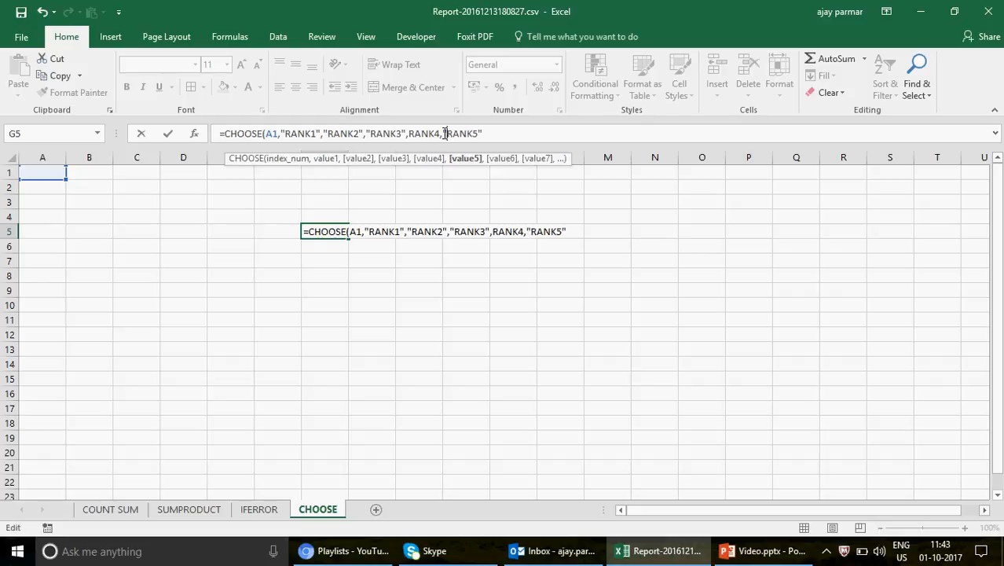
left_click(409, 132)
type("\",")
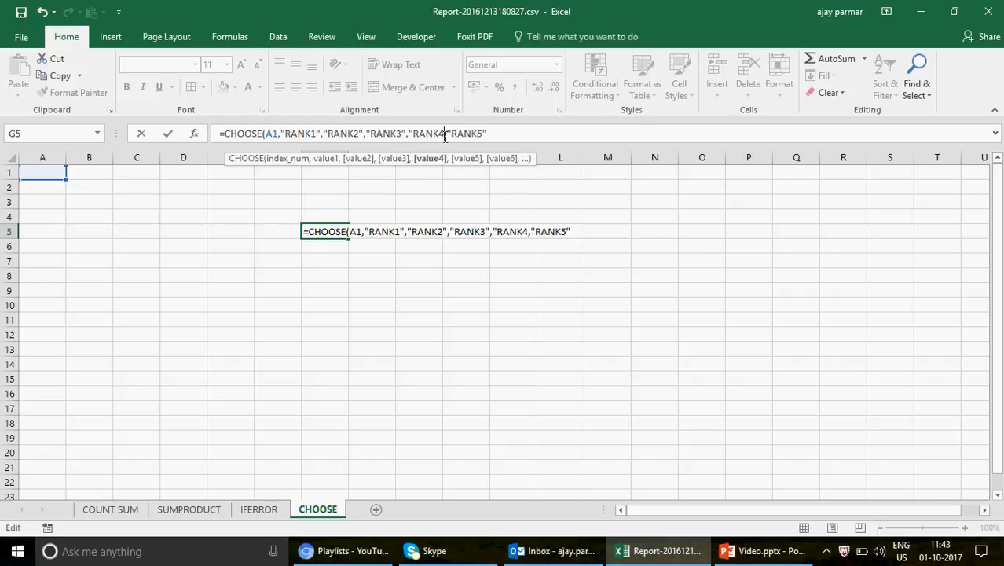
type("\"")
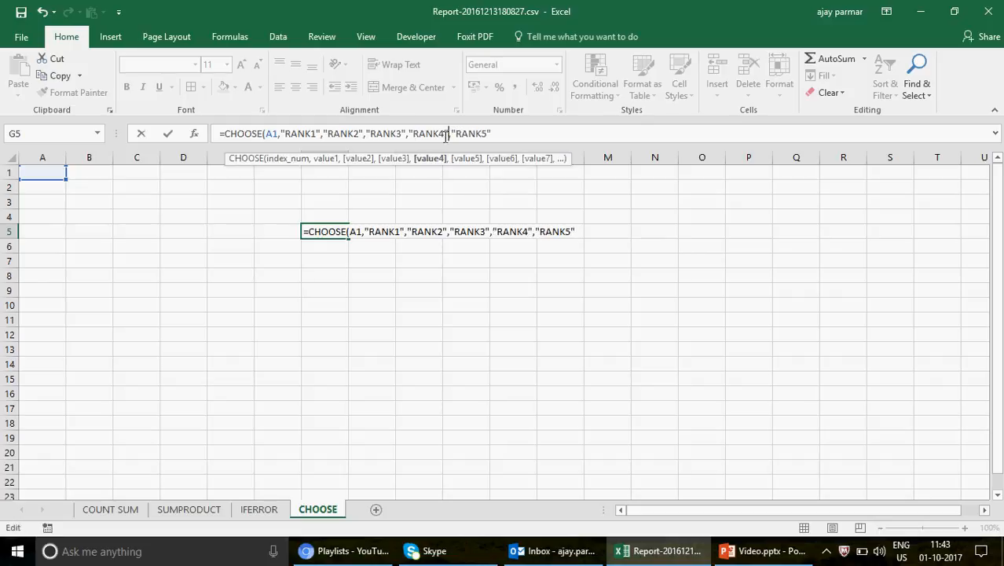
left_click(525, 133)
type(")")
key("Return")
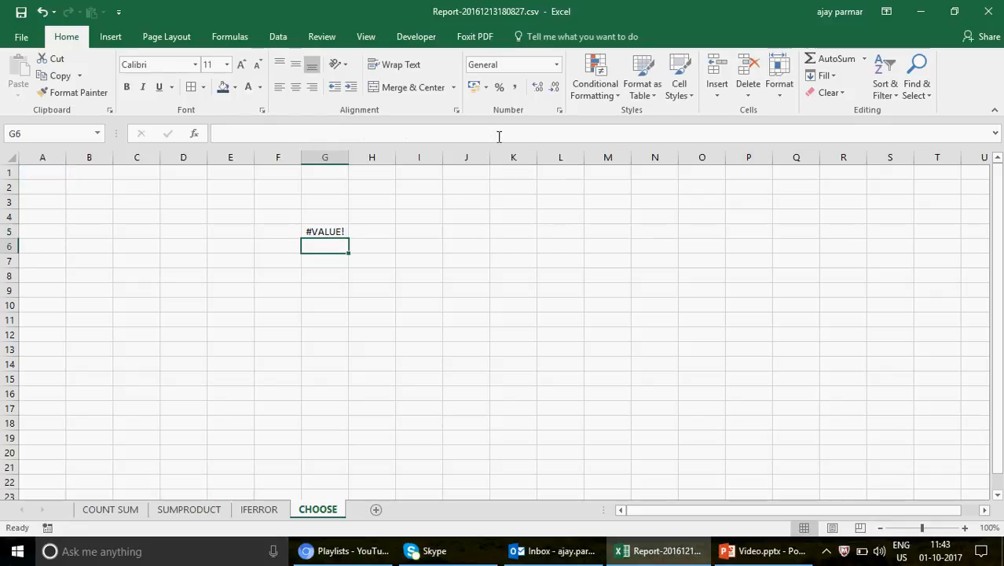
Test the CHOOSE formula by setting index cell A1 to 1, 2, 3, 4 and 5 in turn.
key("Up")
left_click(43, 174)
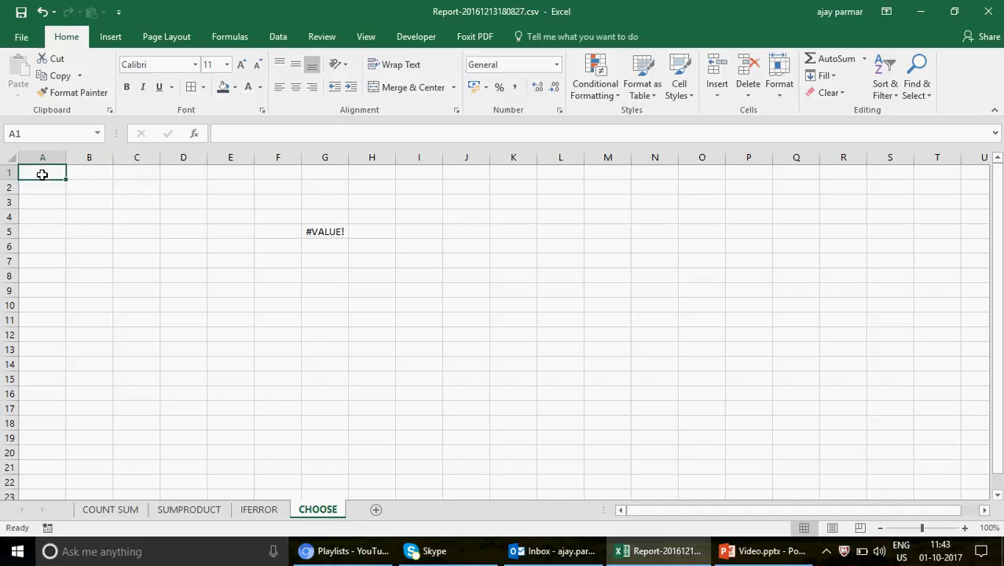
type("1")
key("Return")
key("Up")
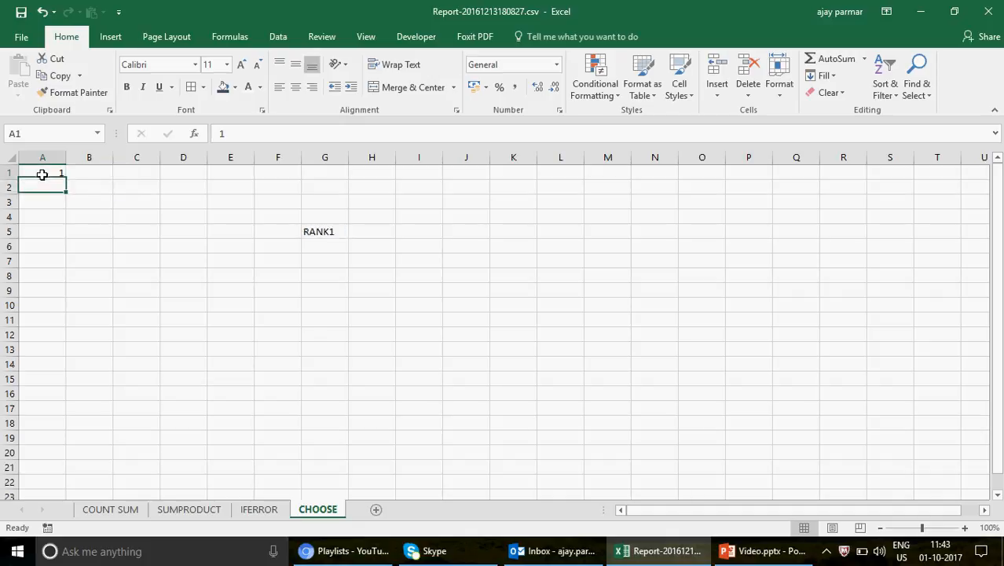
type("2")
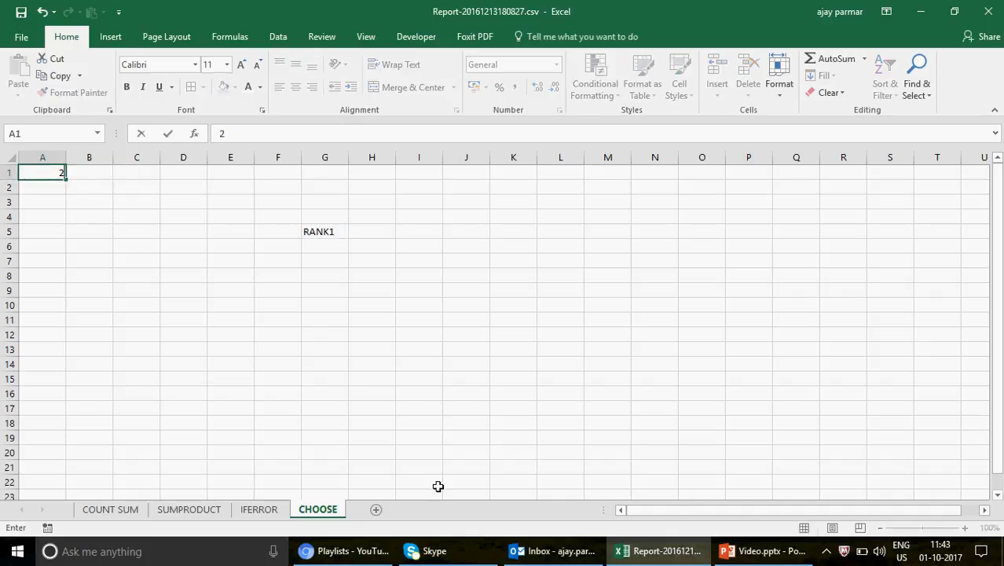
key("Return")
key("Up")
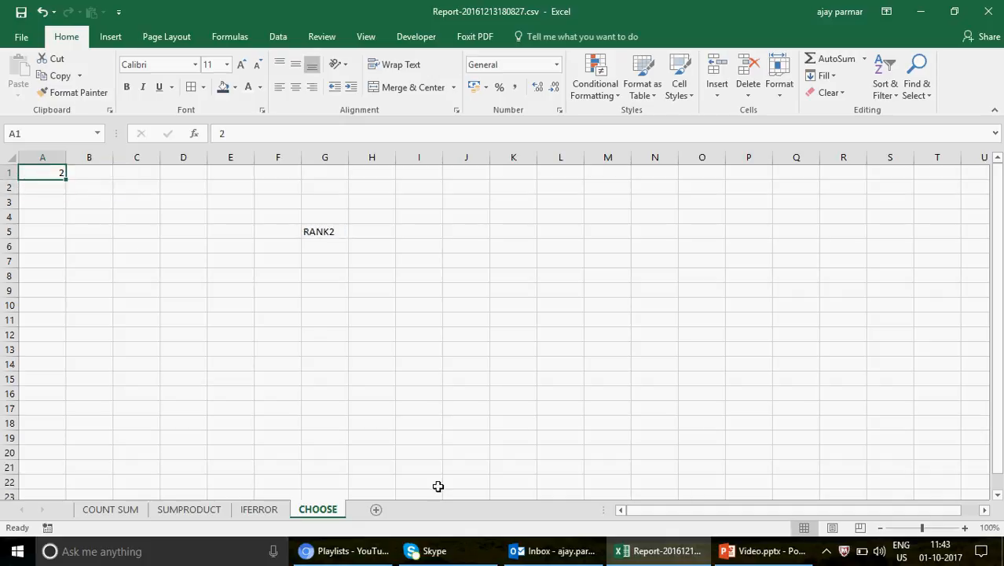
type("3")
key("Return")
key("Up")
type("4")
key("Return")
key("Up")
type("5")
key("Return")
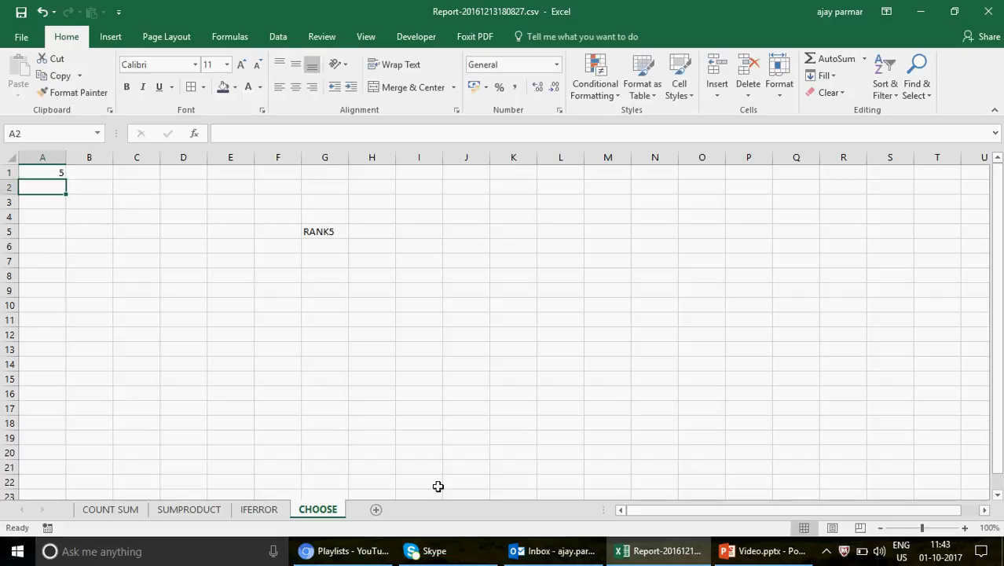
Set the index in A1 to 6, beyond the listed values, and inspect the CHOOSE formula in G5.
key("Up")
type("6")
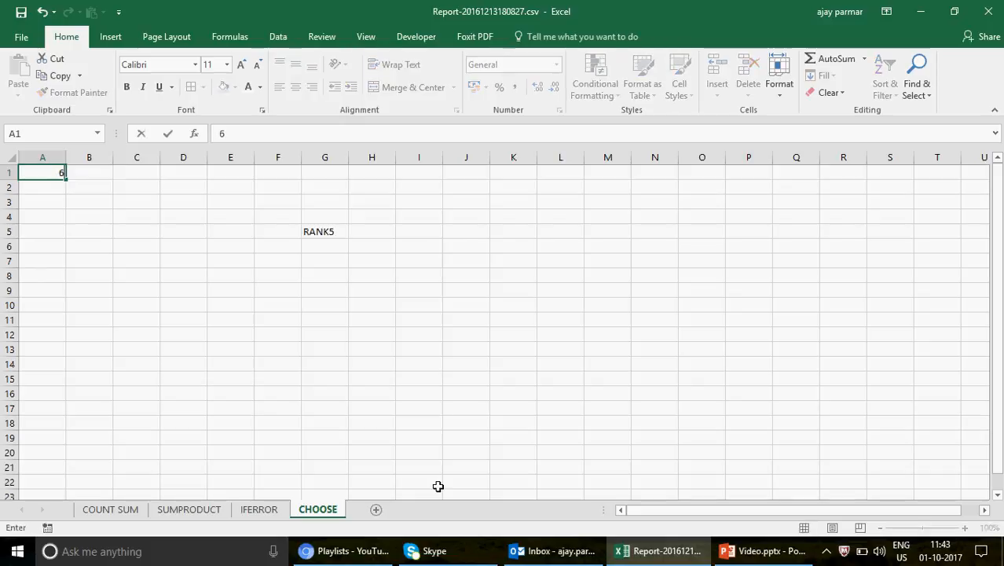
key("Return")
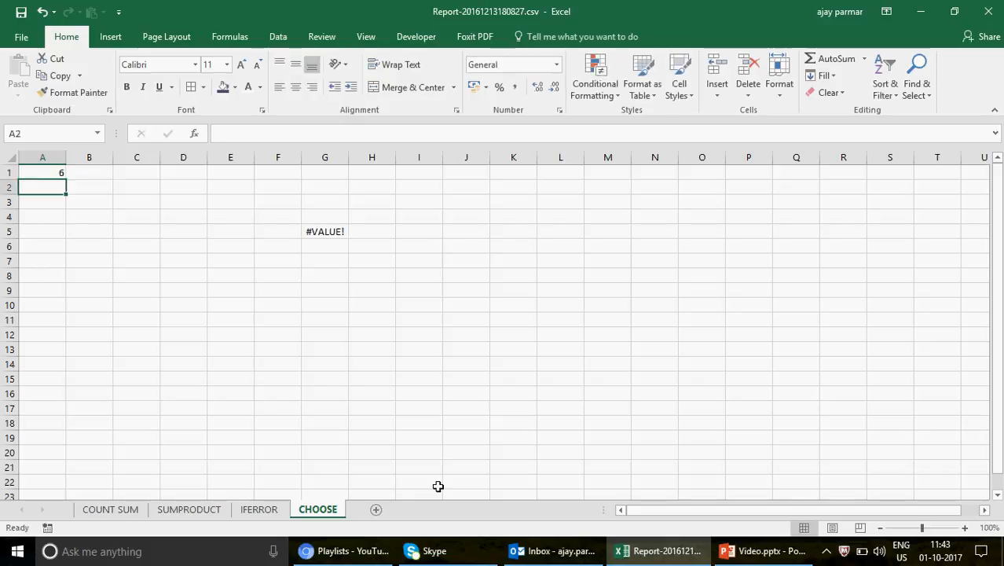
key("Up")
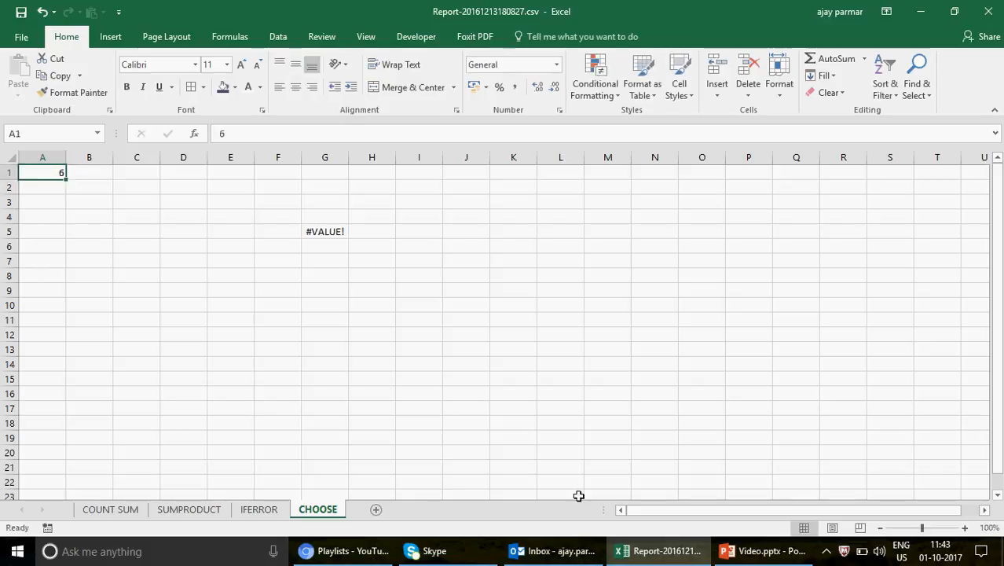
left_click(325, 235)
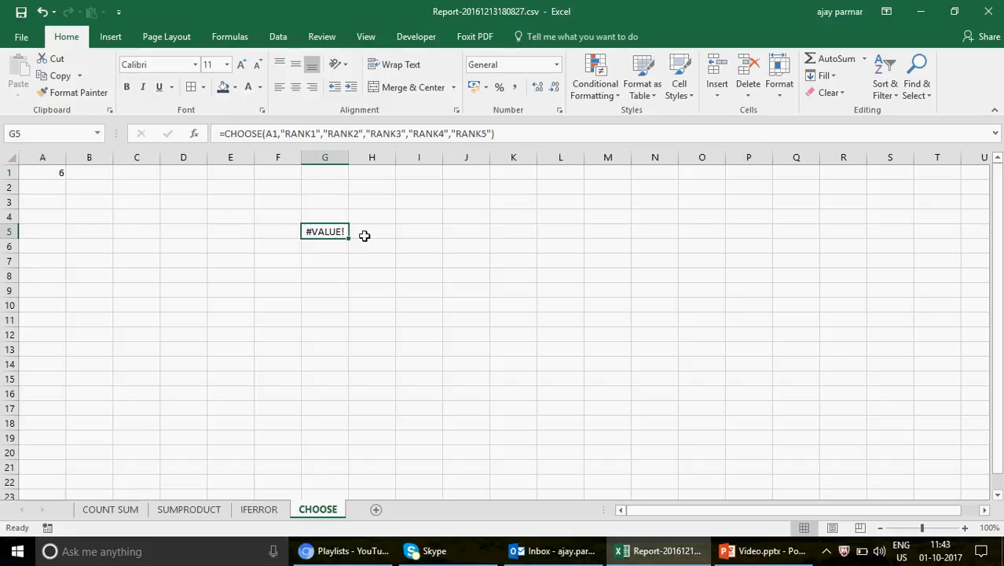
Wrap the CHOOSE formula in G5 in IFERROR with the fallback text "NOT VALID ENTRY" and fit column G's width to its contents.
left_click(223, 136)
type("IFERROR(")
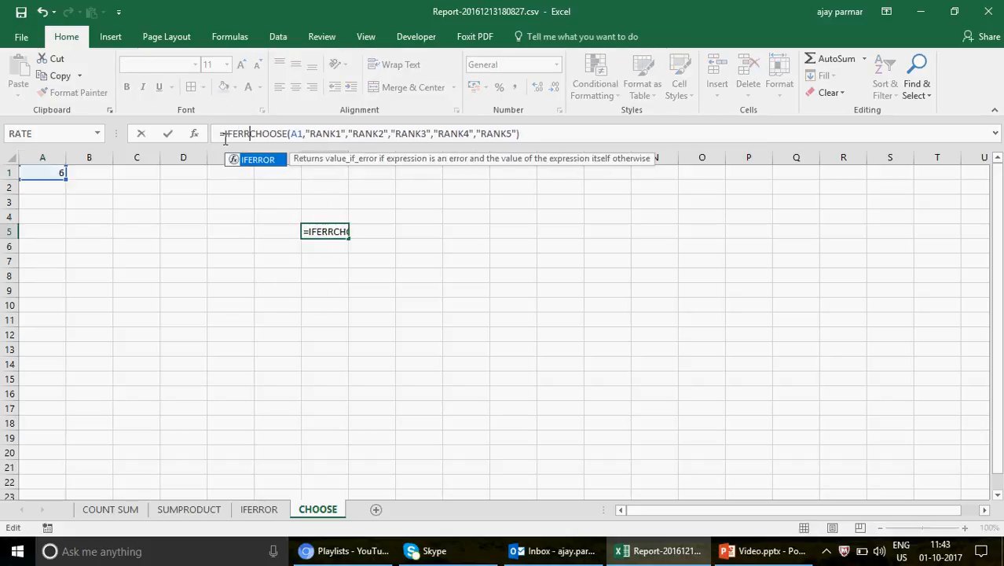
left_click(557, 136)
type(",\"")
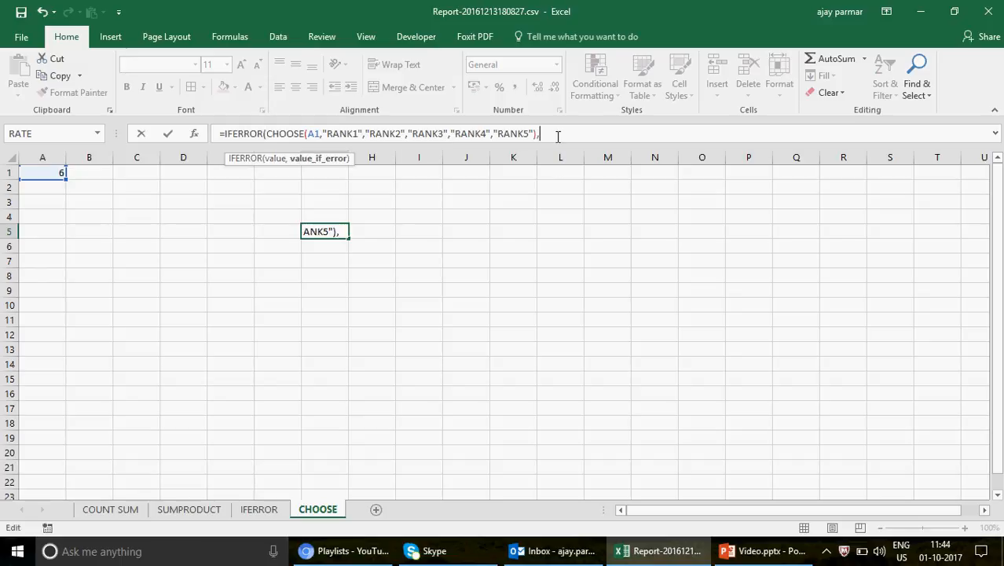
type("NOT VALID E")
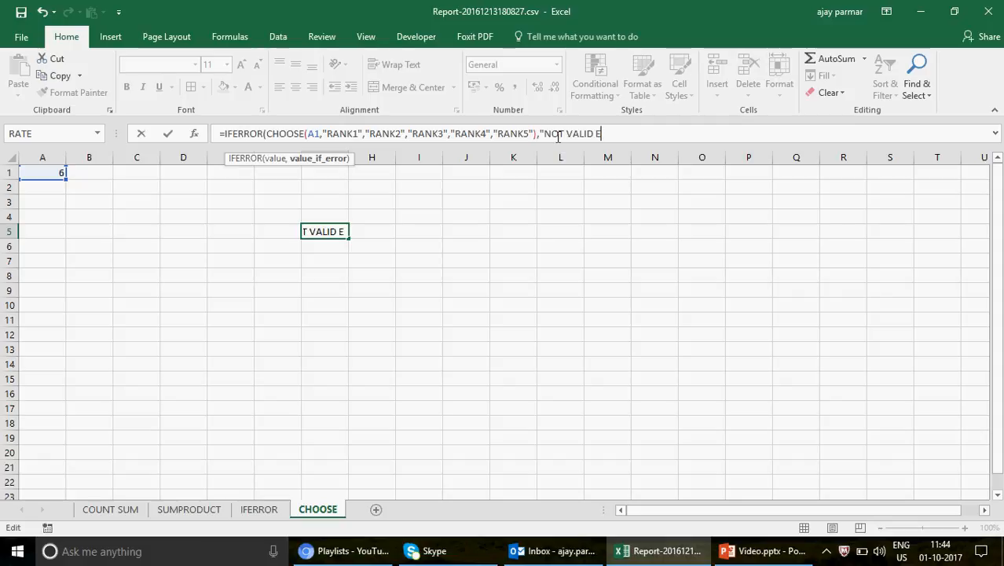
type("NTRY\")")
key("Return")
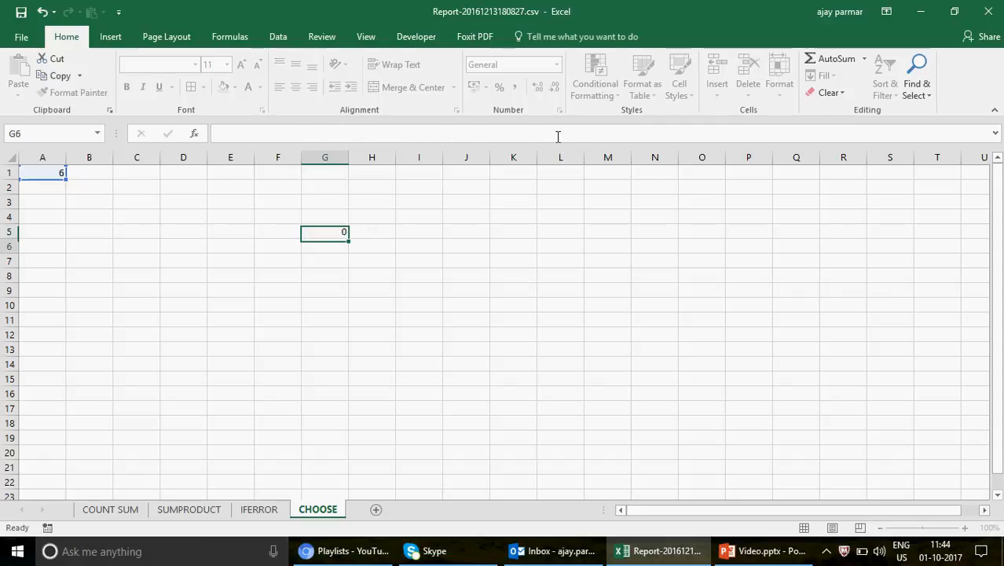
key("Up")
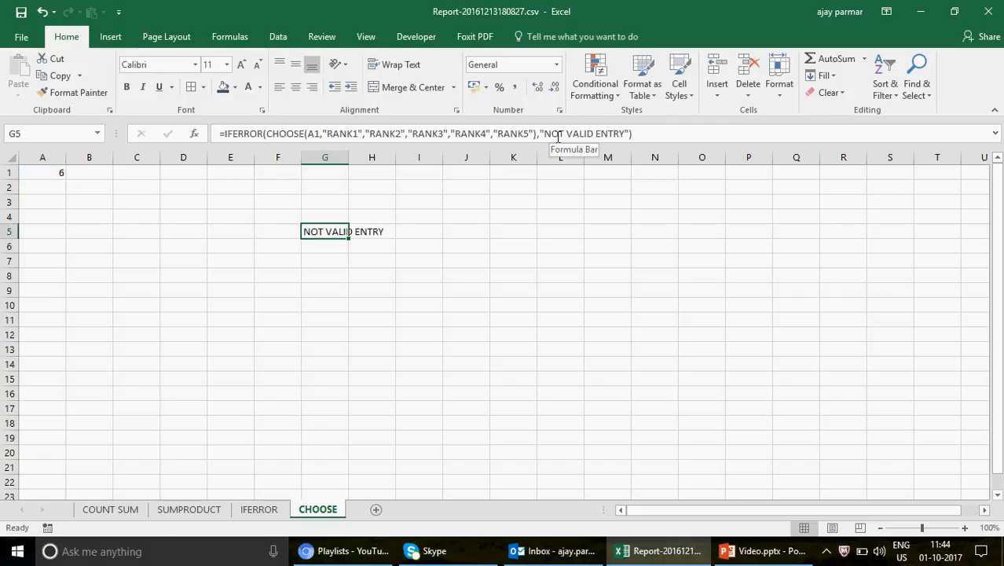
double_click(348, 157)
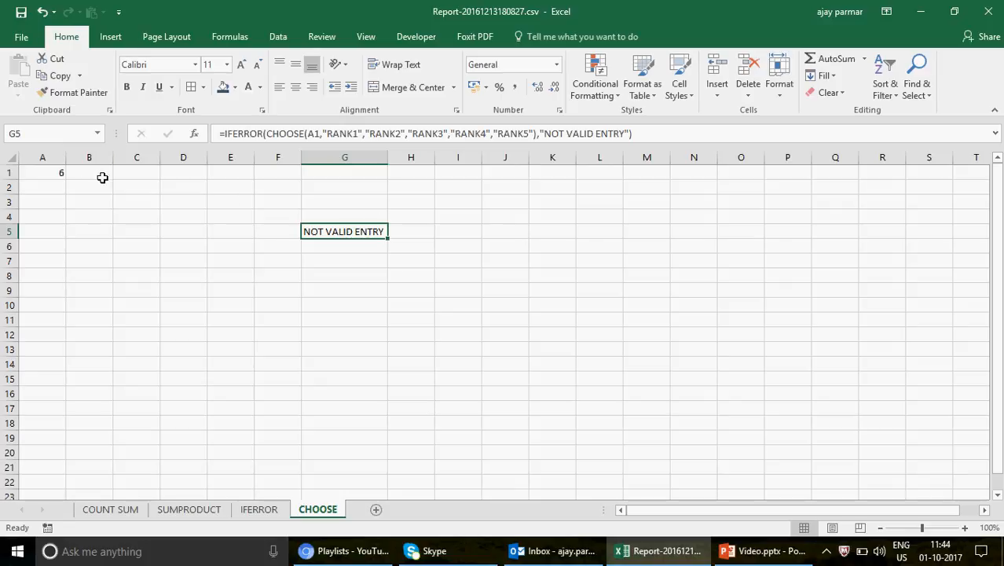
Set the index in A1 to 1 and centre the contents of formula cell G5 horizontally.
left_click(61, 172)
type("1")
key("Return")
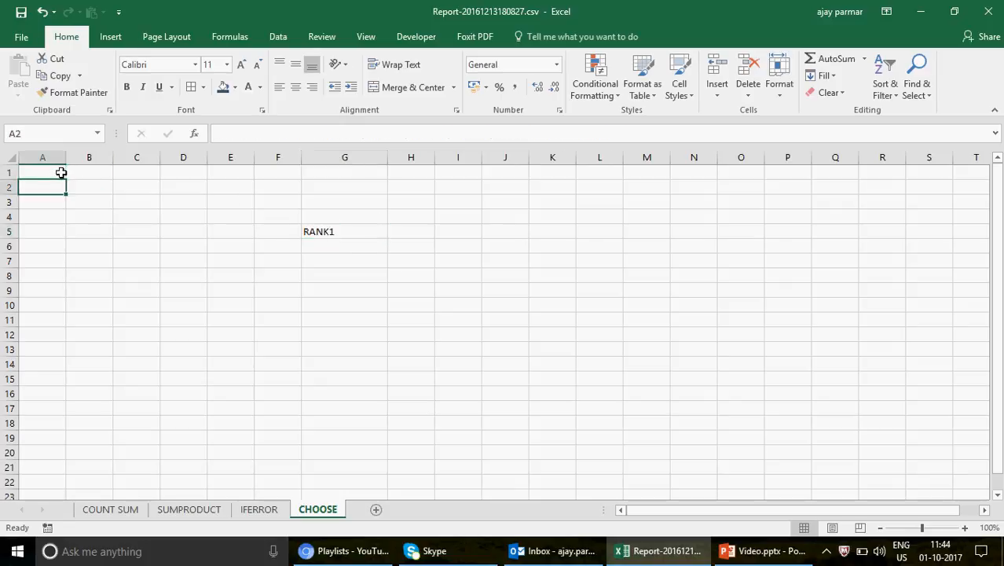
left_click(347, 232)
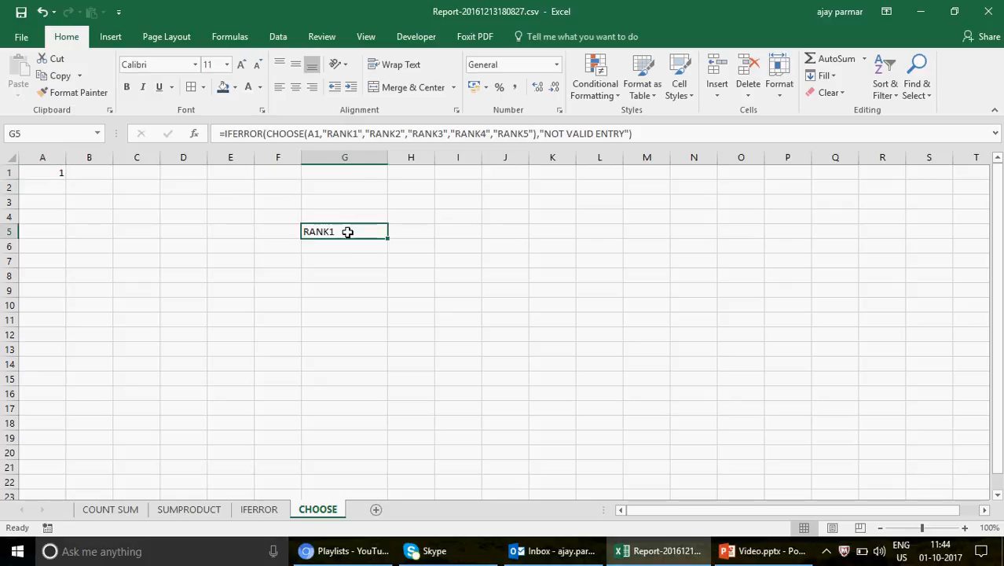
left_click(295, 86)
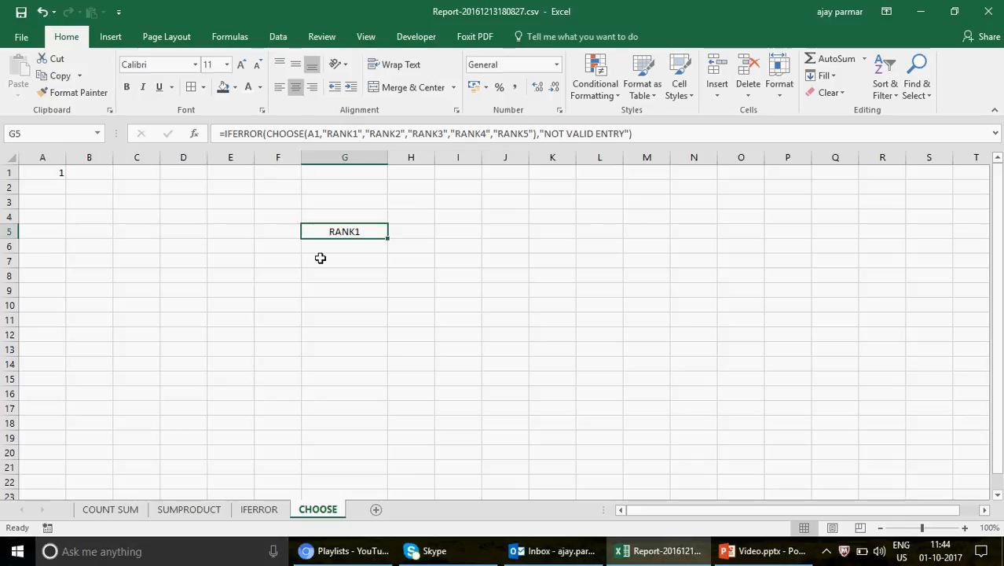
left_click(260, 231)
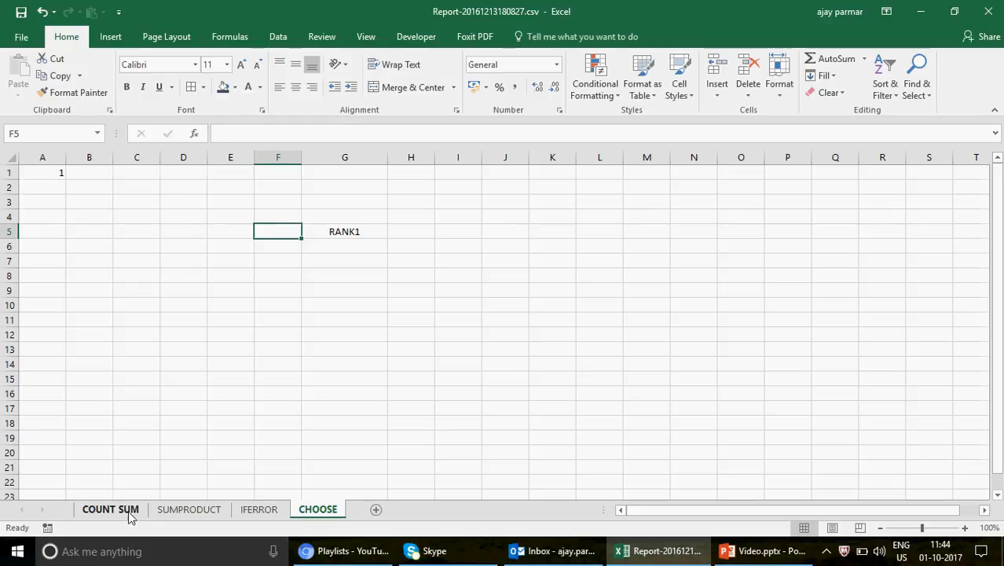
Review the COUNT SUM and SUMPRODUCT sheets, switching briefly to the browser to look through the YouTube playlists.
left_click(123, 506)
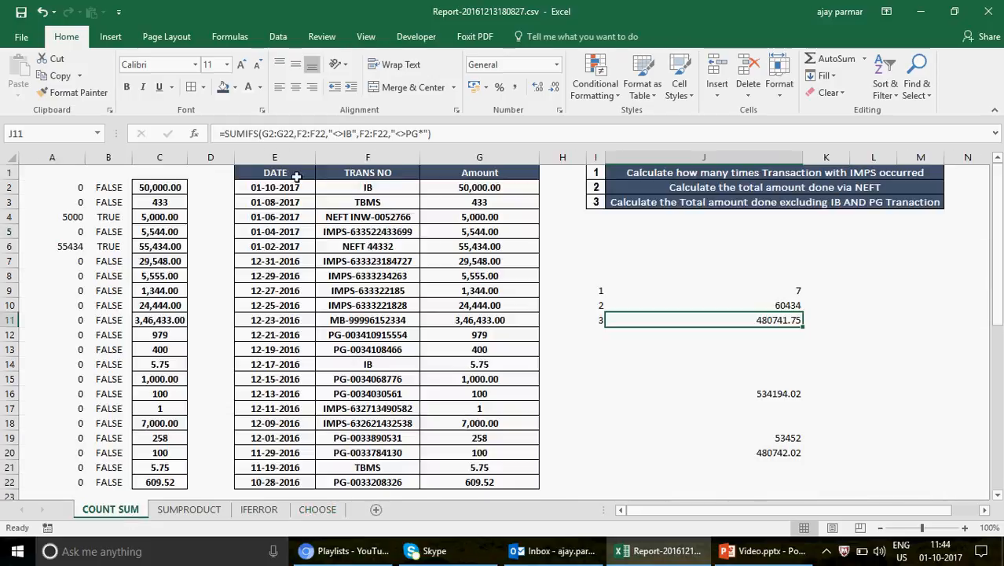
left_click(358, 549)
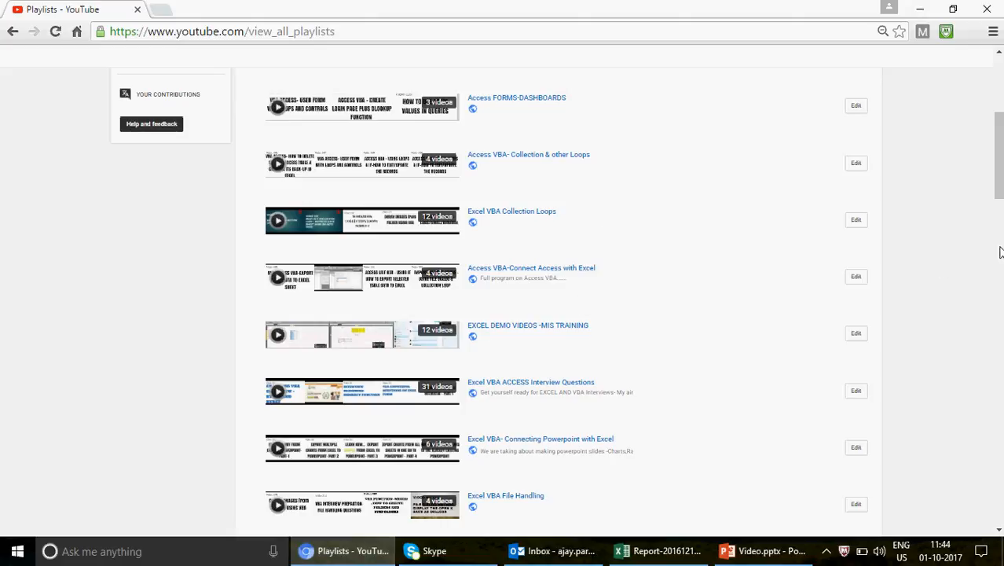
mouse_move(1000, 174)
left_mouse_down()
mouse_move(1000, 156)
mouse_move(1000, 192)
left_mouse_up()
key("alt+Tab")
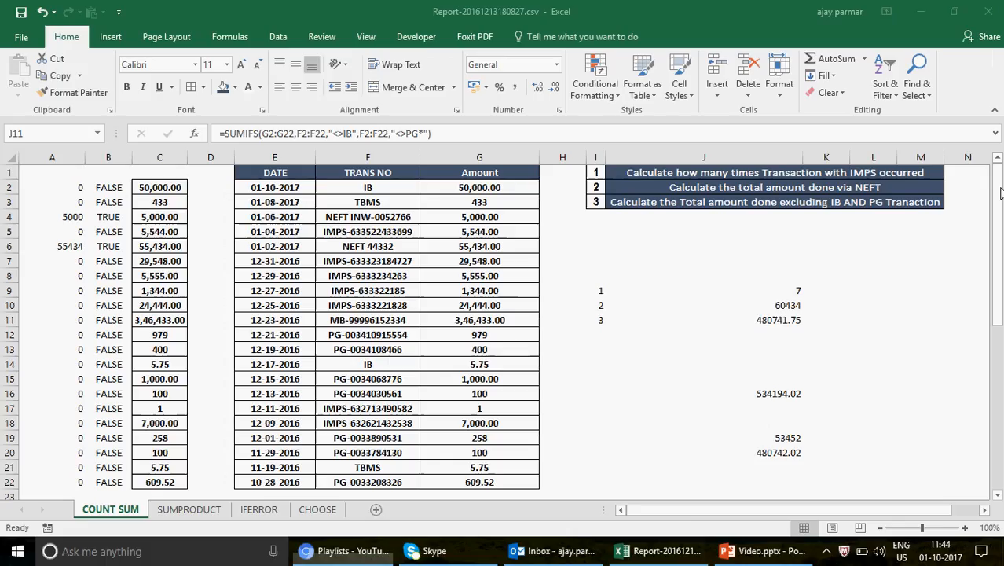
left_click(209, 509)
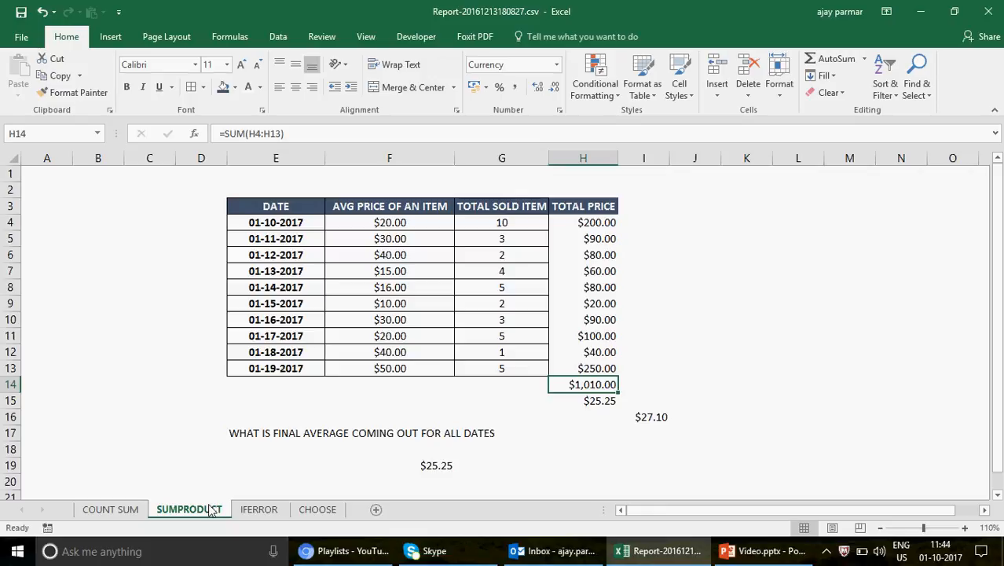
left_click(128, 509)
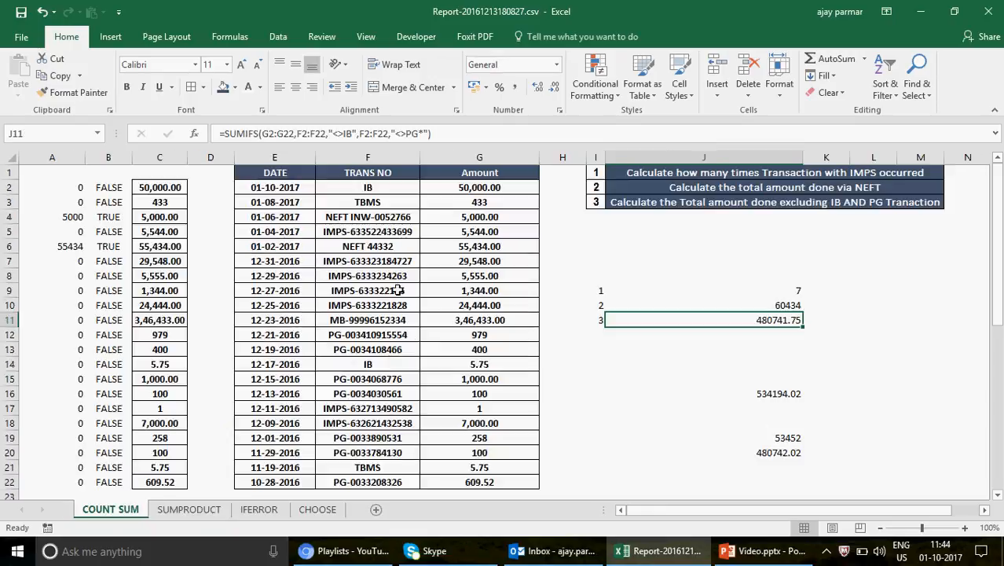